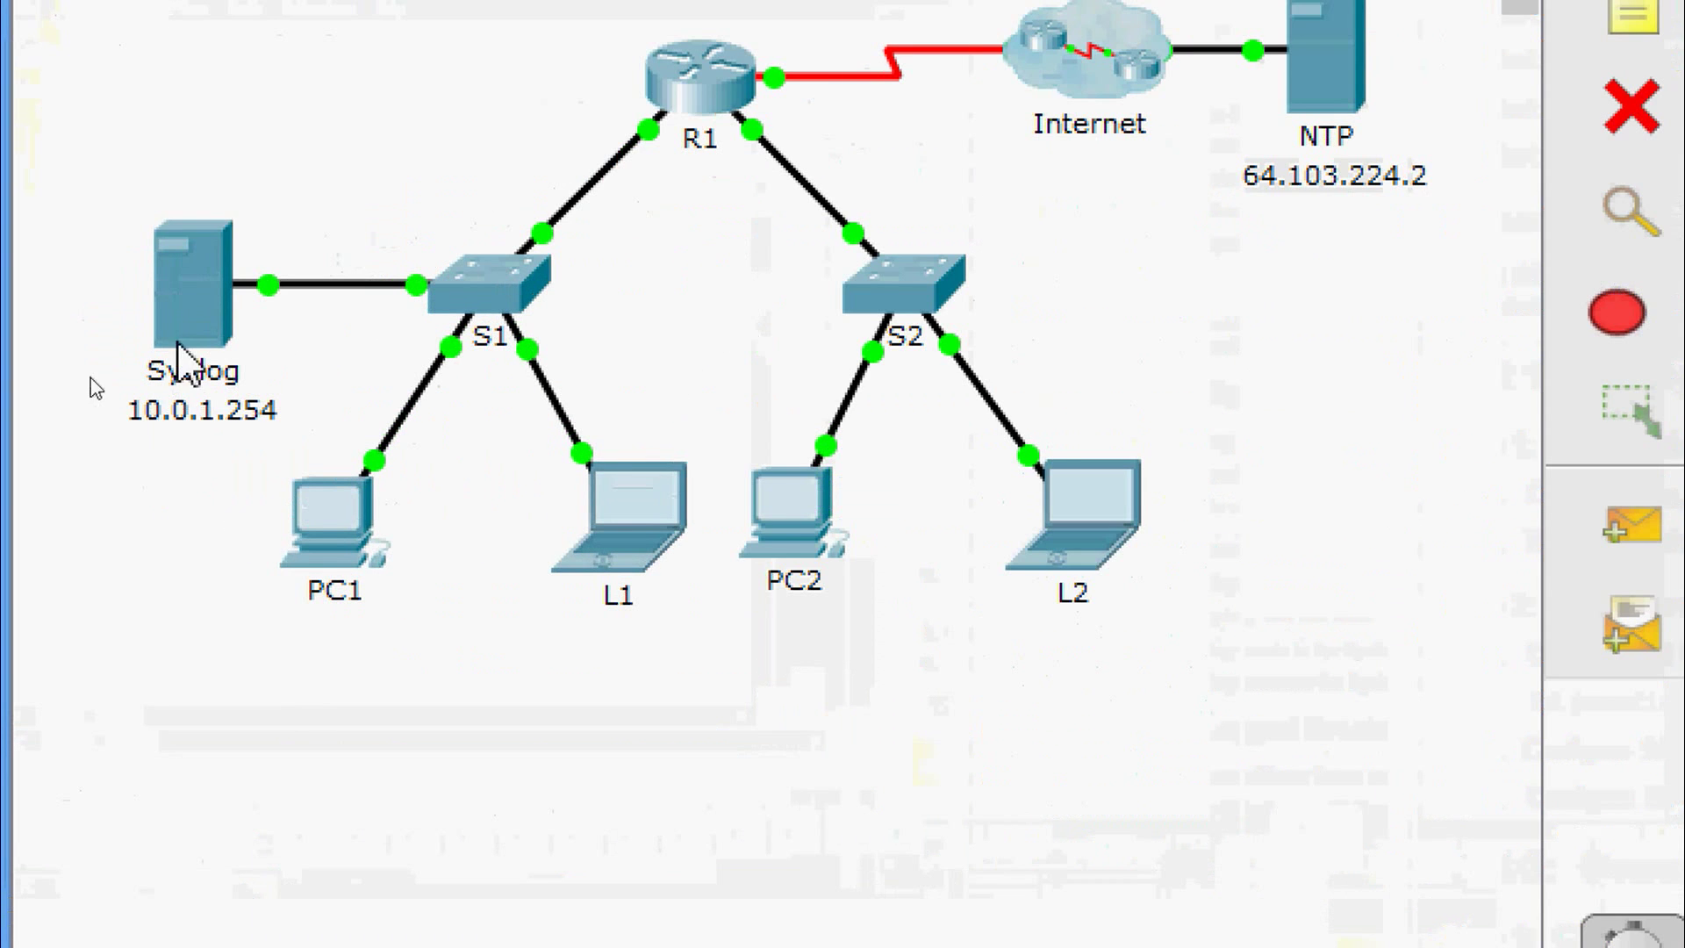
Step: Turn on the Syslog service on the Syslog server
click(180, 338)
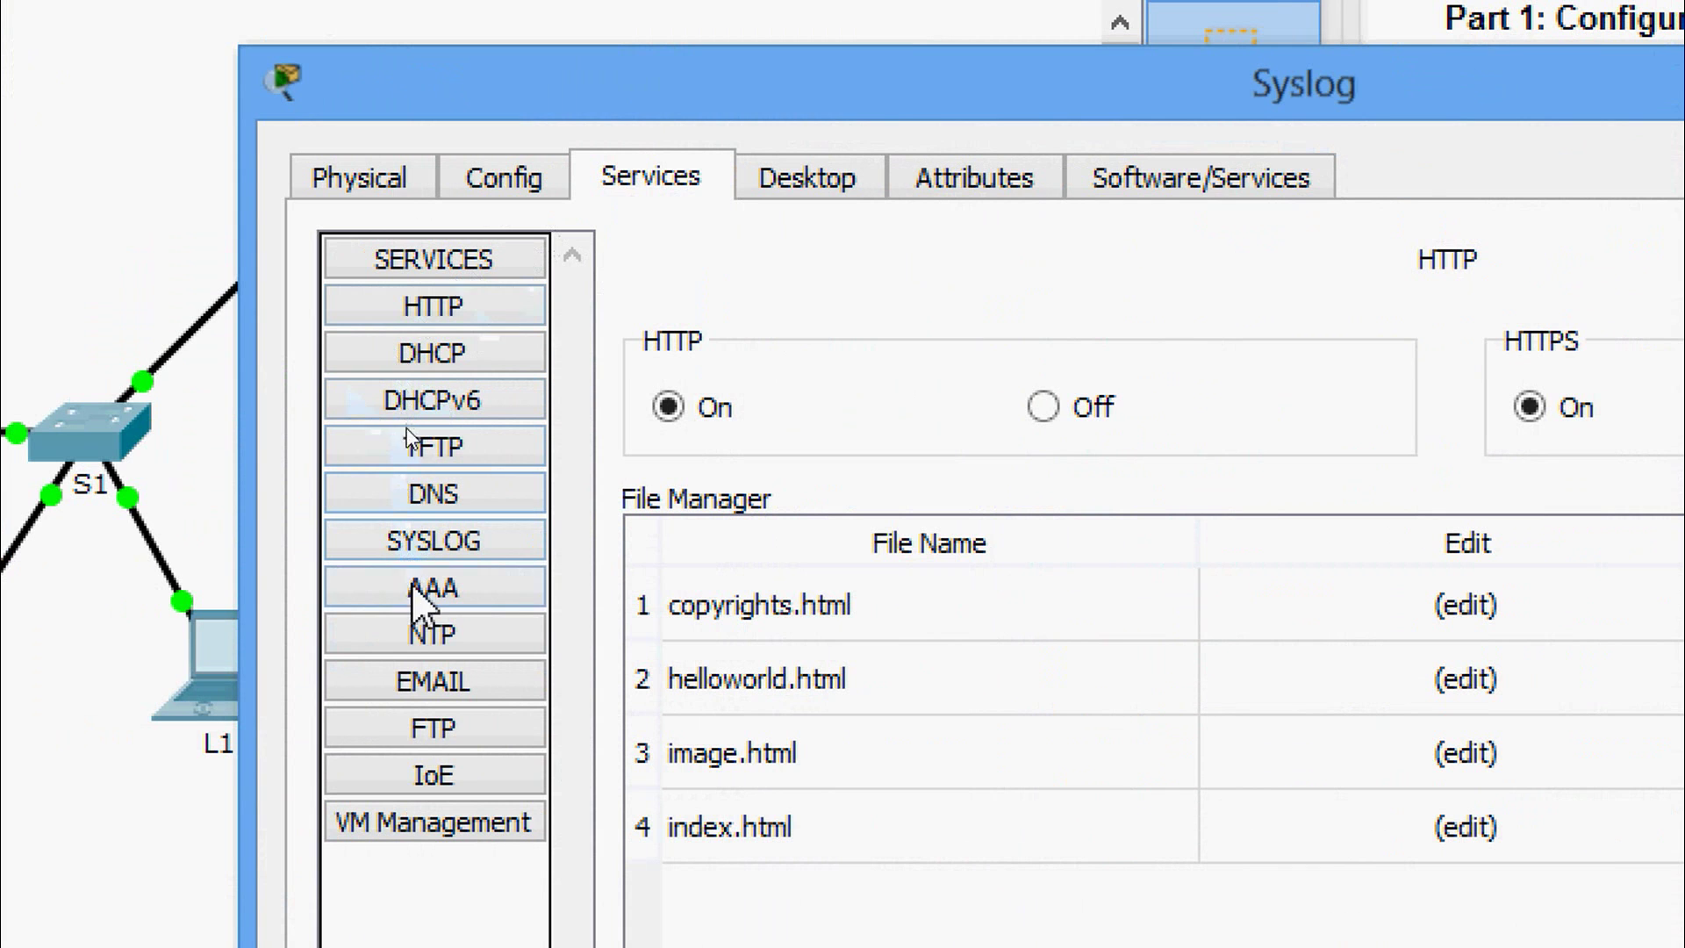
click(465, 546)
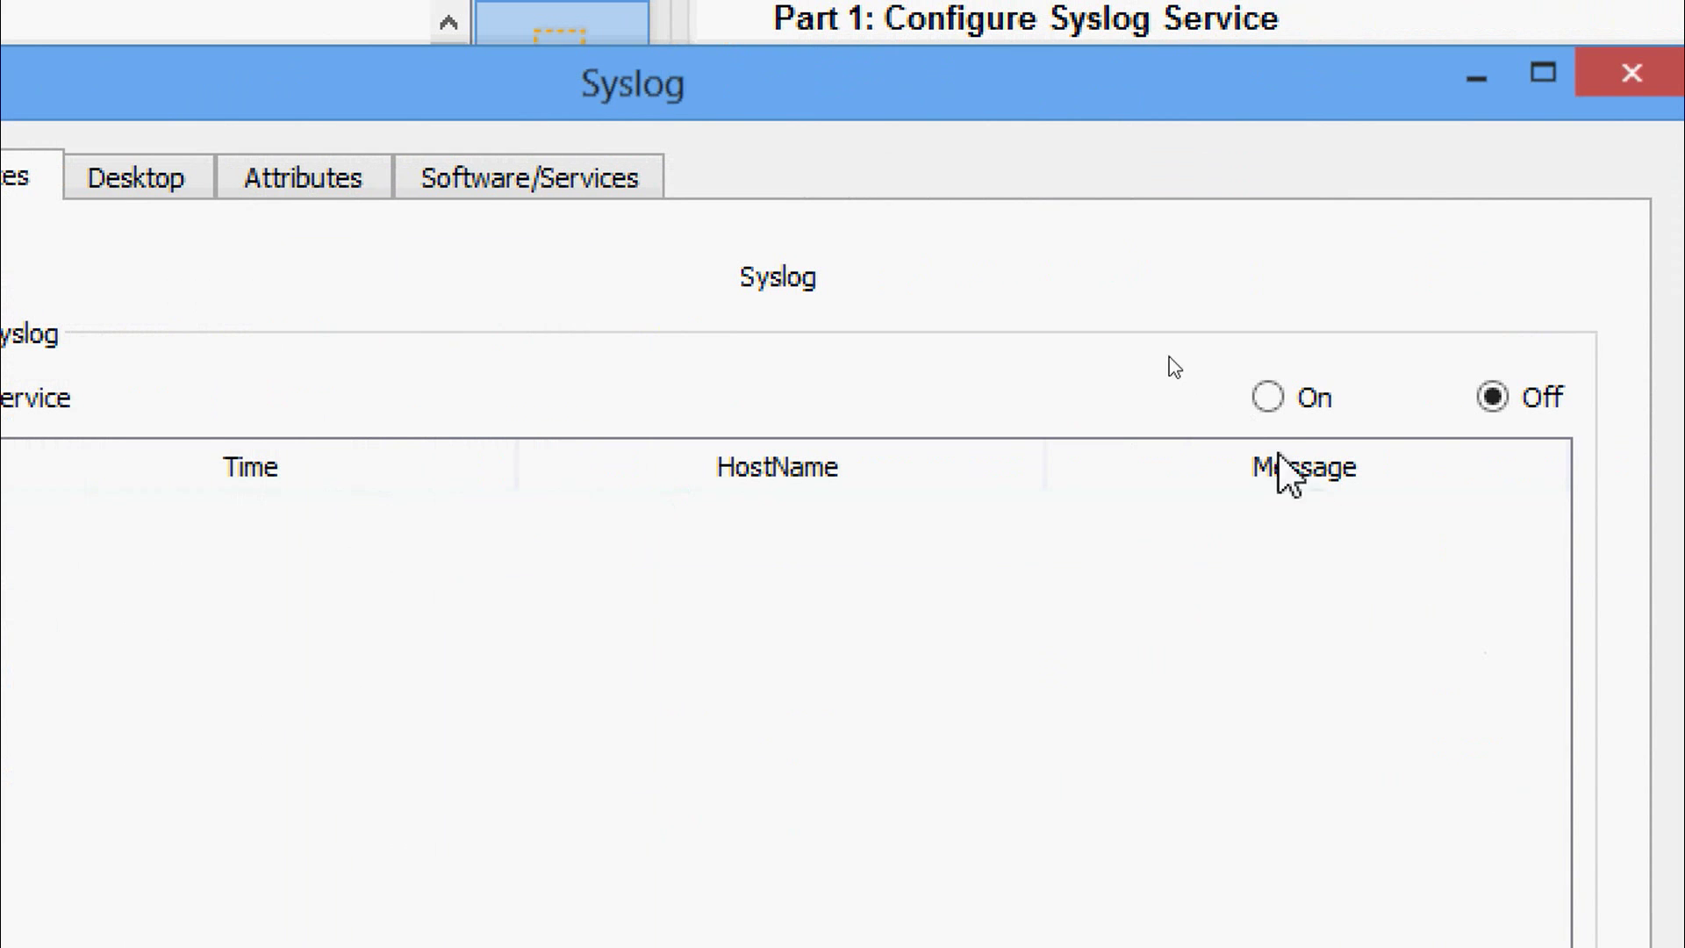
click(1270, 397)
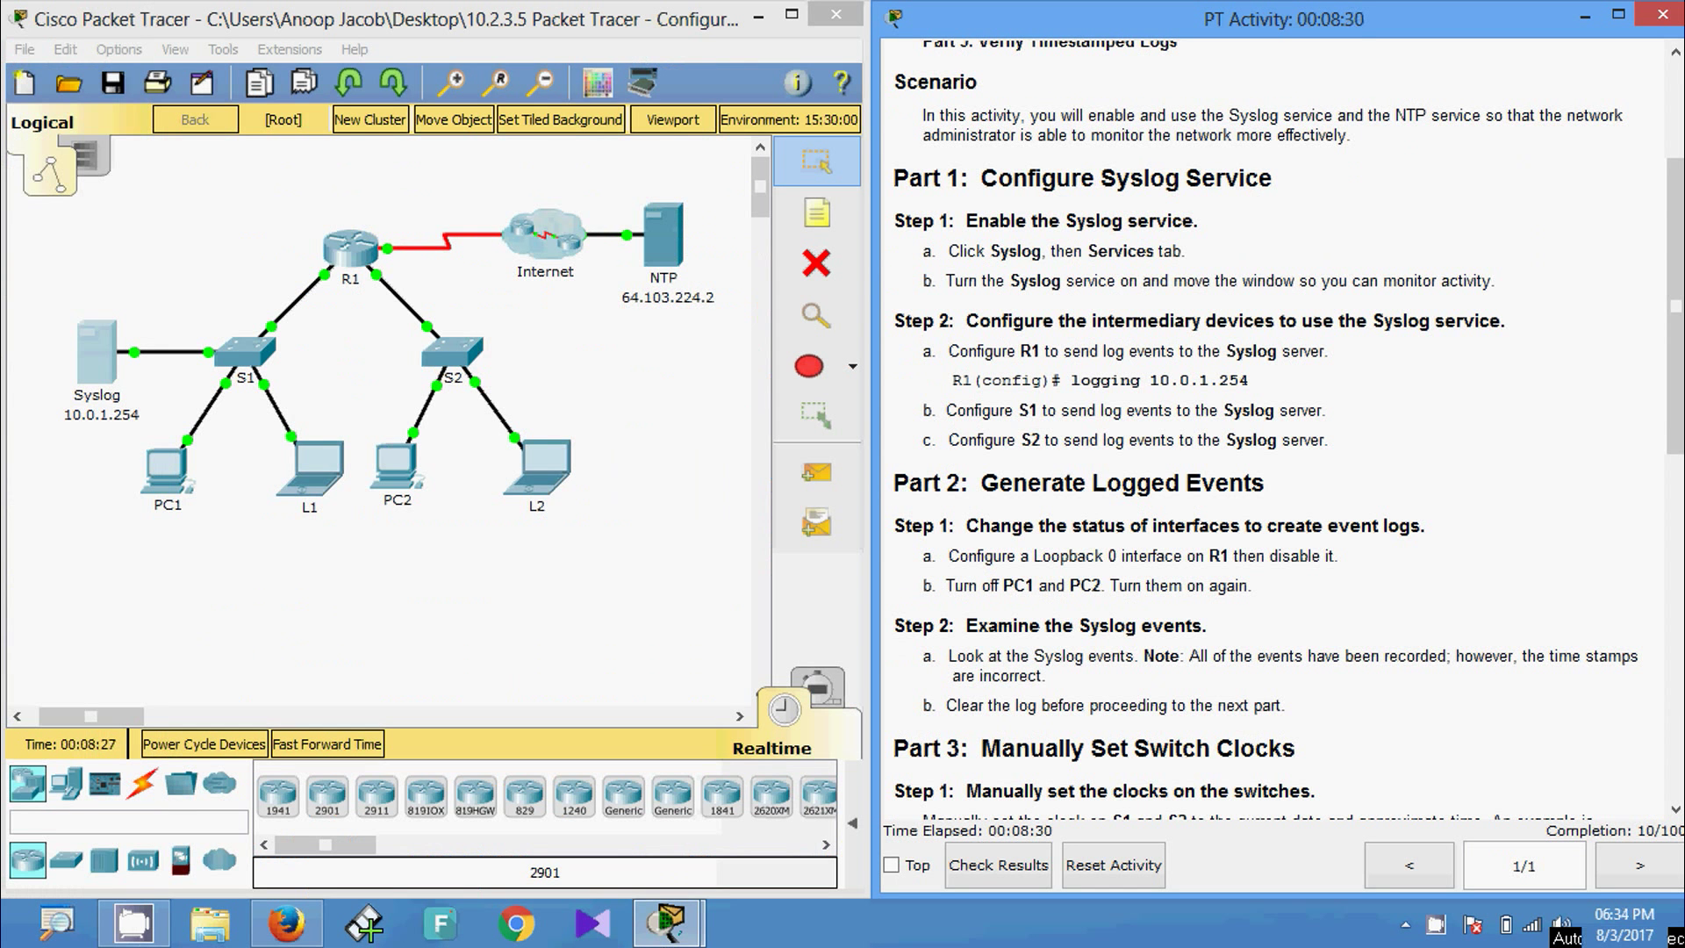
Step: Open router R1's command line and enter privileged mode and then global configuration mode
click(350, 254)
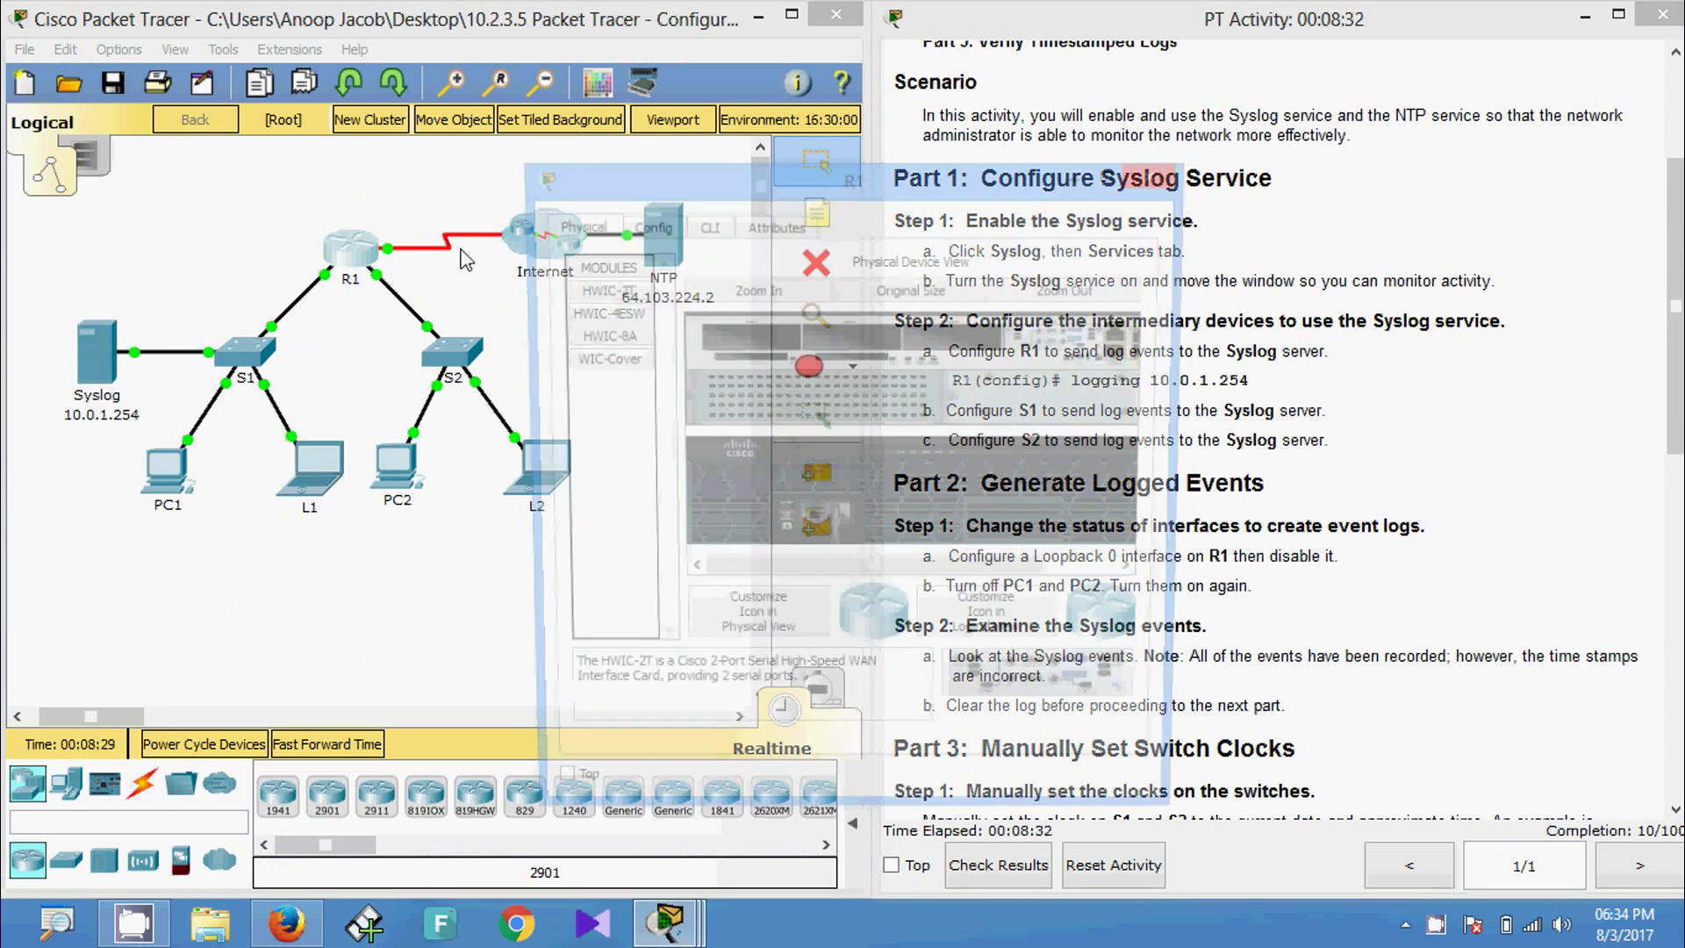
click(702, 226)
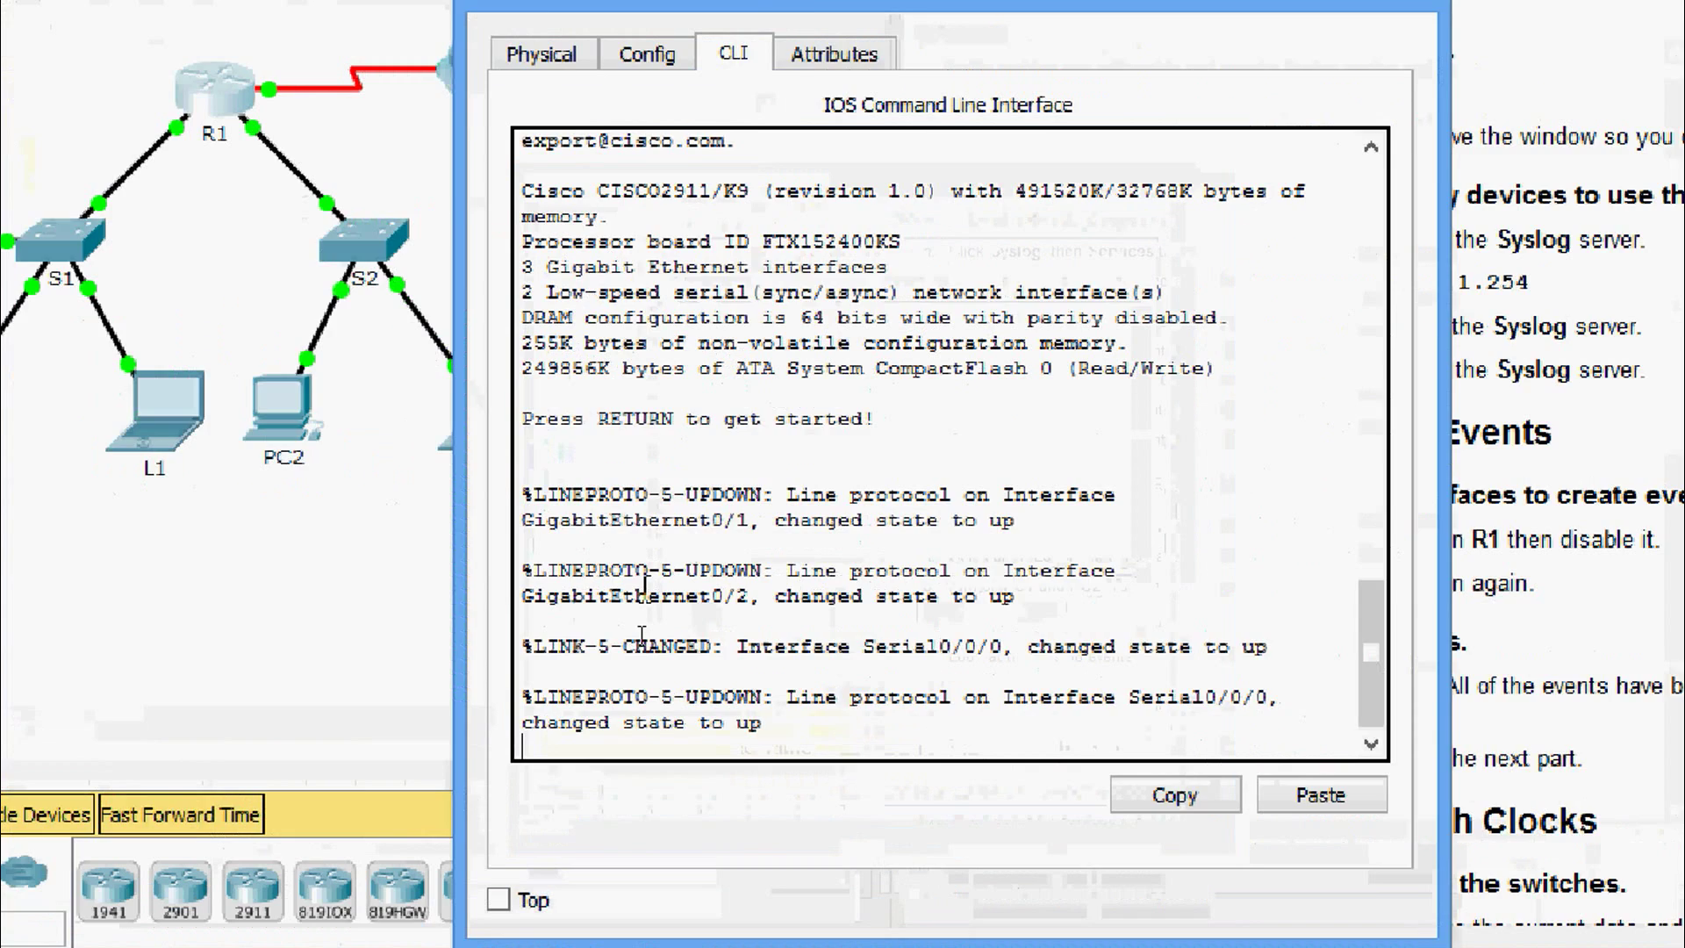
key(Return)
key(Return)
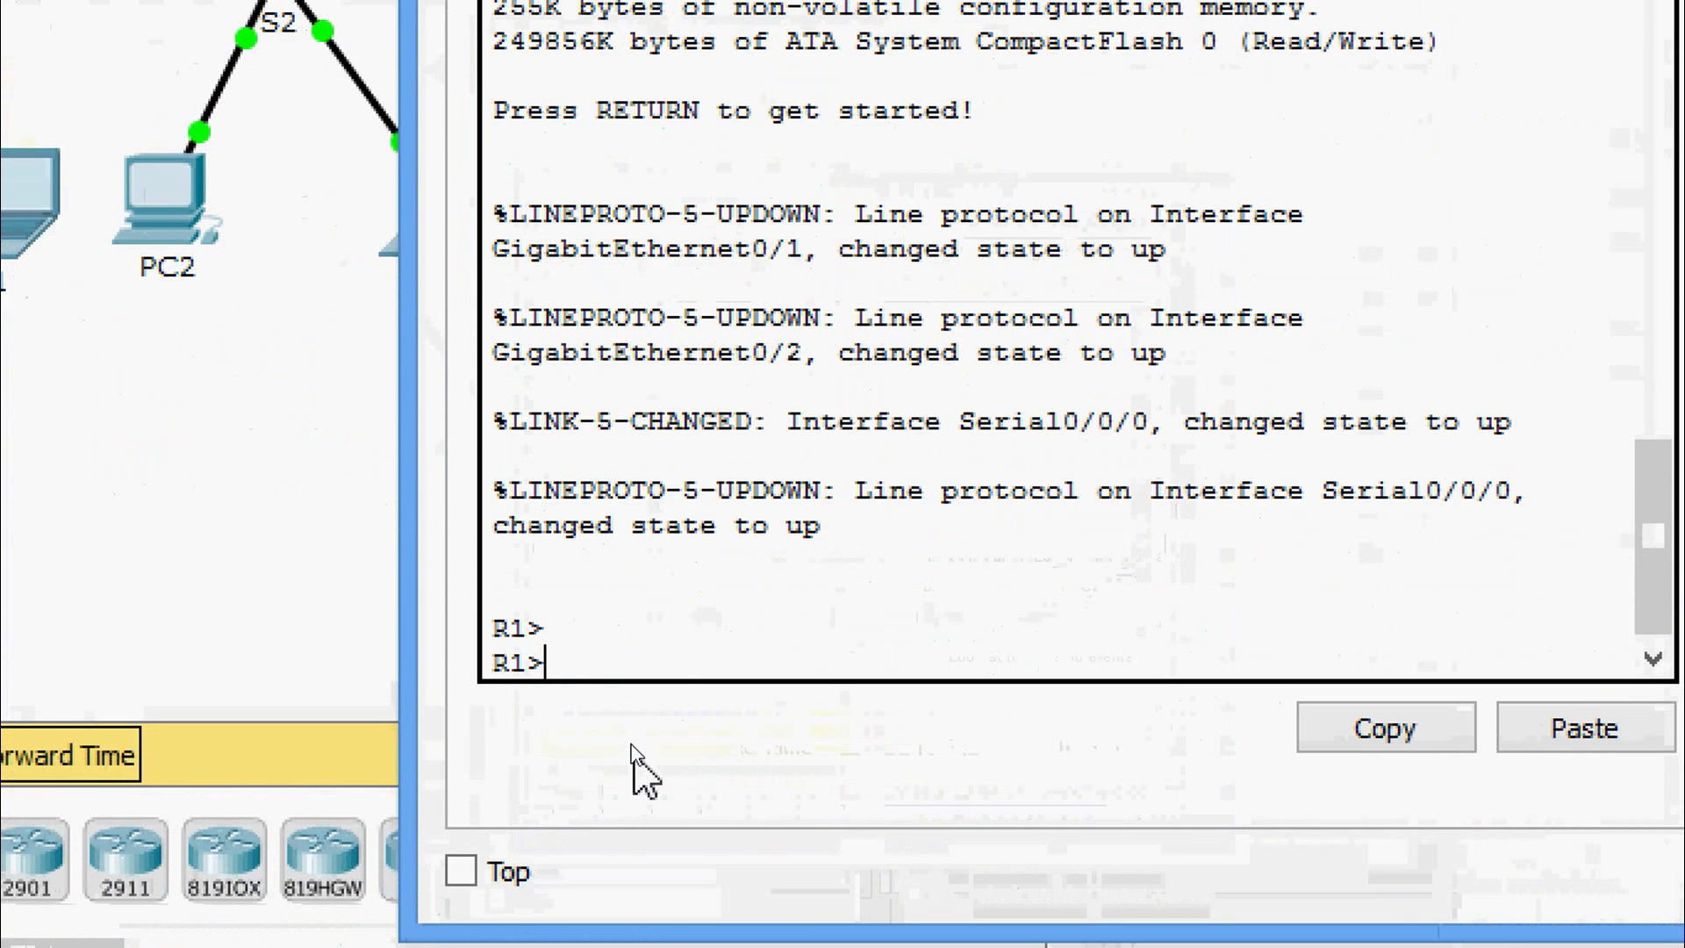
text(ena)
key(Tab)
key(Return)
text(conf t)
key(Tab)
key(Return)
key(Return)
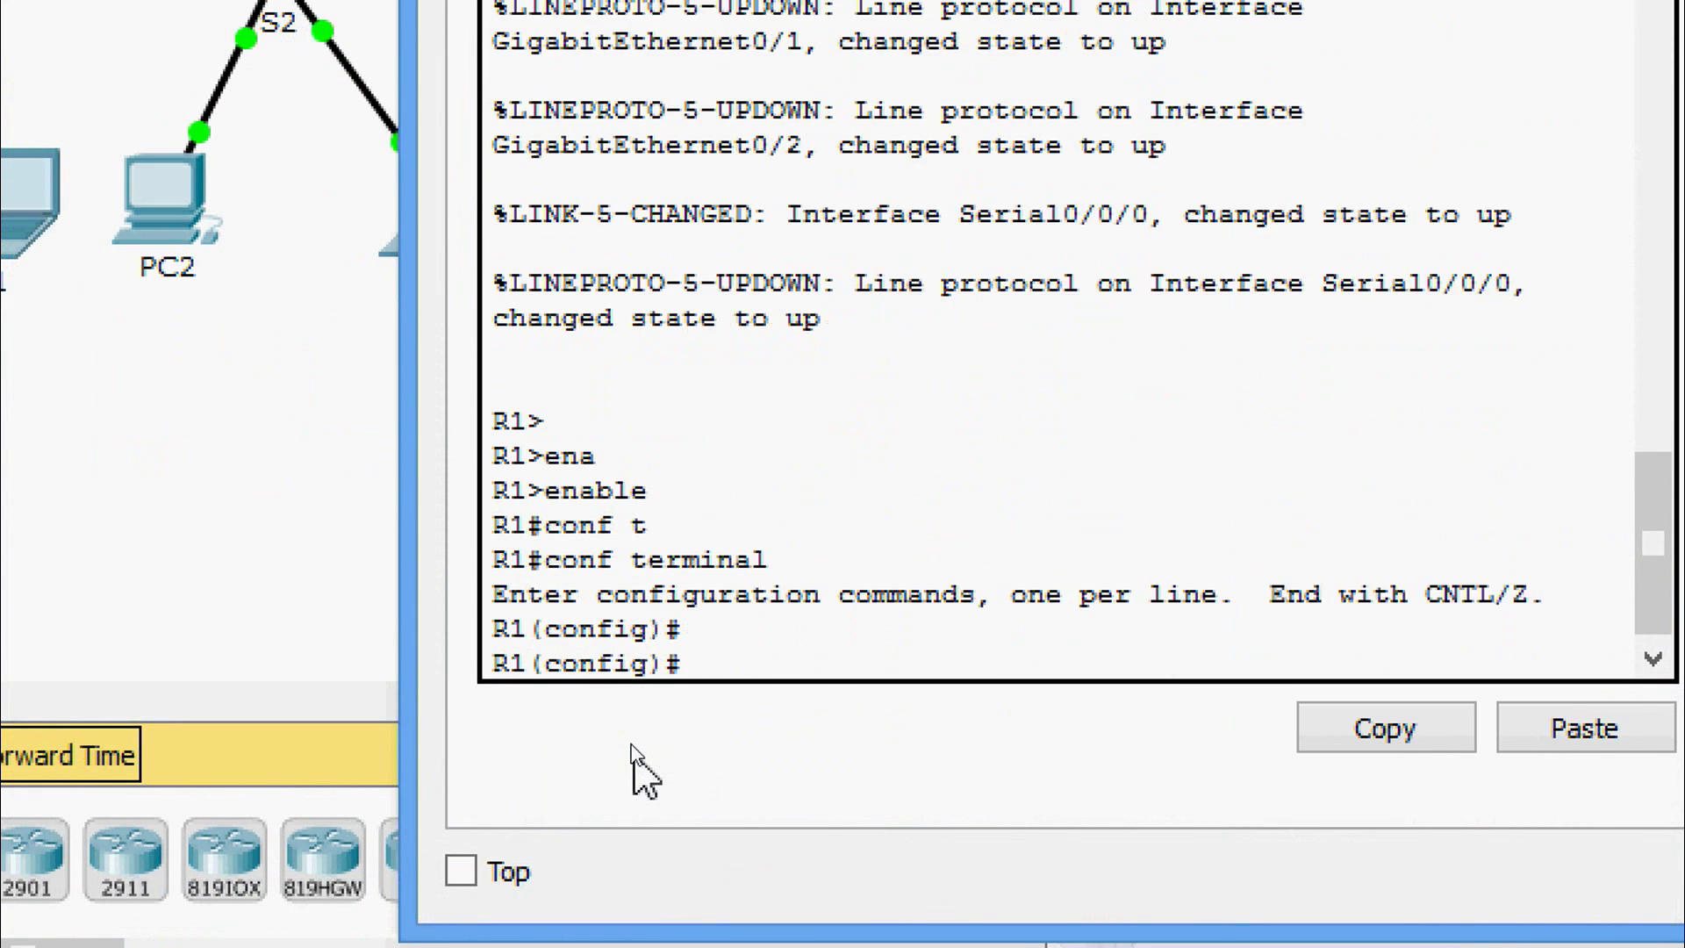
Step: List the logging command options on R1, set the logging host to 10.0.1.254, and close R1's window
key(Return)
text(logg)
key(Tab)
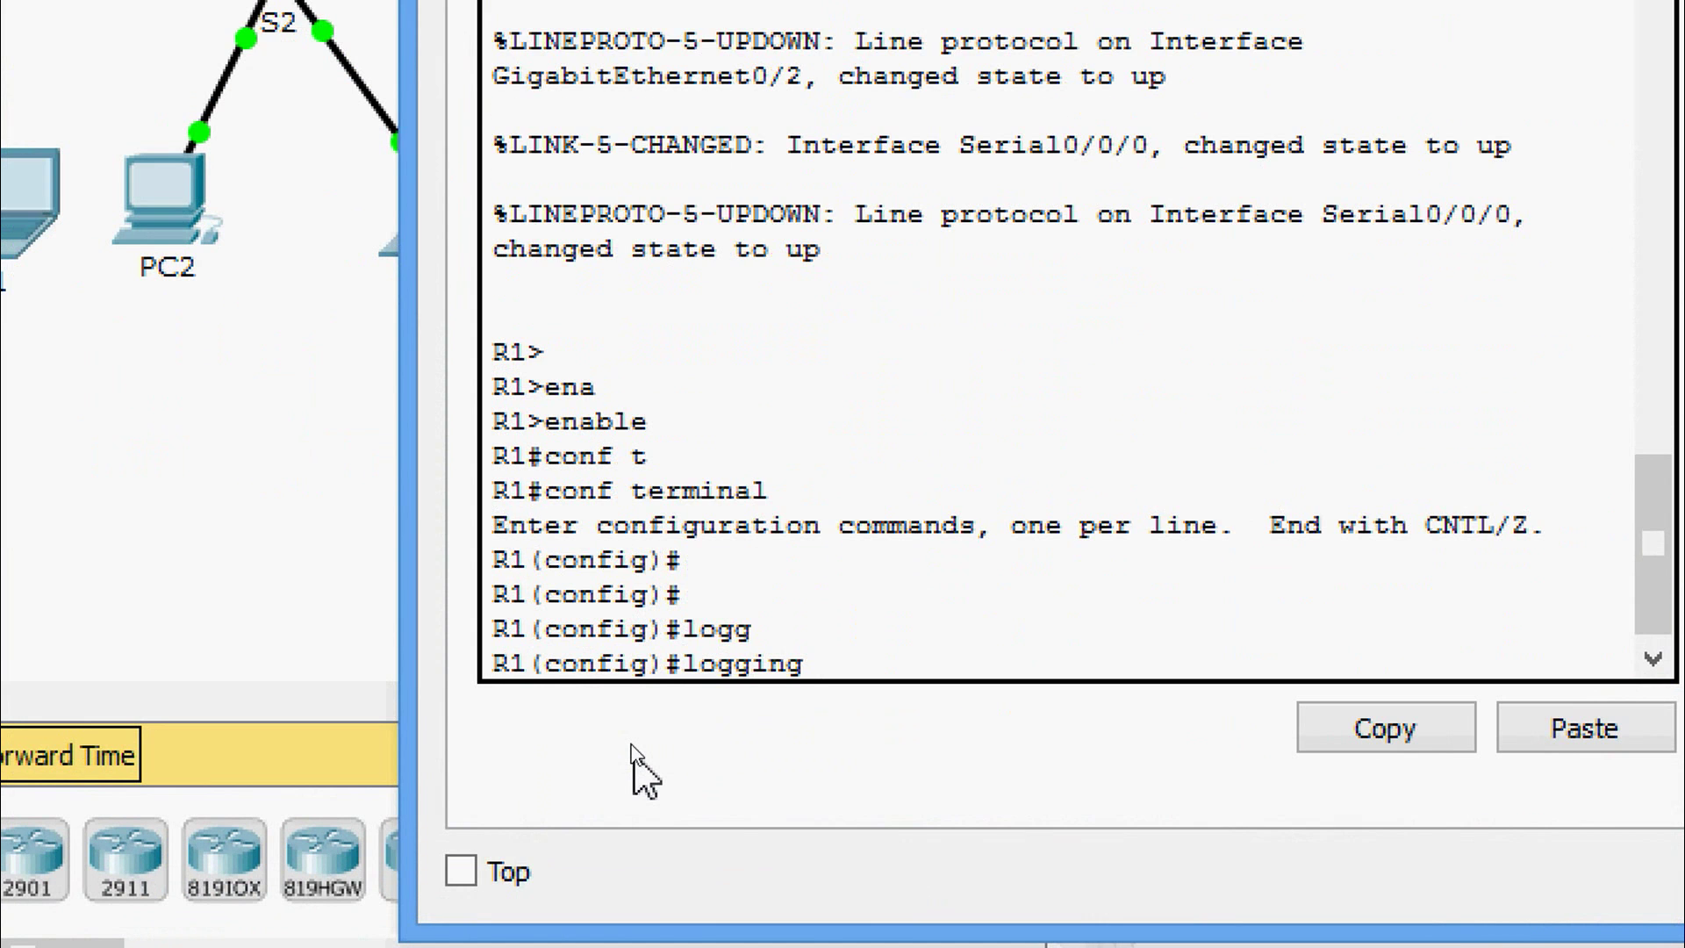
text(?)
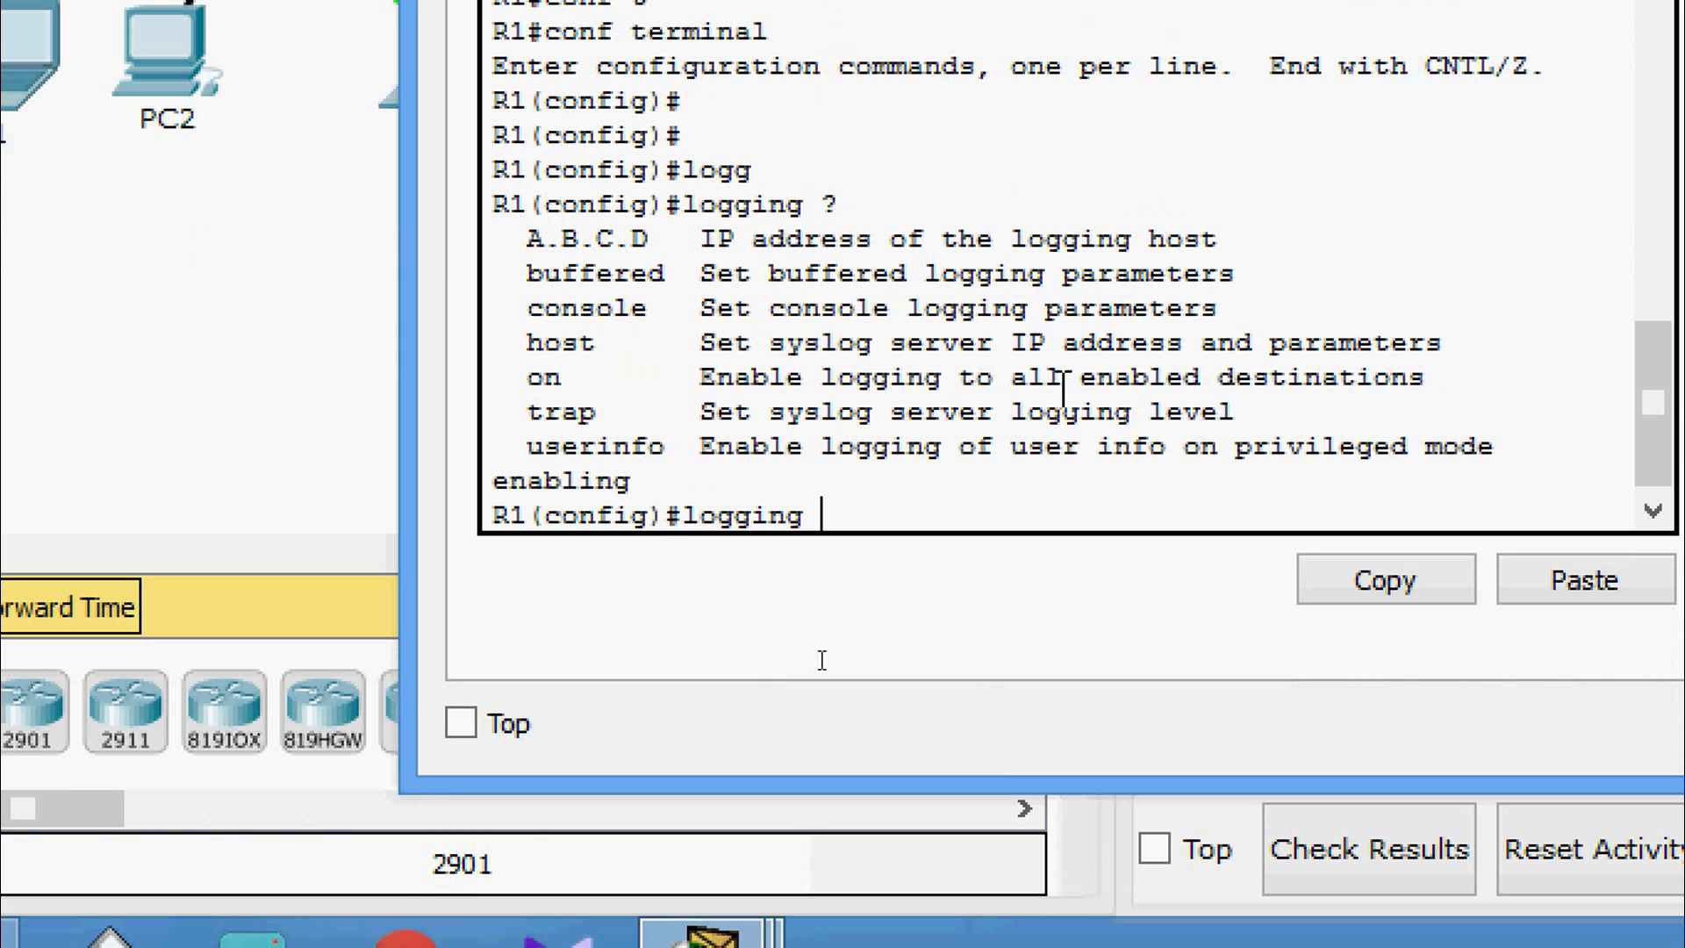
right_click(880, 517)
click(933, 590)
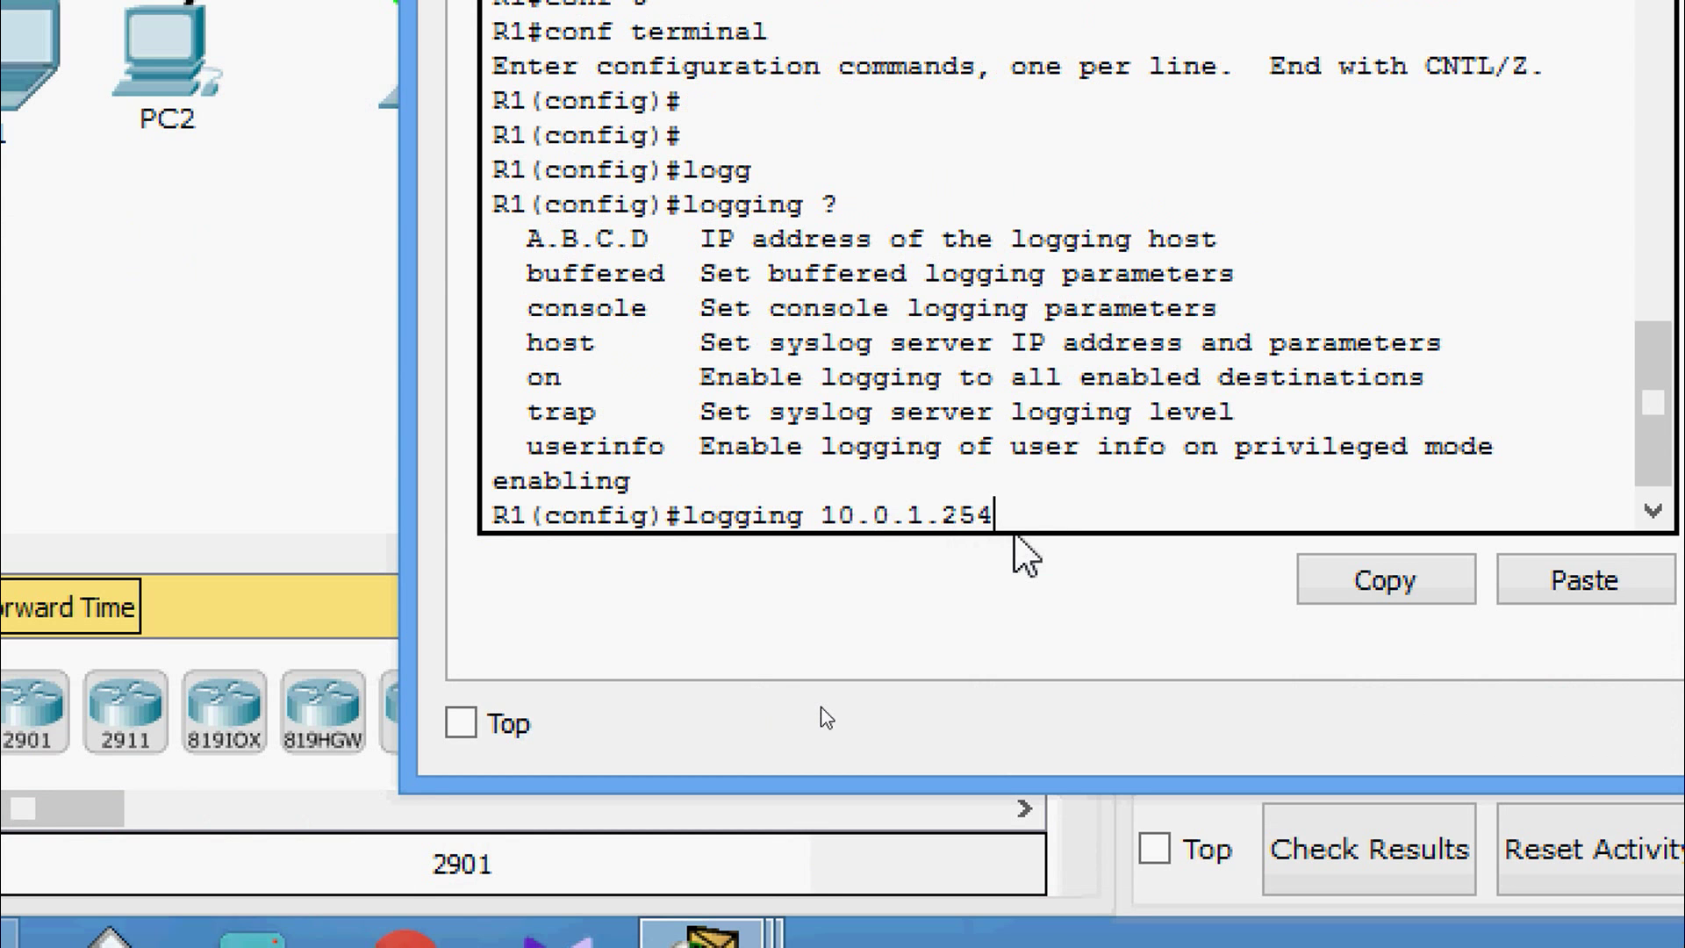
key(Return)
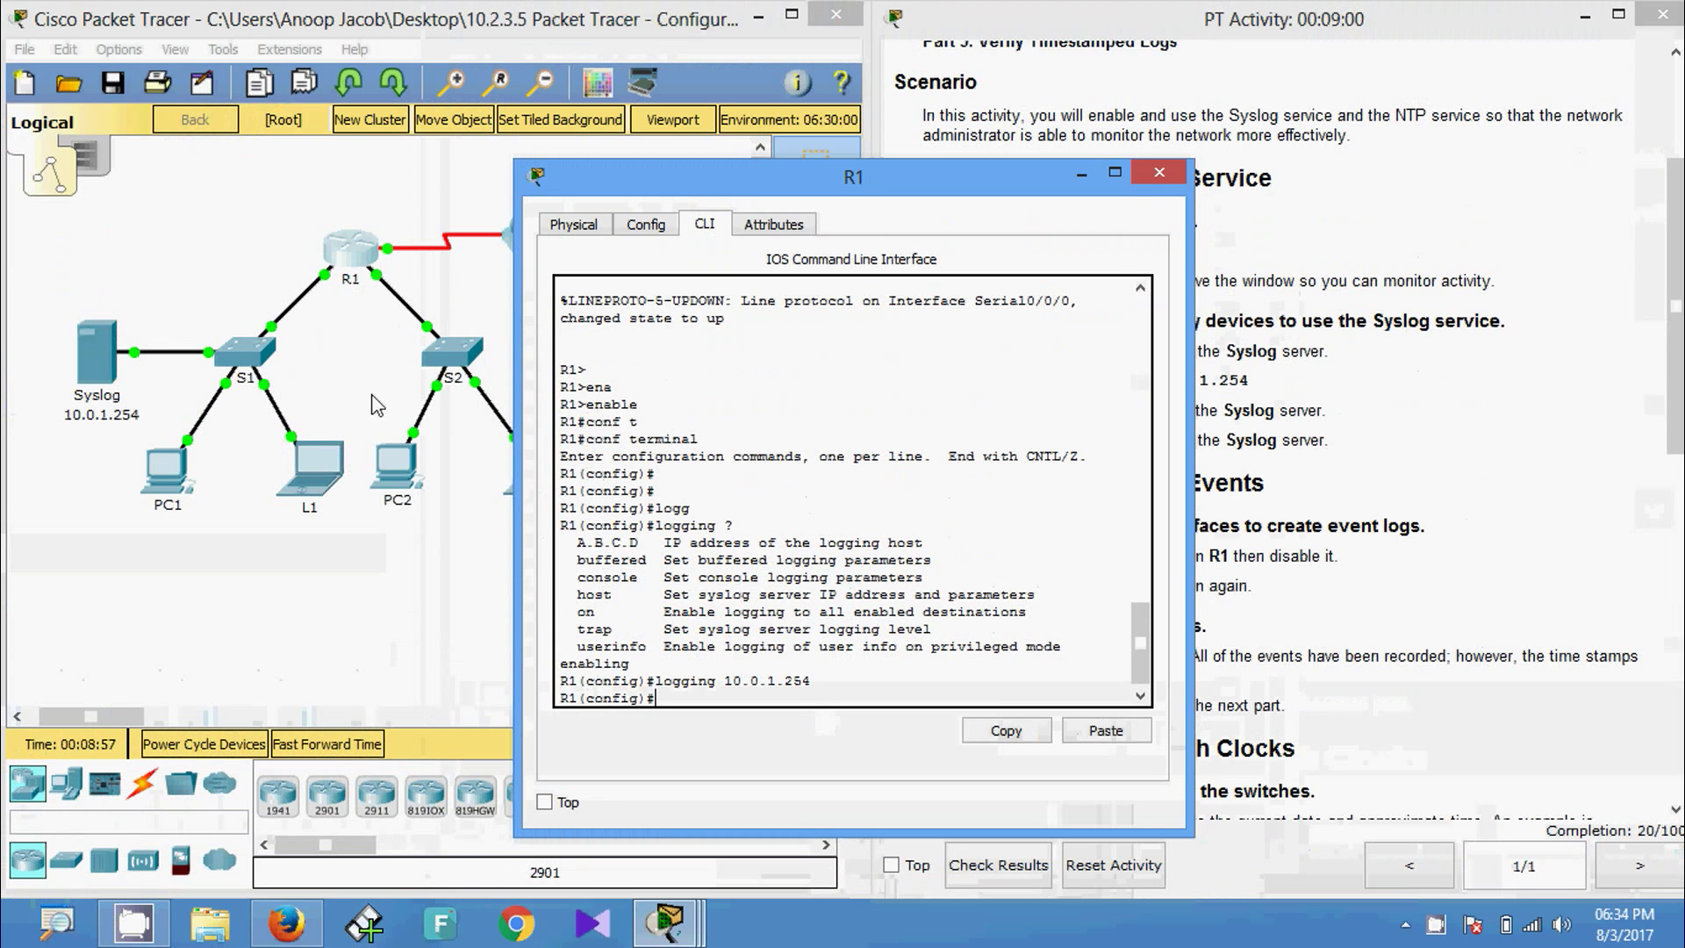
click(1181, 178)
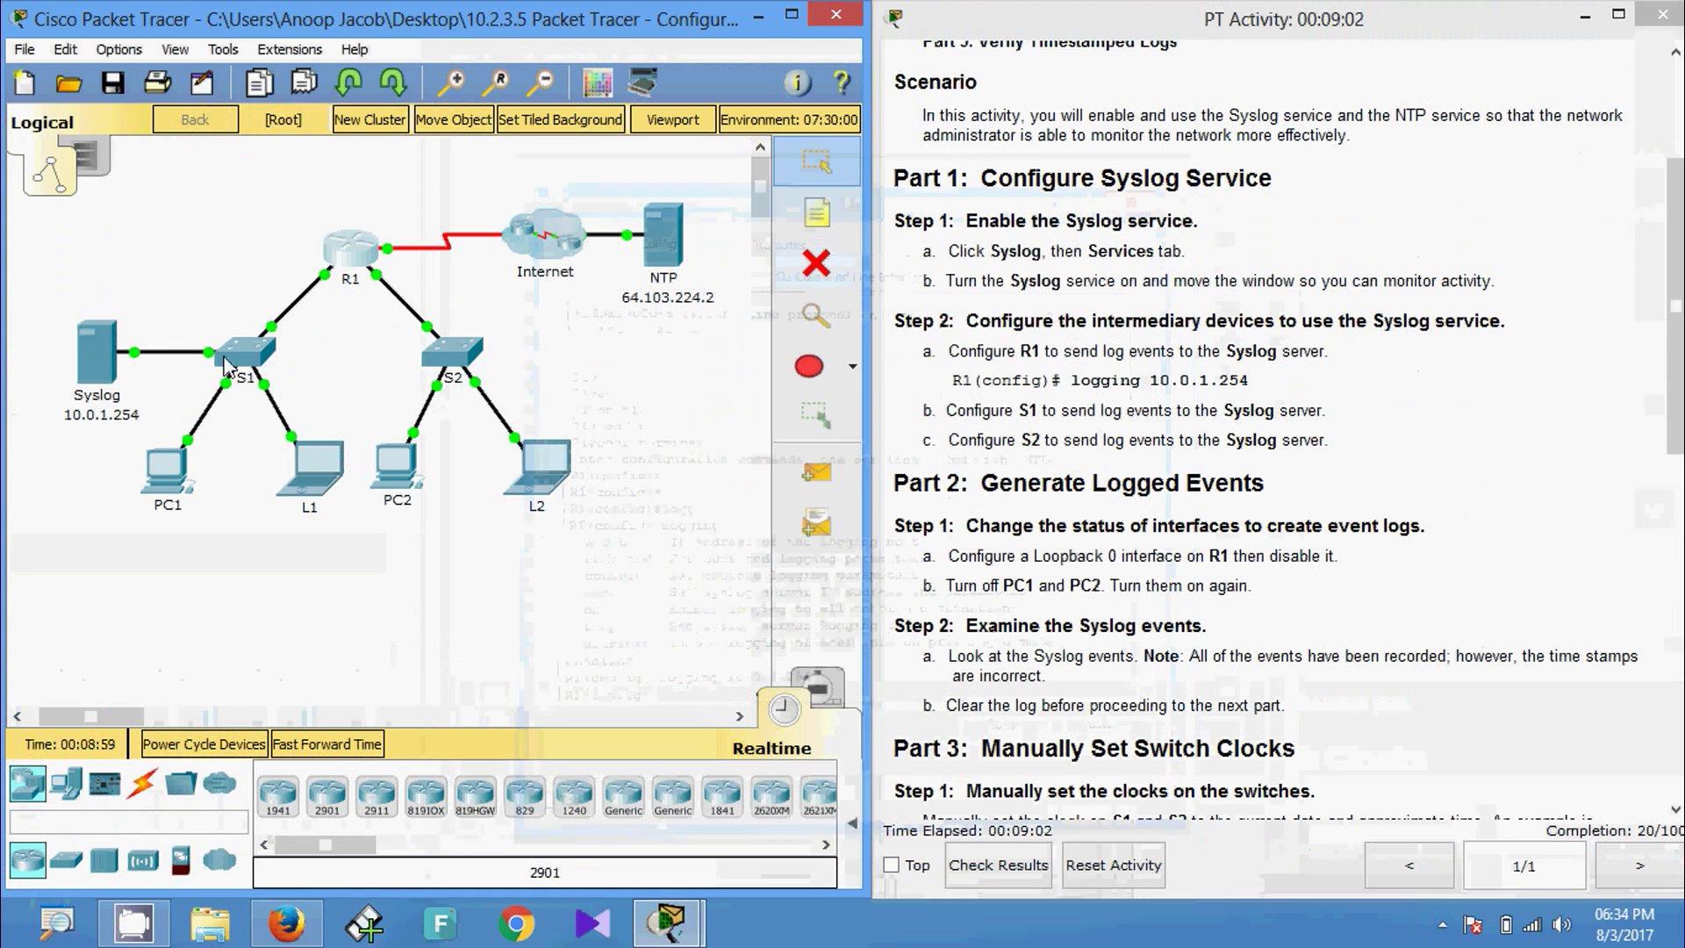
Step: Open switch S1's command line and bring up its user prompt
drag(241, 351, 339, 356)
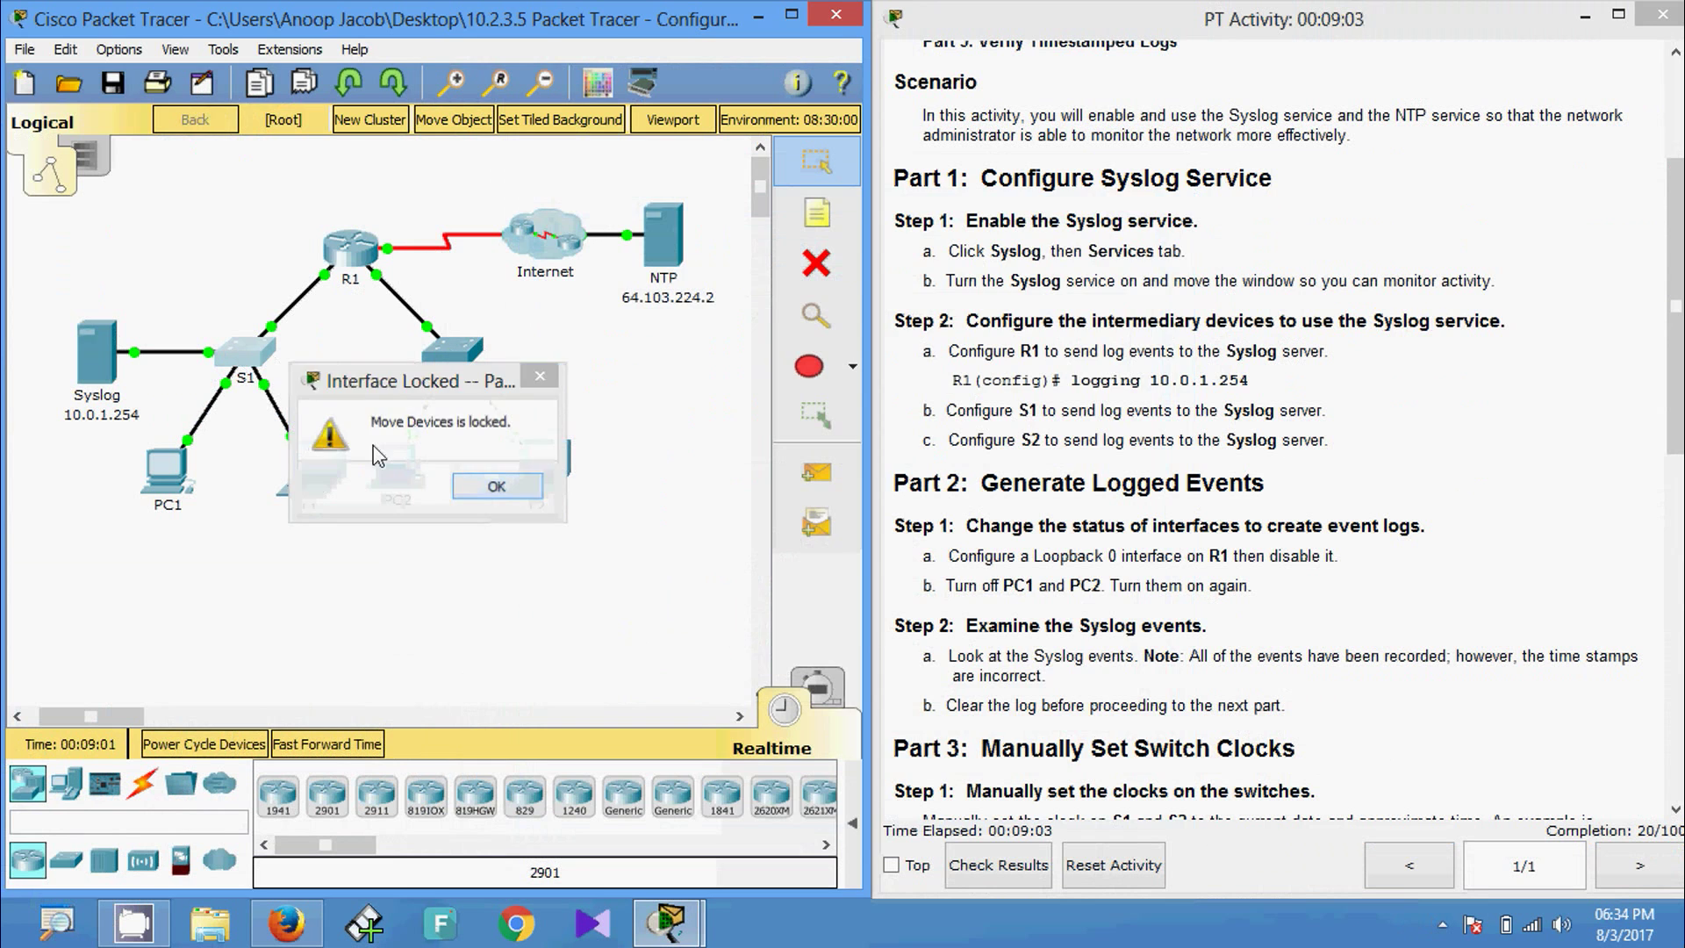
click(460, 485)
click(255, 352)
click(703, 227)
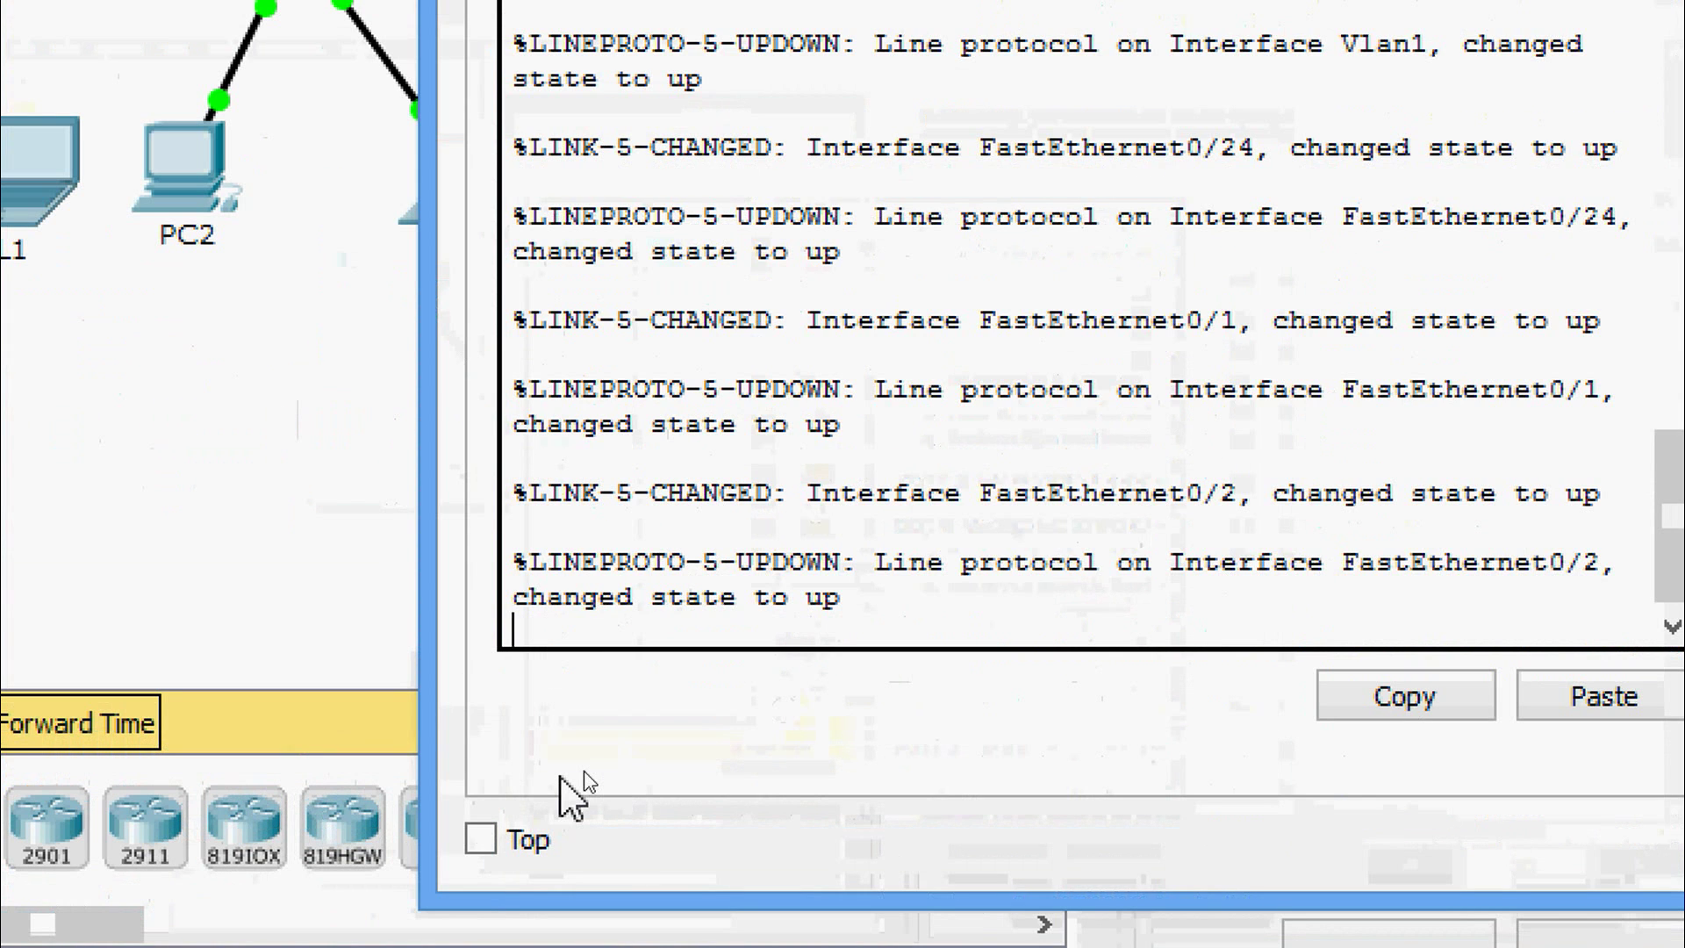
key(Return)
key(Return)
key(Return)
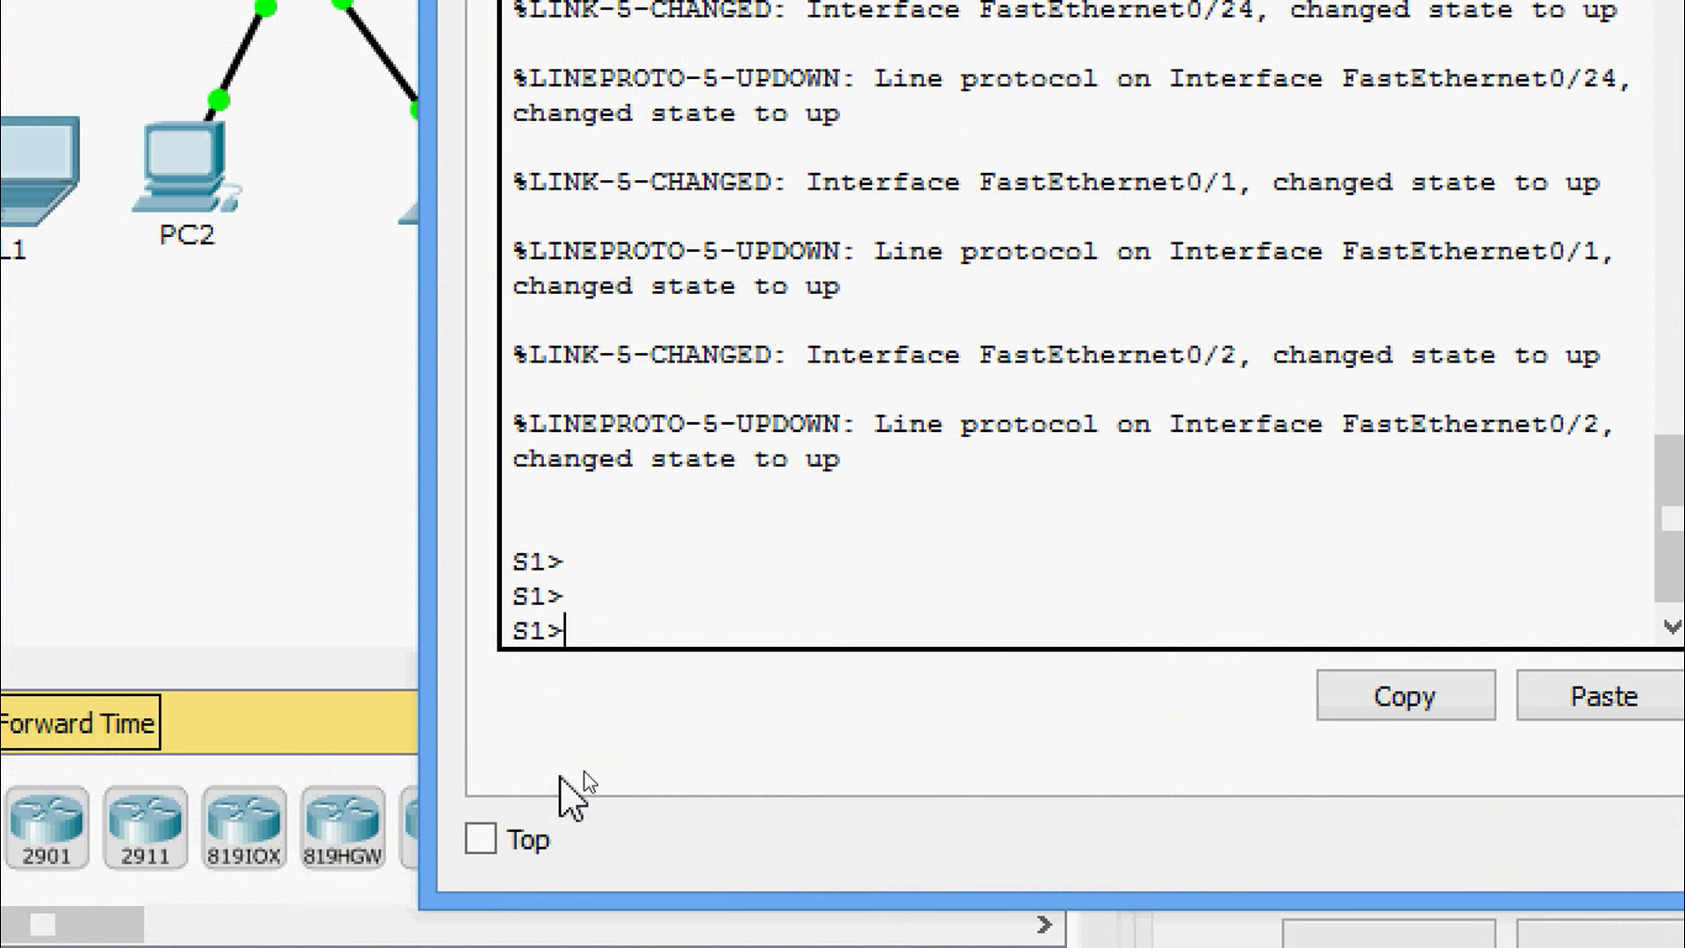
Step: Enter privileged mode and then global configuration mode on S1
text(ena)
key(Tab)
key(Return)
text(co)
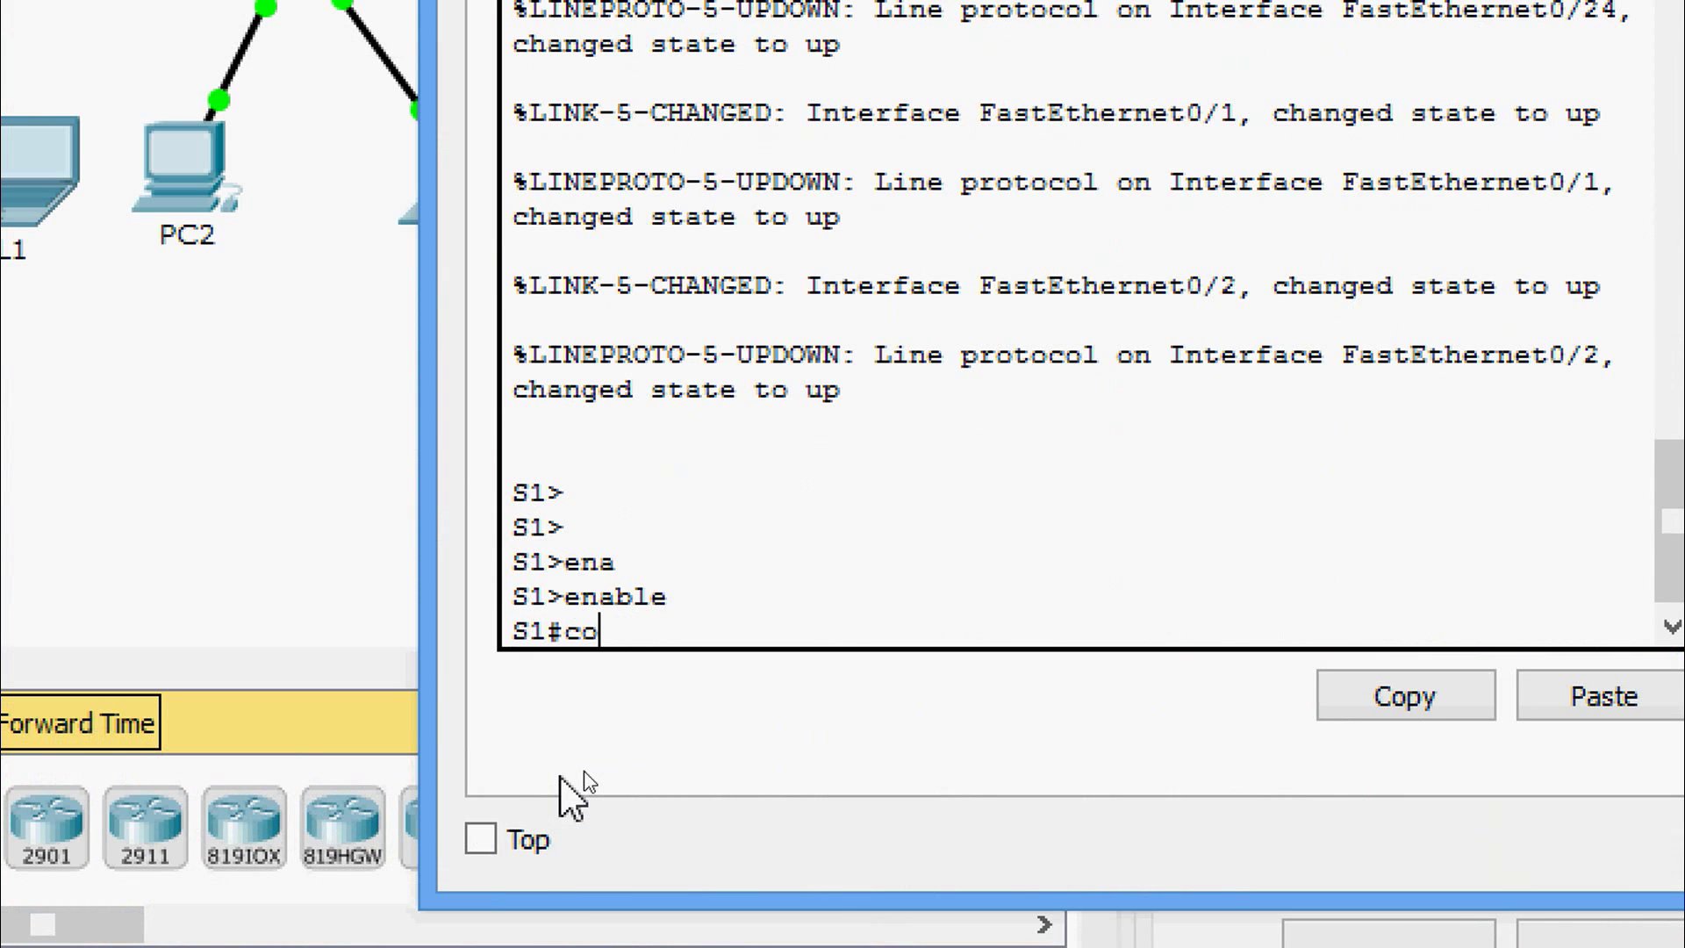
text(nf)
key(Tab)
text(t)
key(Return)
key(Return)
key(Return)
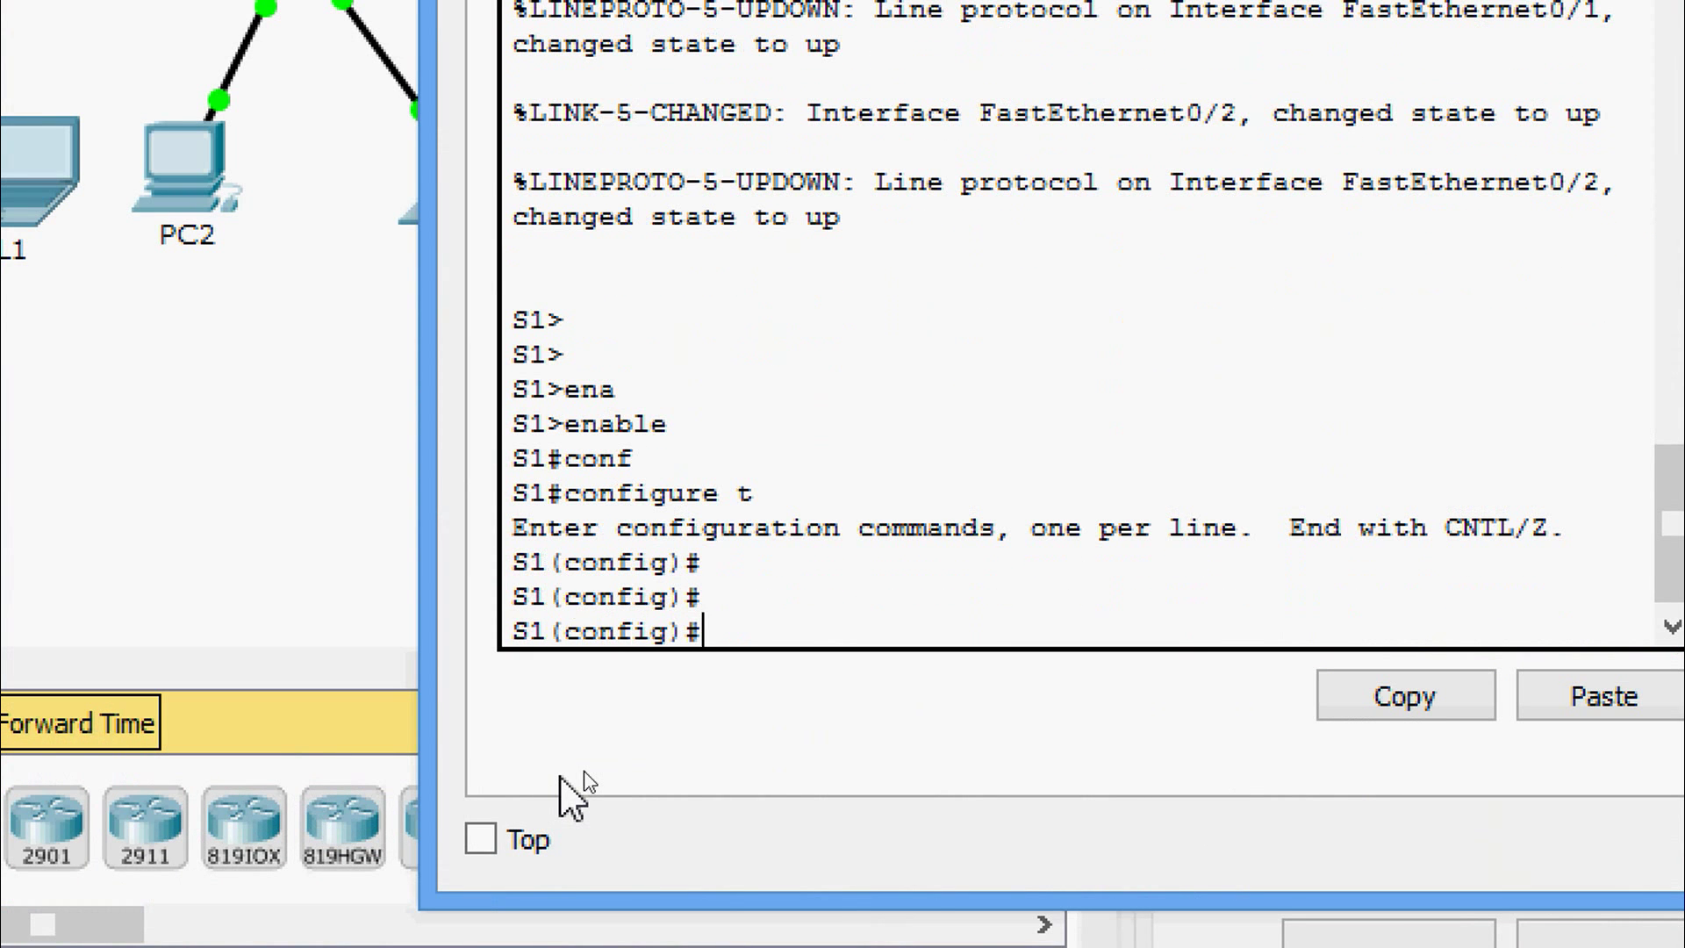
Step: Configure S1 to send log events to the Syslog server with logging 10.0.1.254, and close its window
text(logg)
key(Tab)
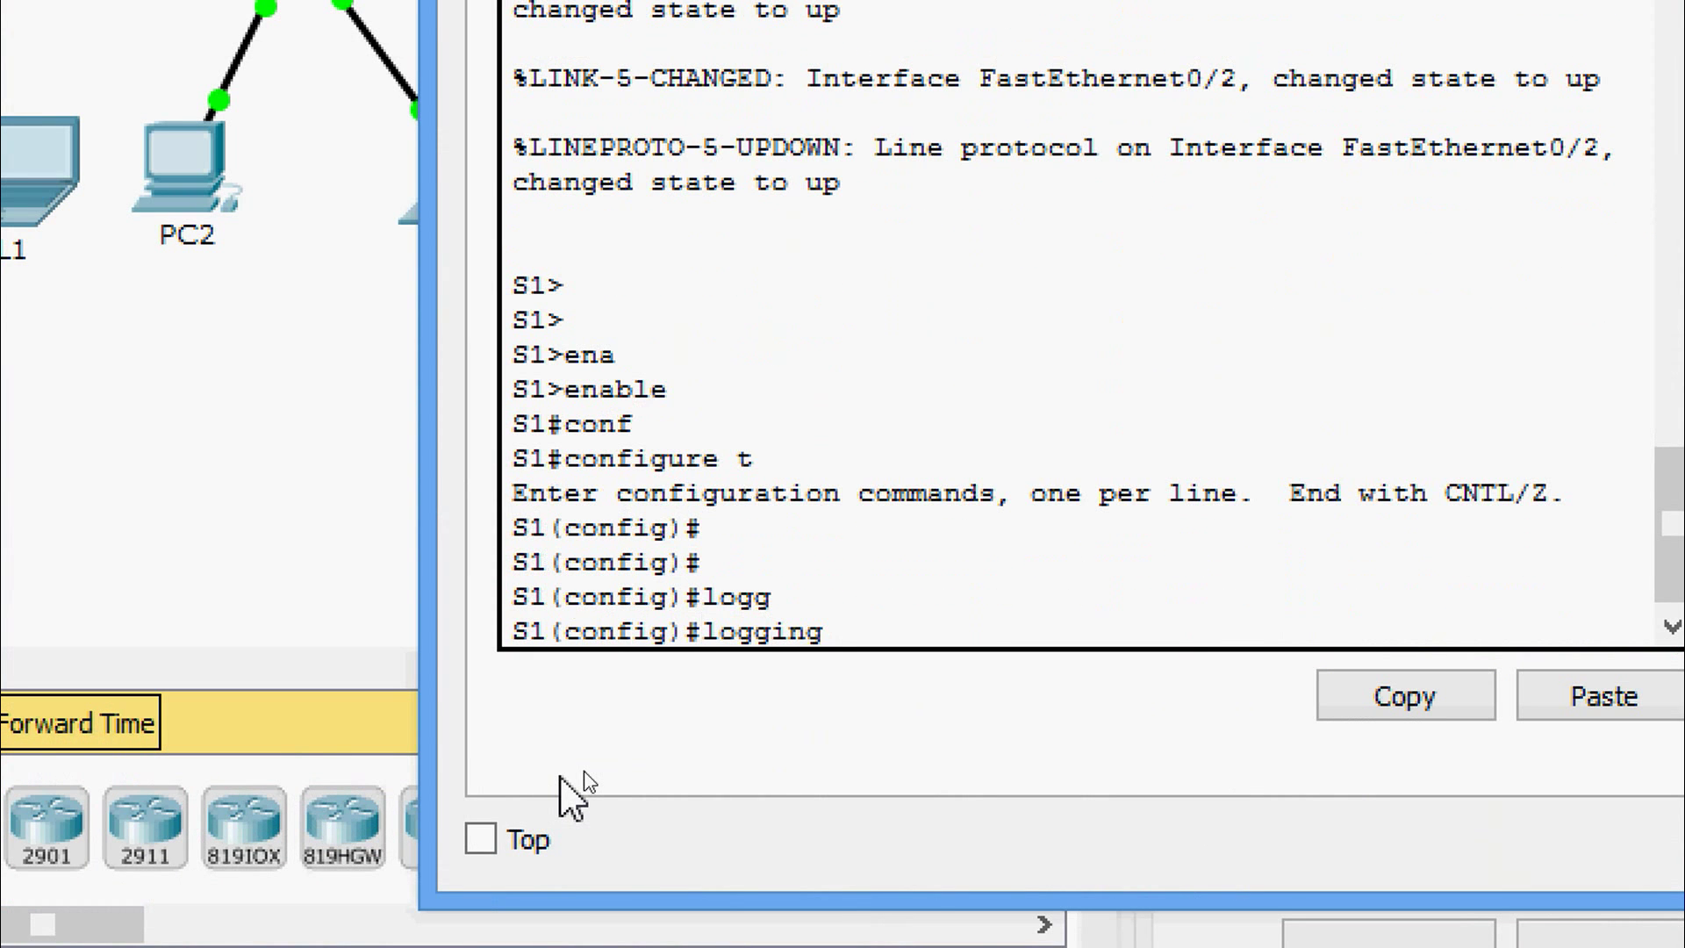
right_click(851, 632)
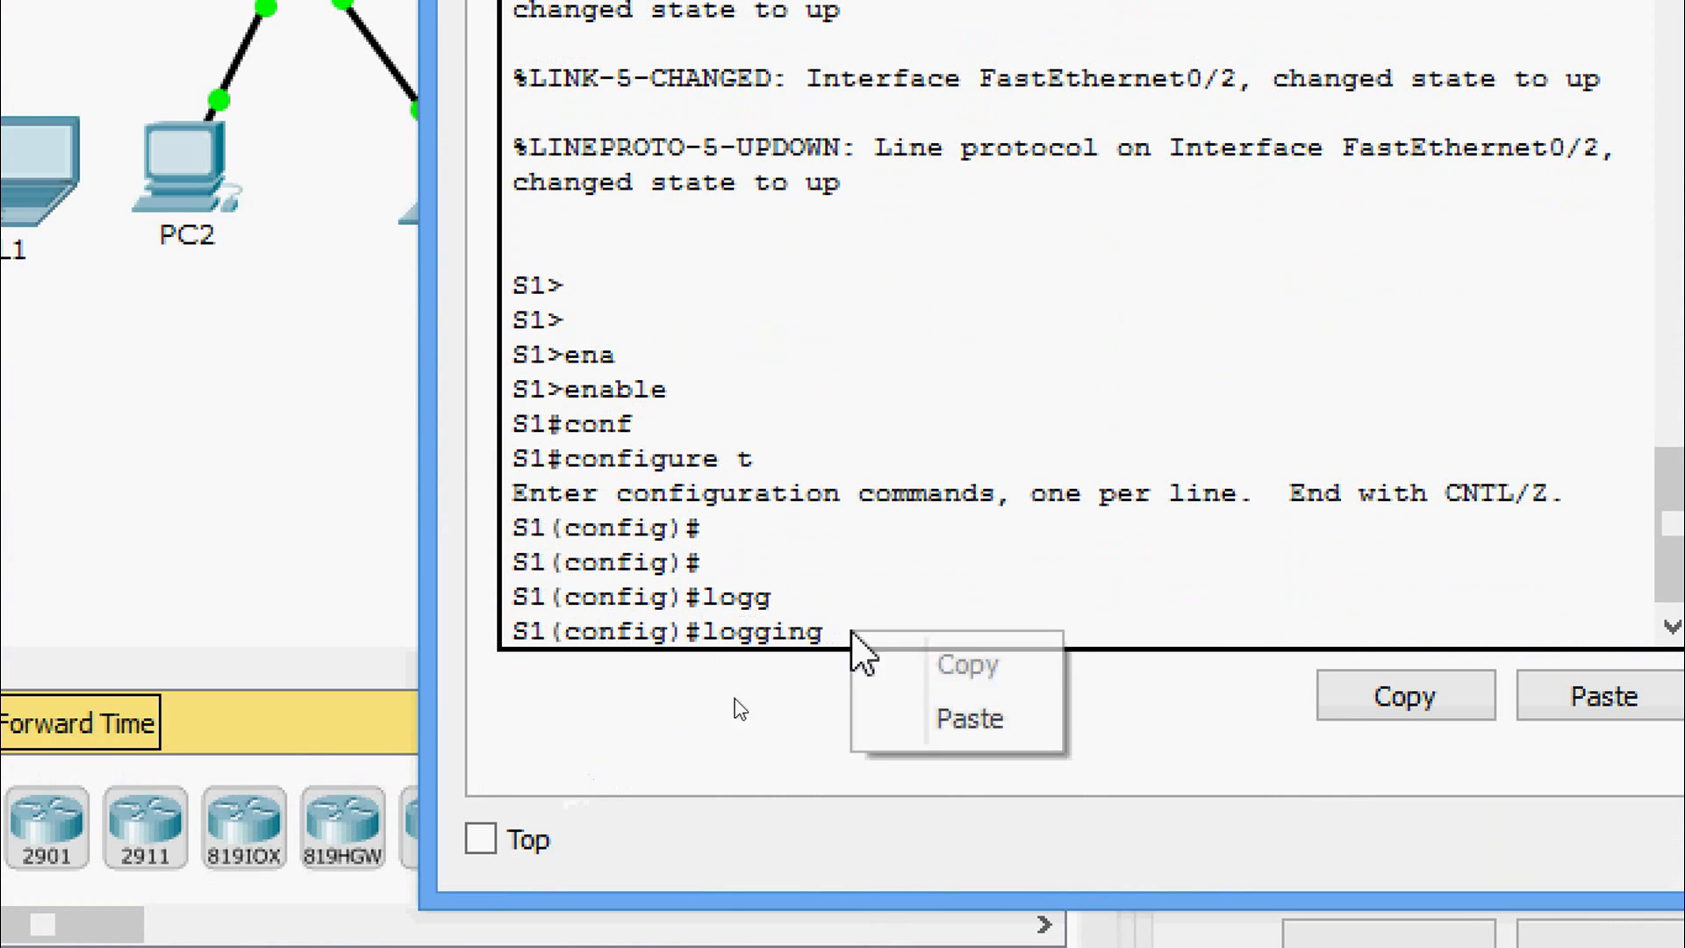
click(907, 695)
key(Return)
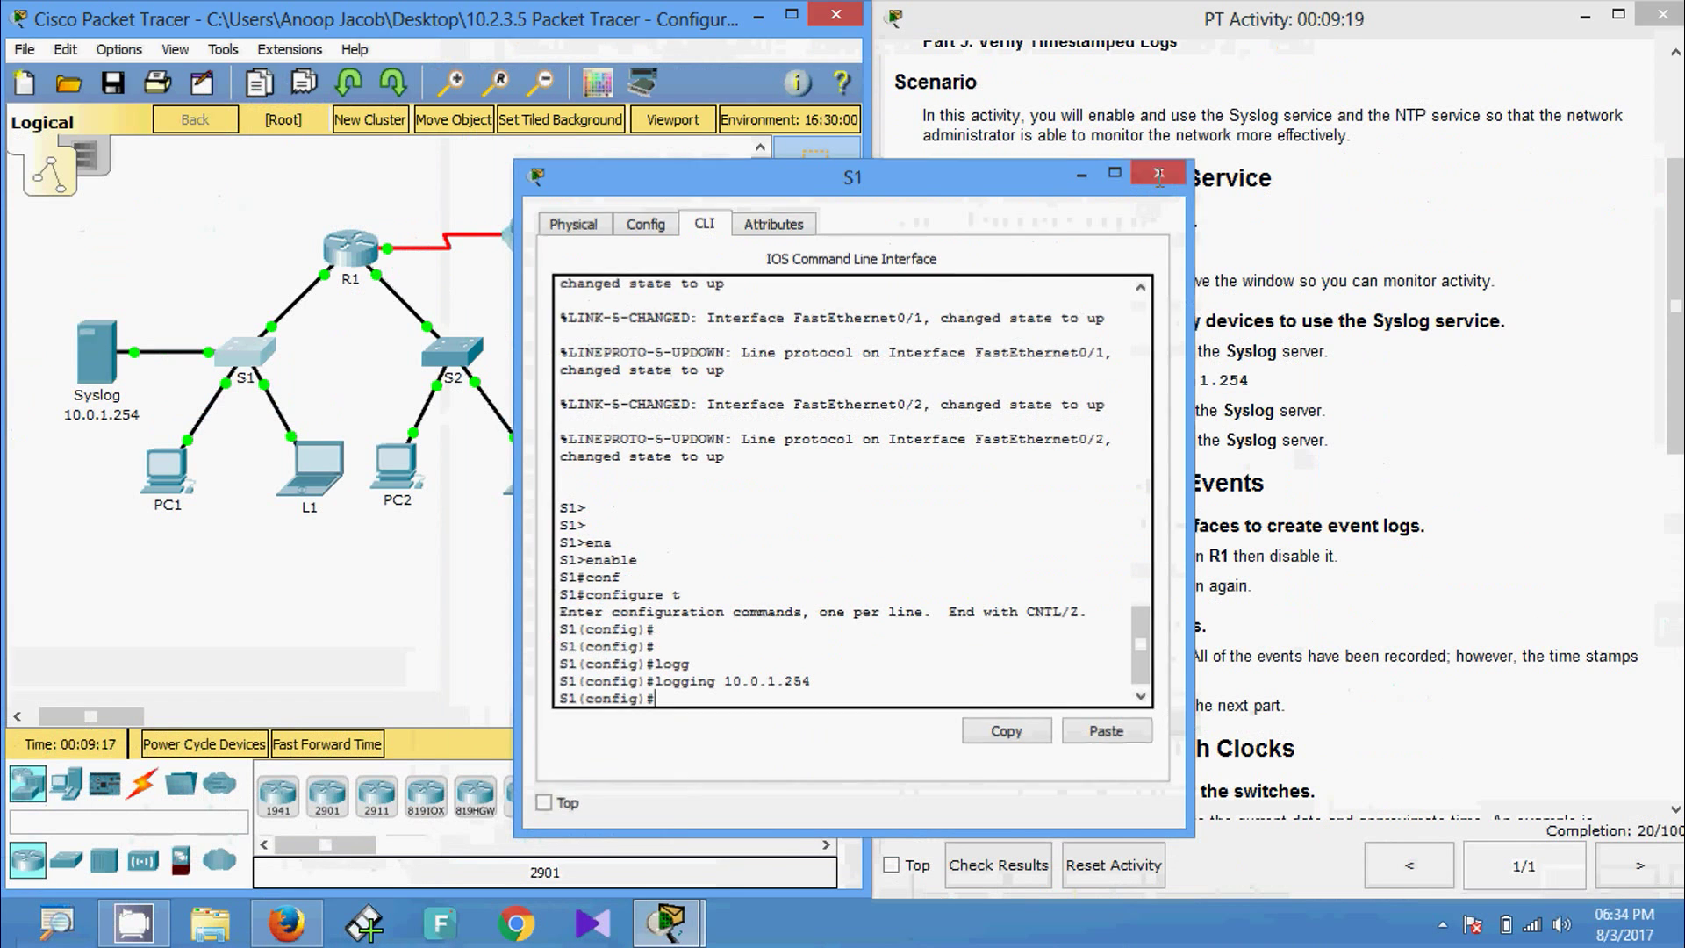
click(1159, 172)
Step: Open switch S2's command line and enter privileged mode and then global configuration mode
click(454, 356)
click(704, 224)
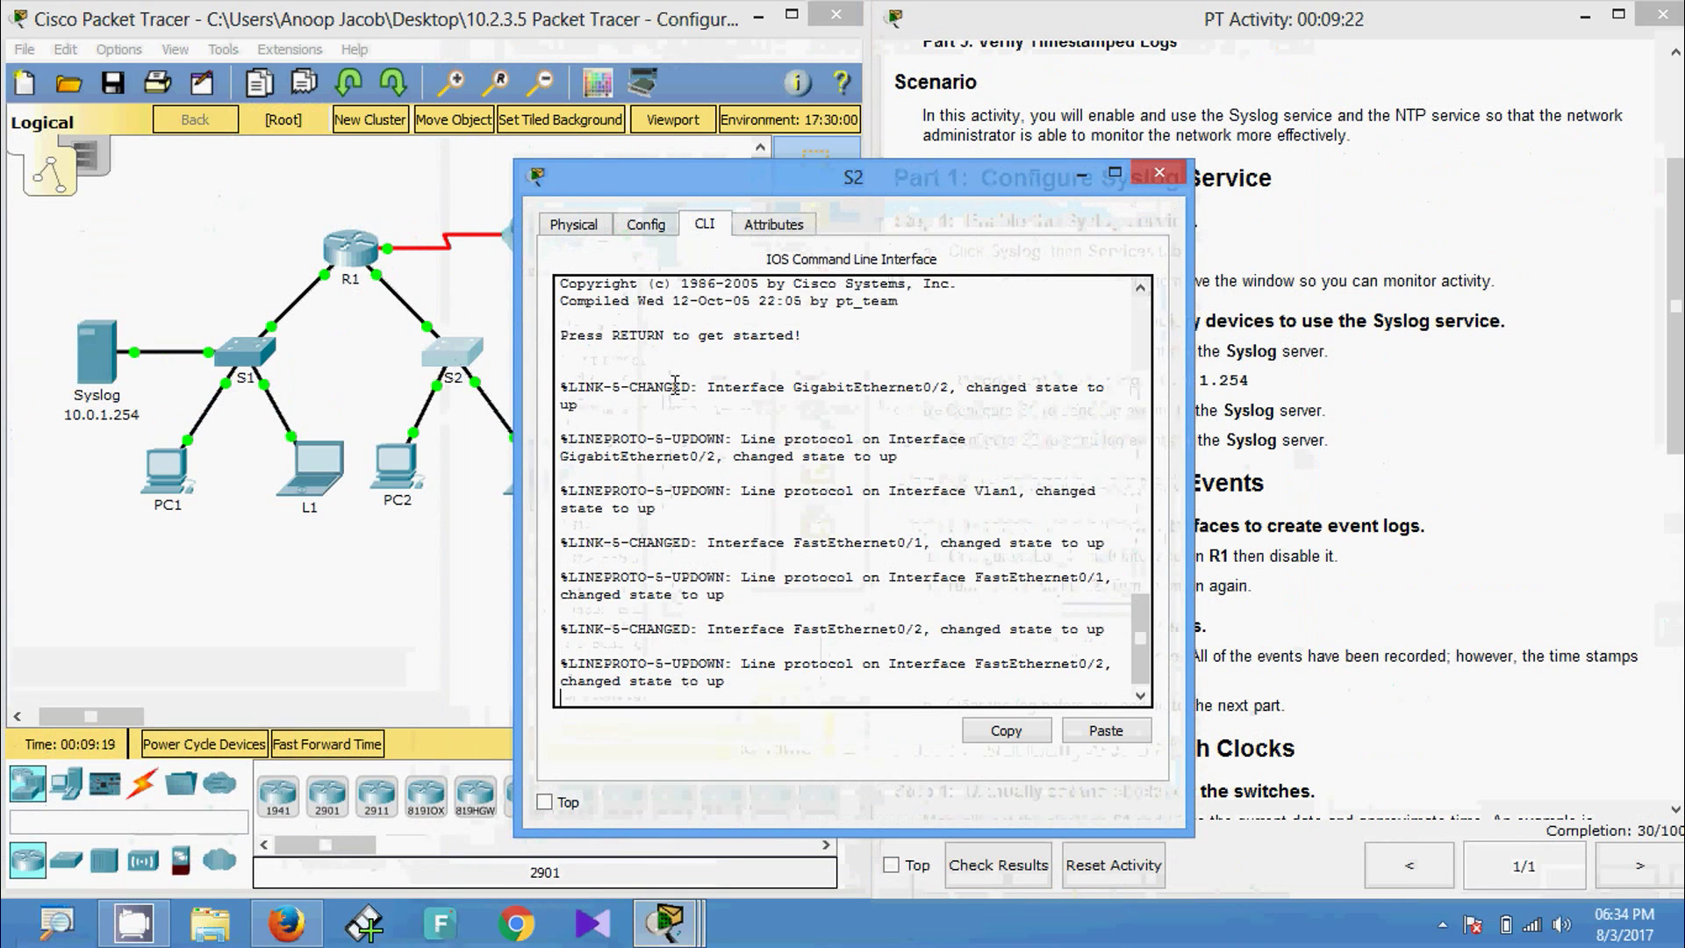
key(Return)
text(en)
key(Tab)
key(Return)
text(conf)
key(Tab)
text(t)
key(Return)
key(Return)
Step: Configure S2 to send log events to the Syslog server with logging 10.0.1.254
text(logg)
key(Tab)
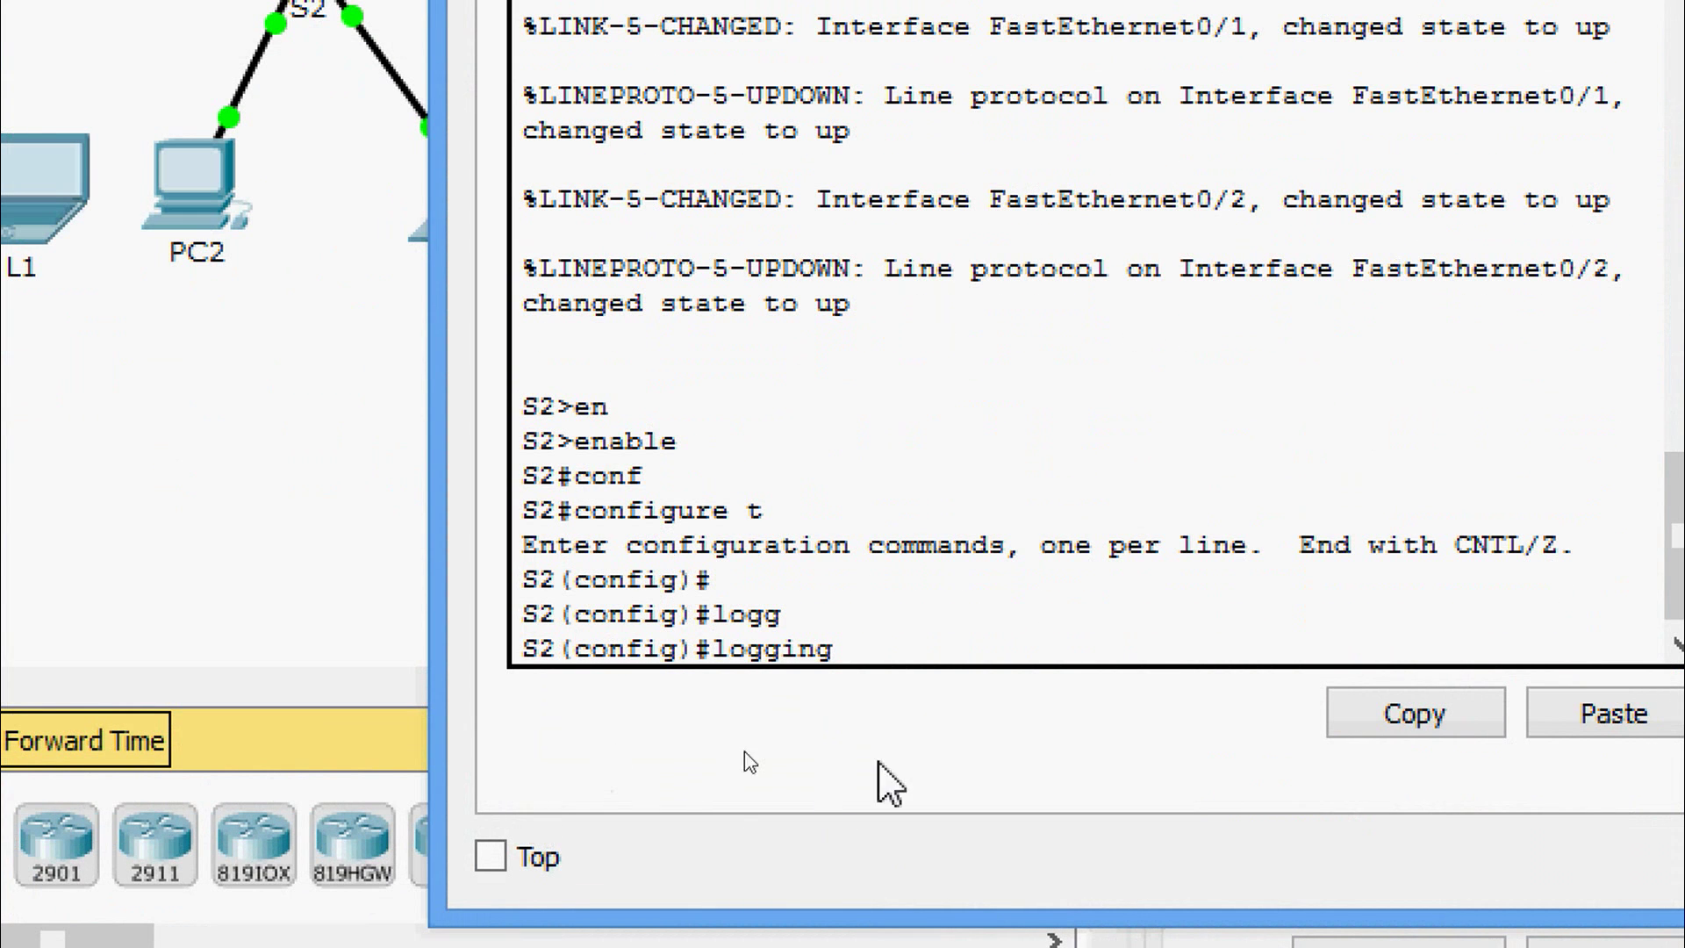
right_click(1025, 647)
click(1105, 730)
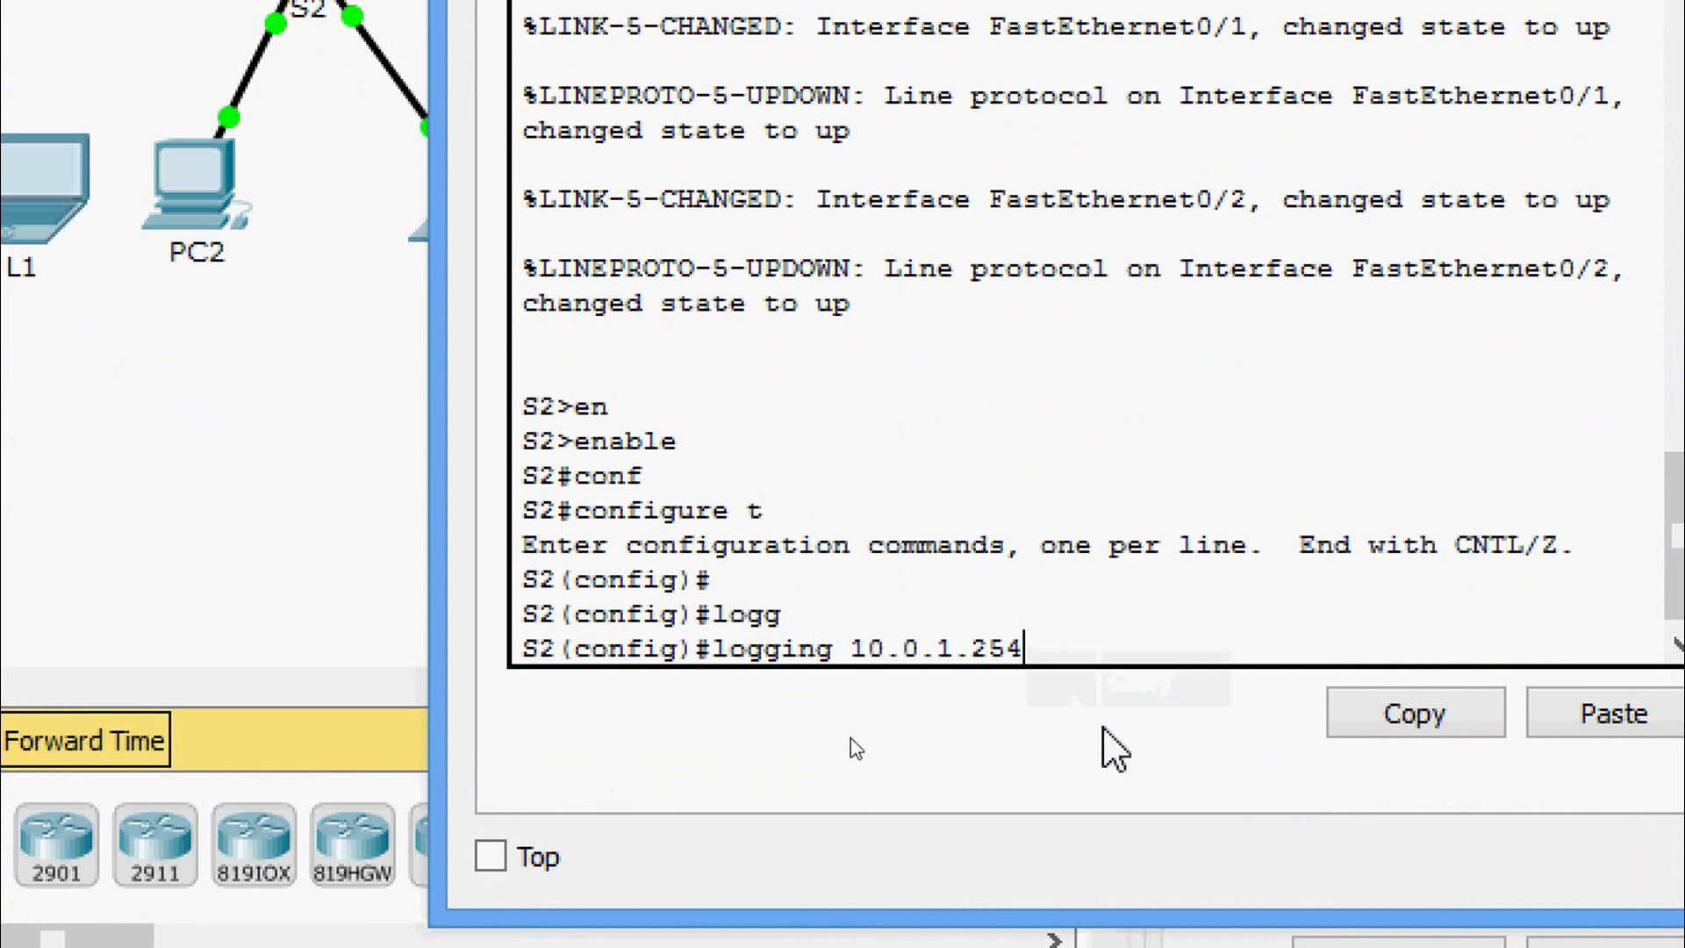
key(Return)
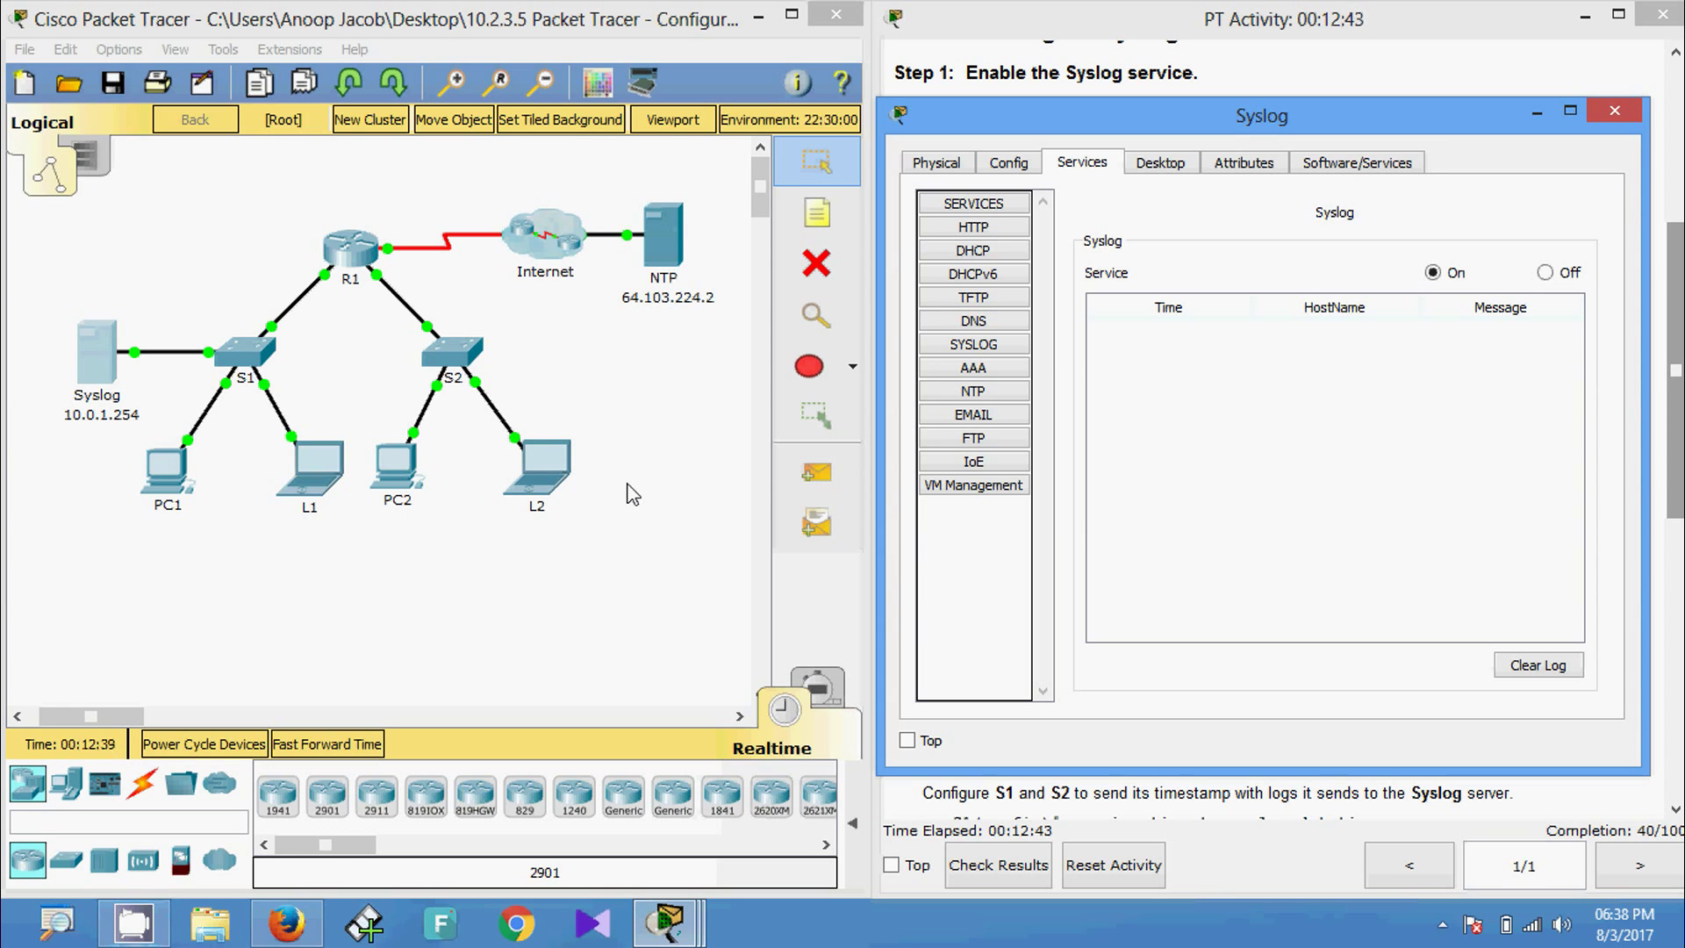
Step: Place R1's command line beside the Syslog window and create interface loopback 0 on R1
click(369, 260)
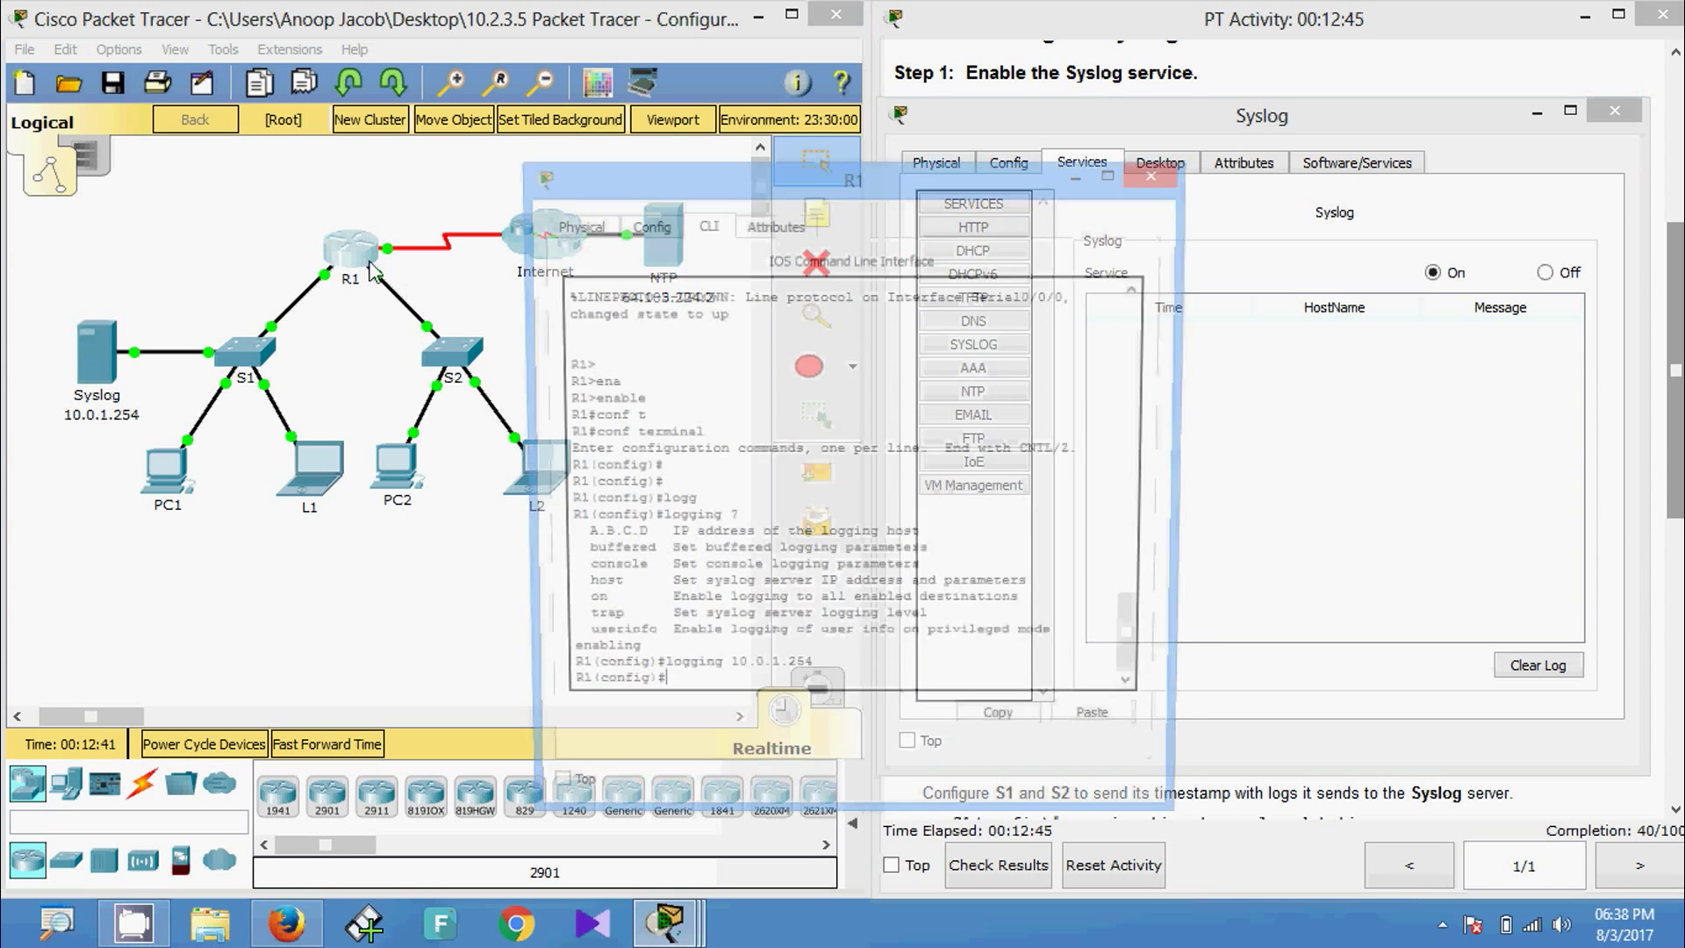
drag(679, 200, 314, 122)
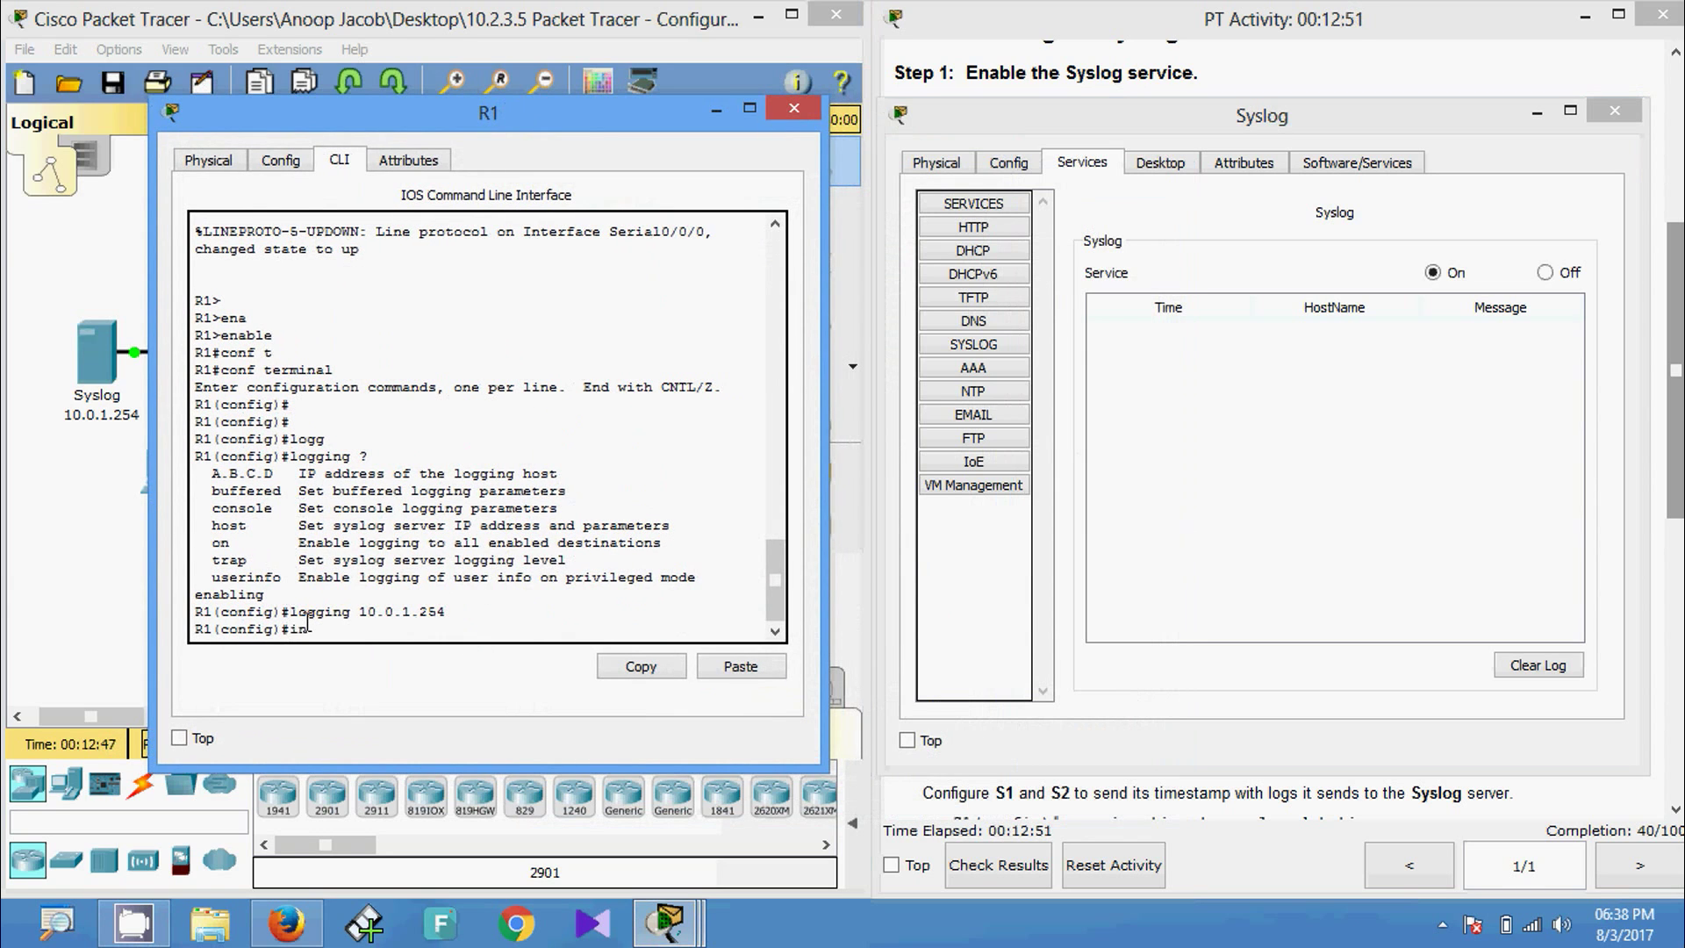
text(terface lo)
key(Tab)
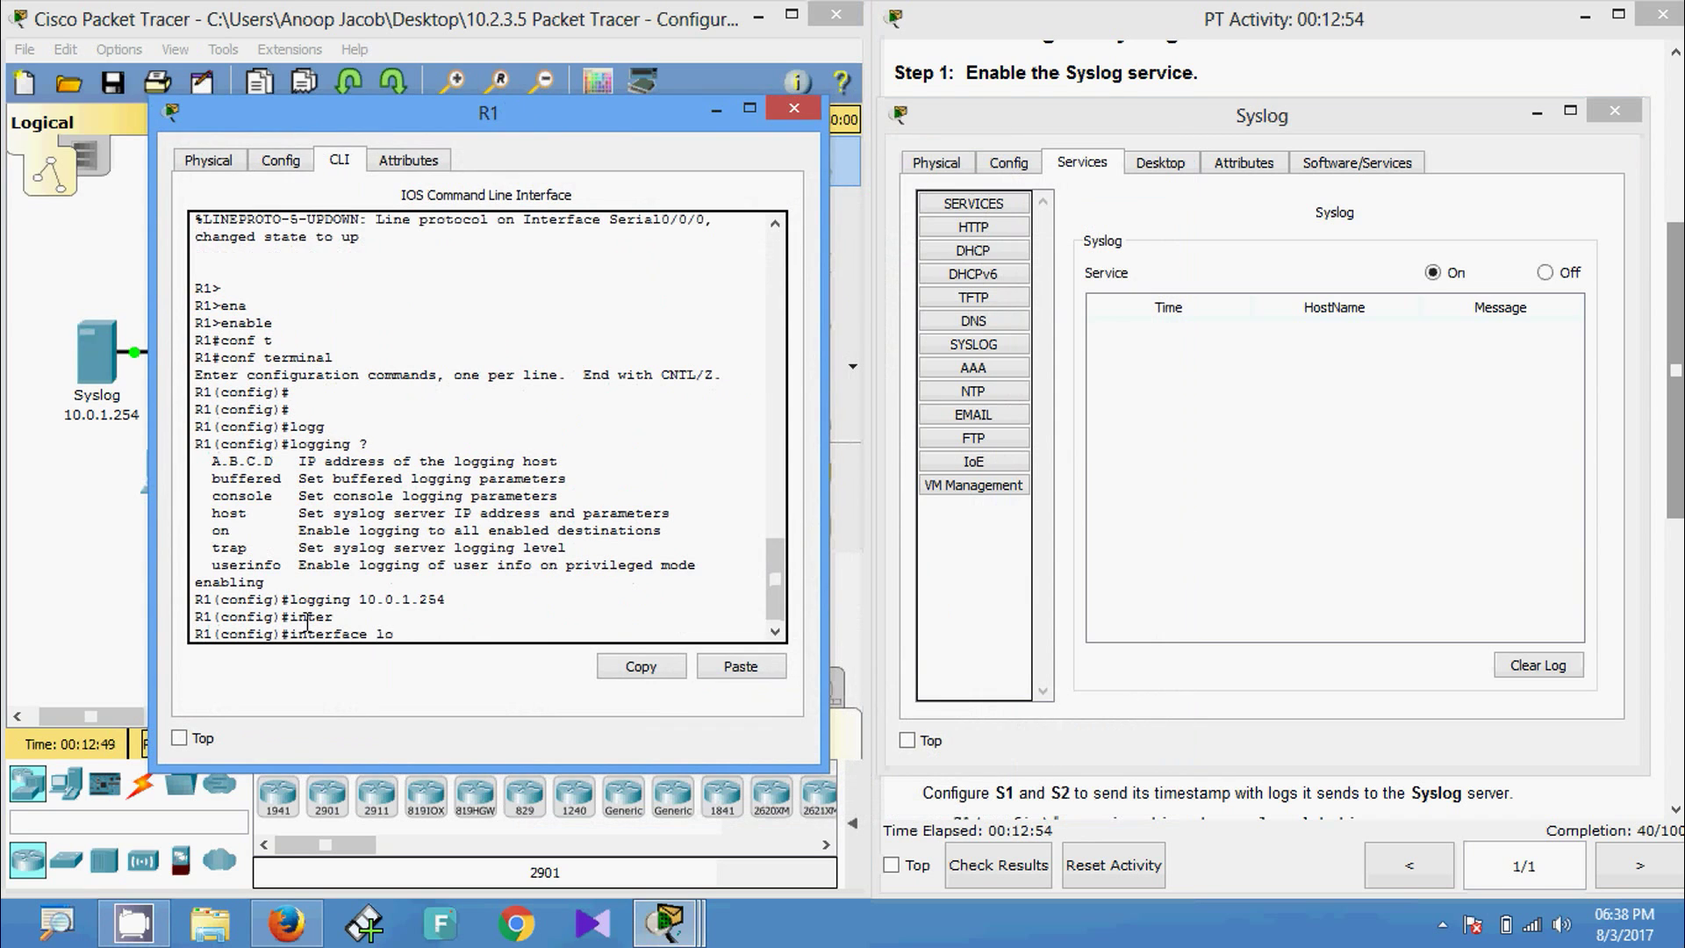
text(lo)
key(Tab)
text(0)
key(Return)
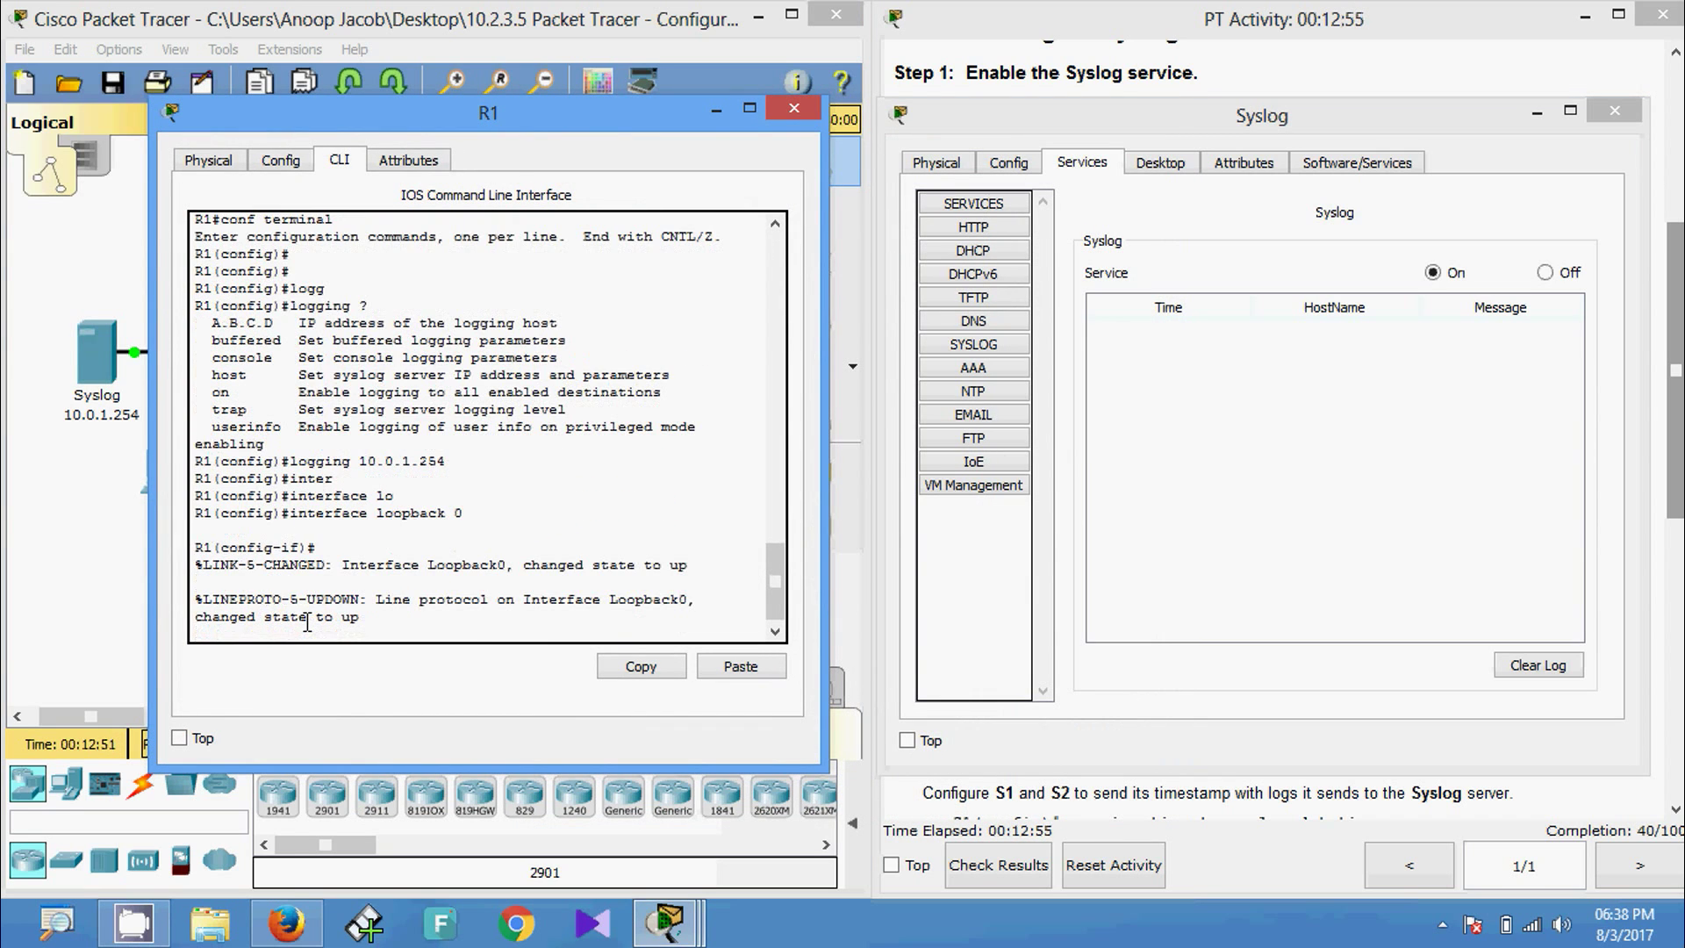
key(Return)
key(Return)
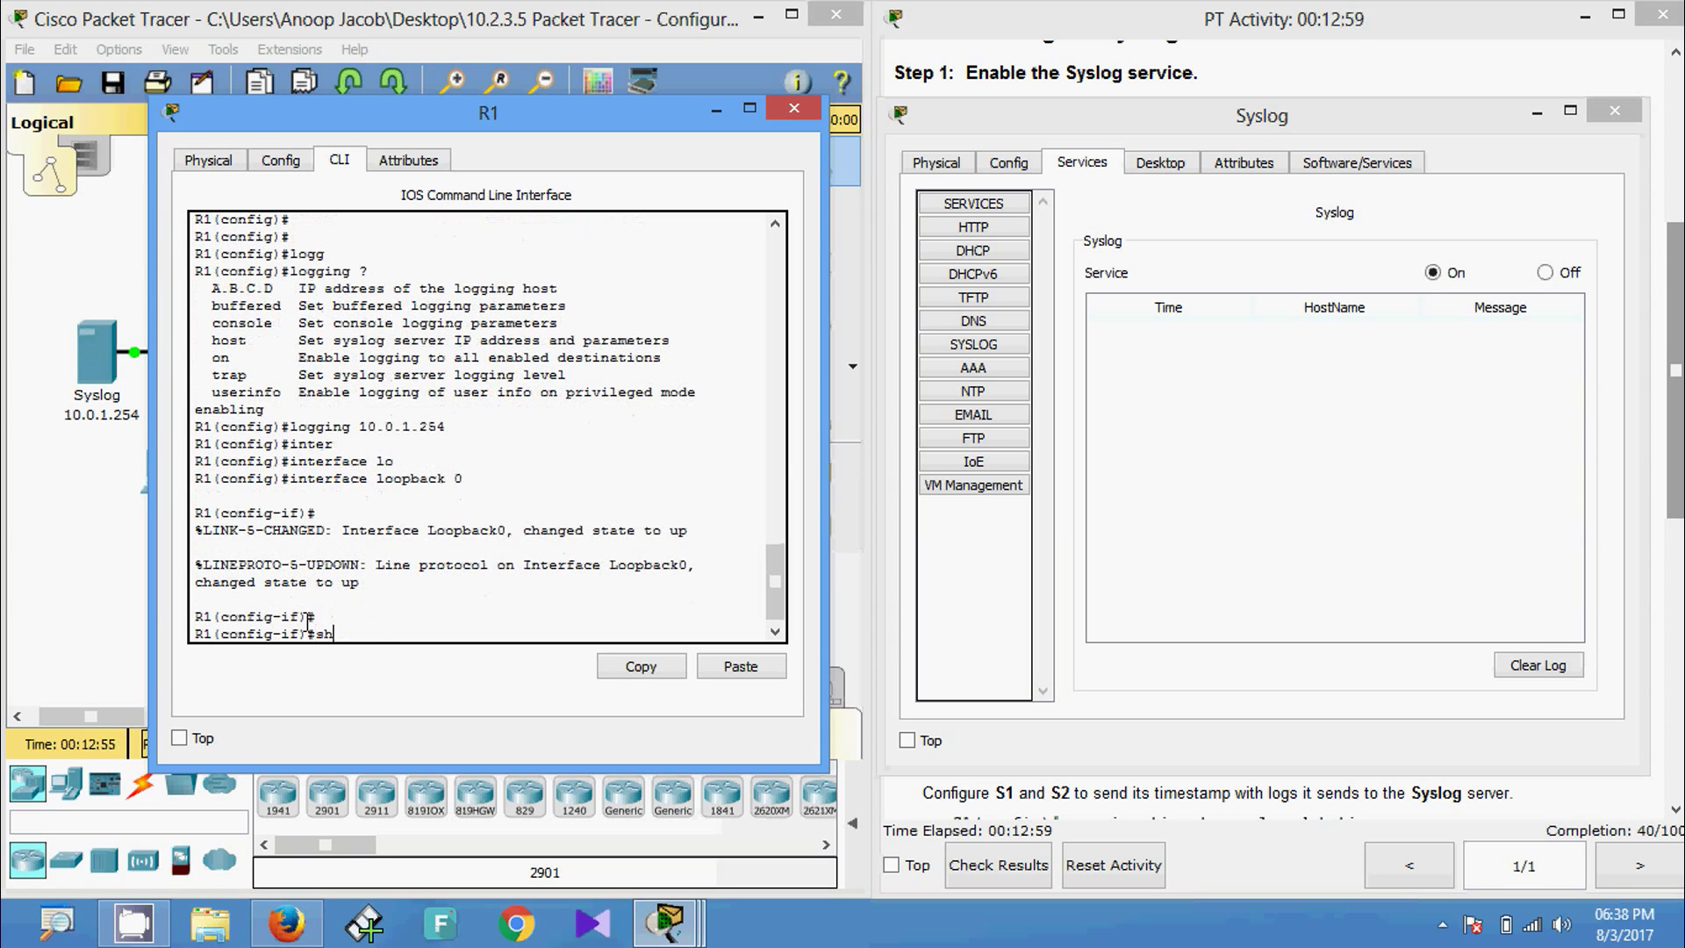
Step: Disable R1's Loopback 0 interface with the shutdown command
text(shut)
key(Tab)
key(Return)
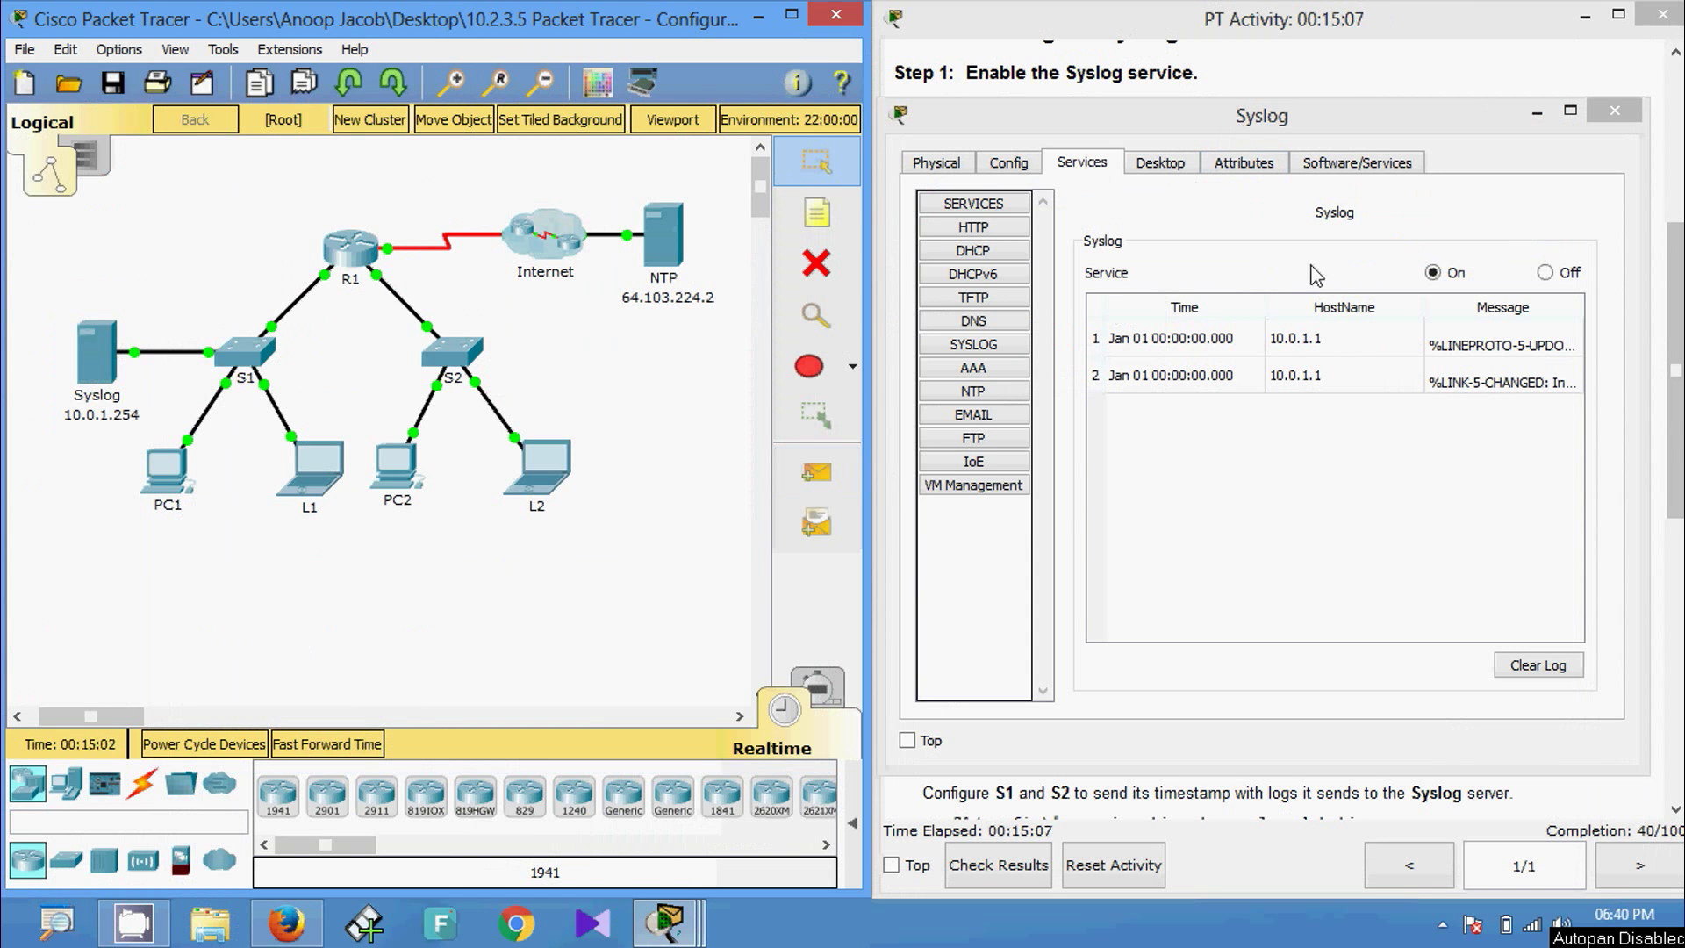
Step: Resize PC1's window to fit beside the Syslog log, power off PC1, and close its window
click(183, 488)
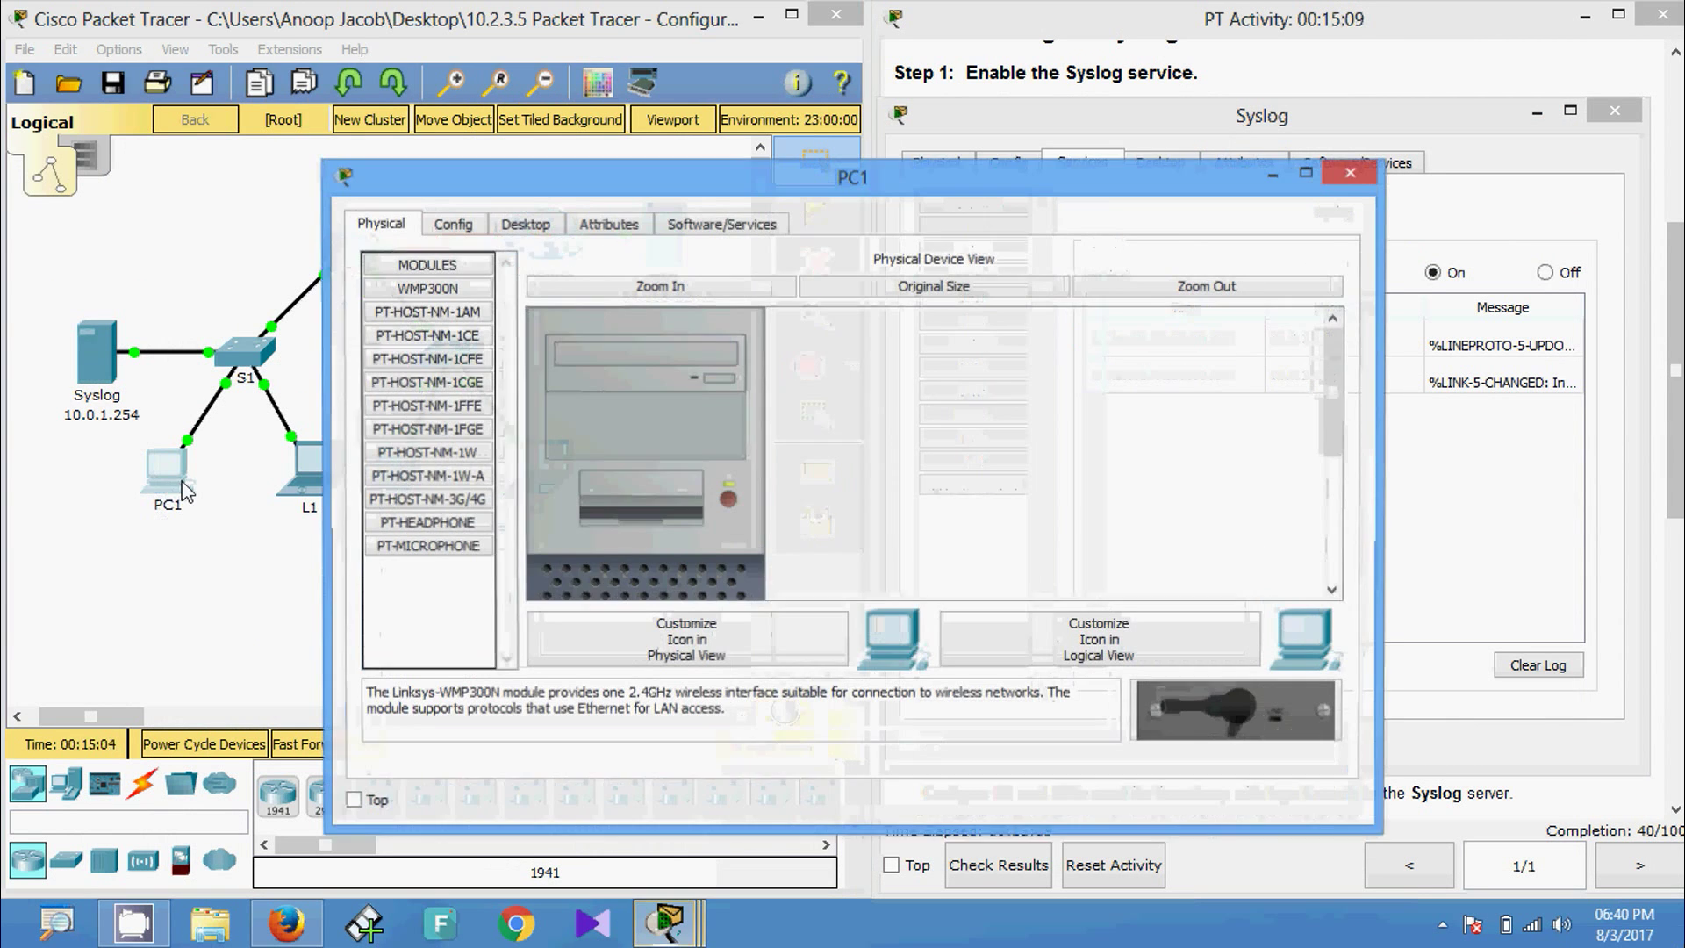
drag(577, 188, 353, 166)
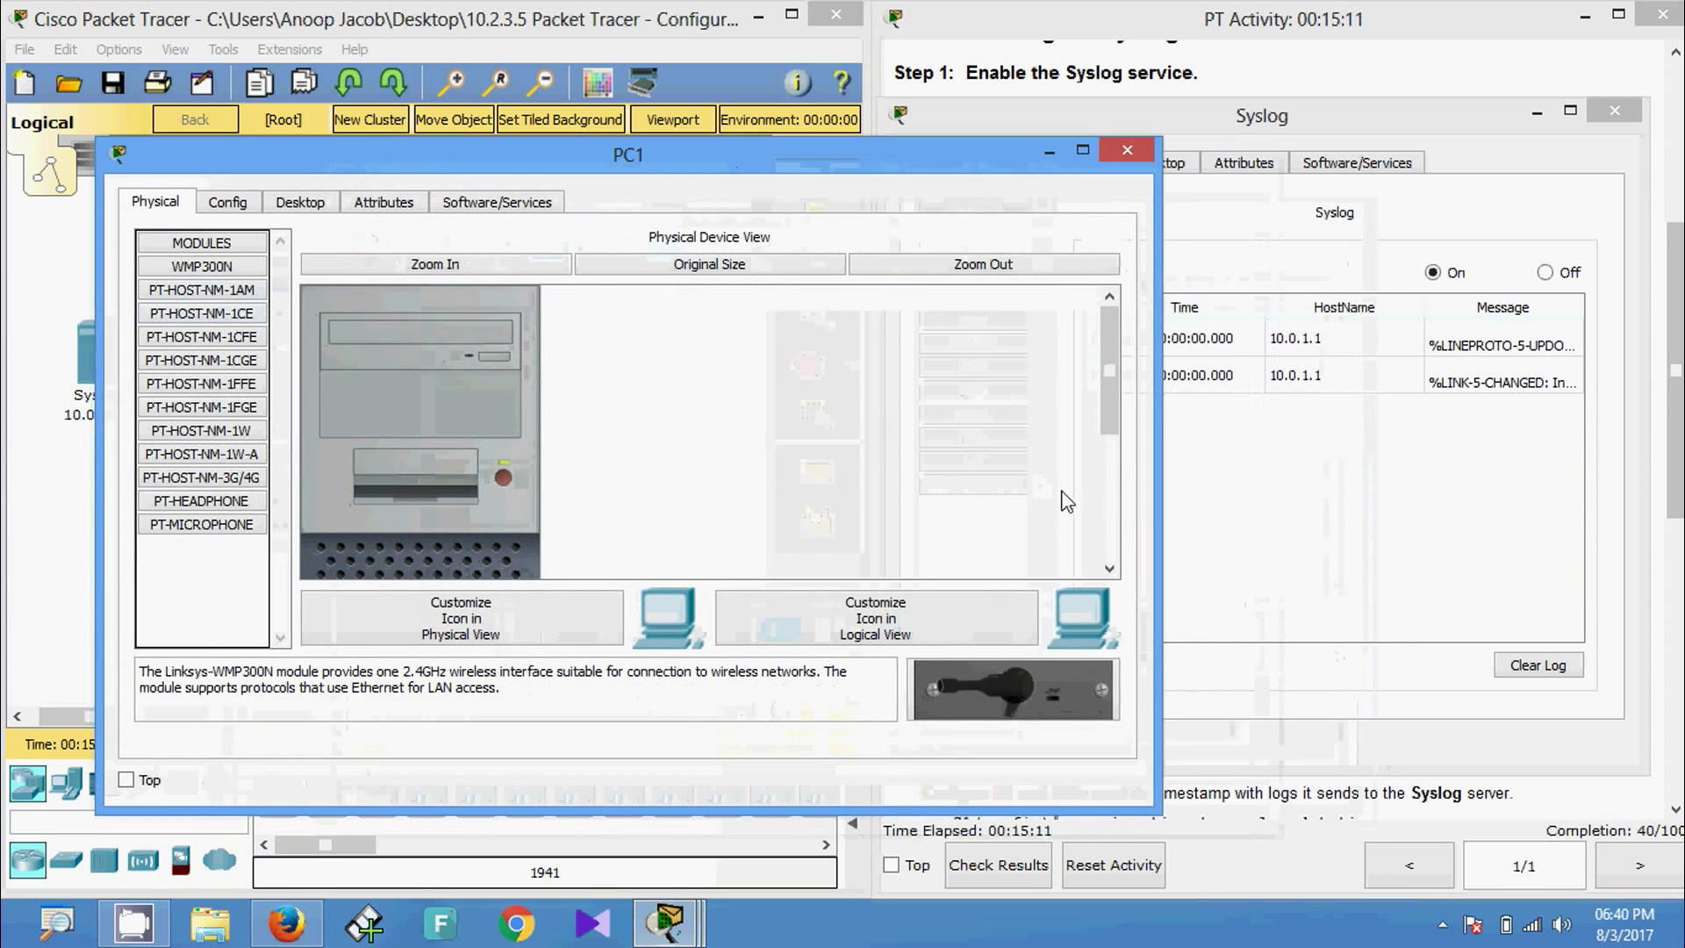
click(1163, 512)
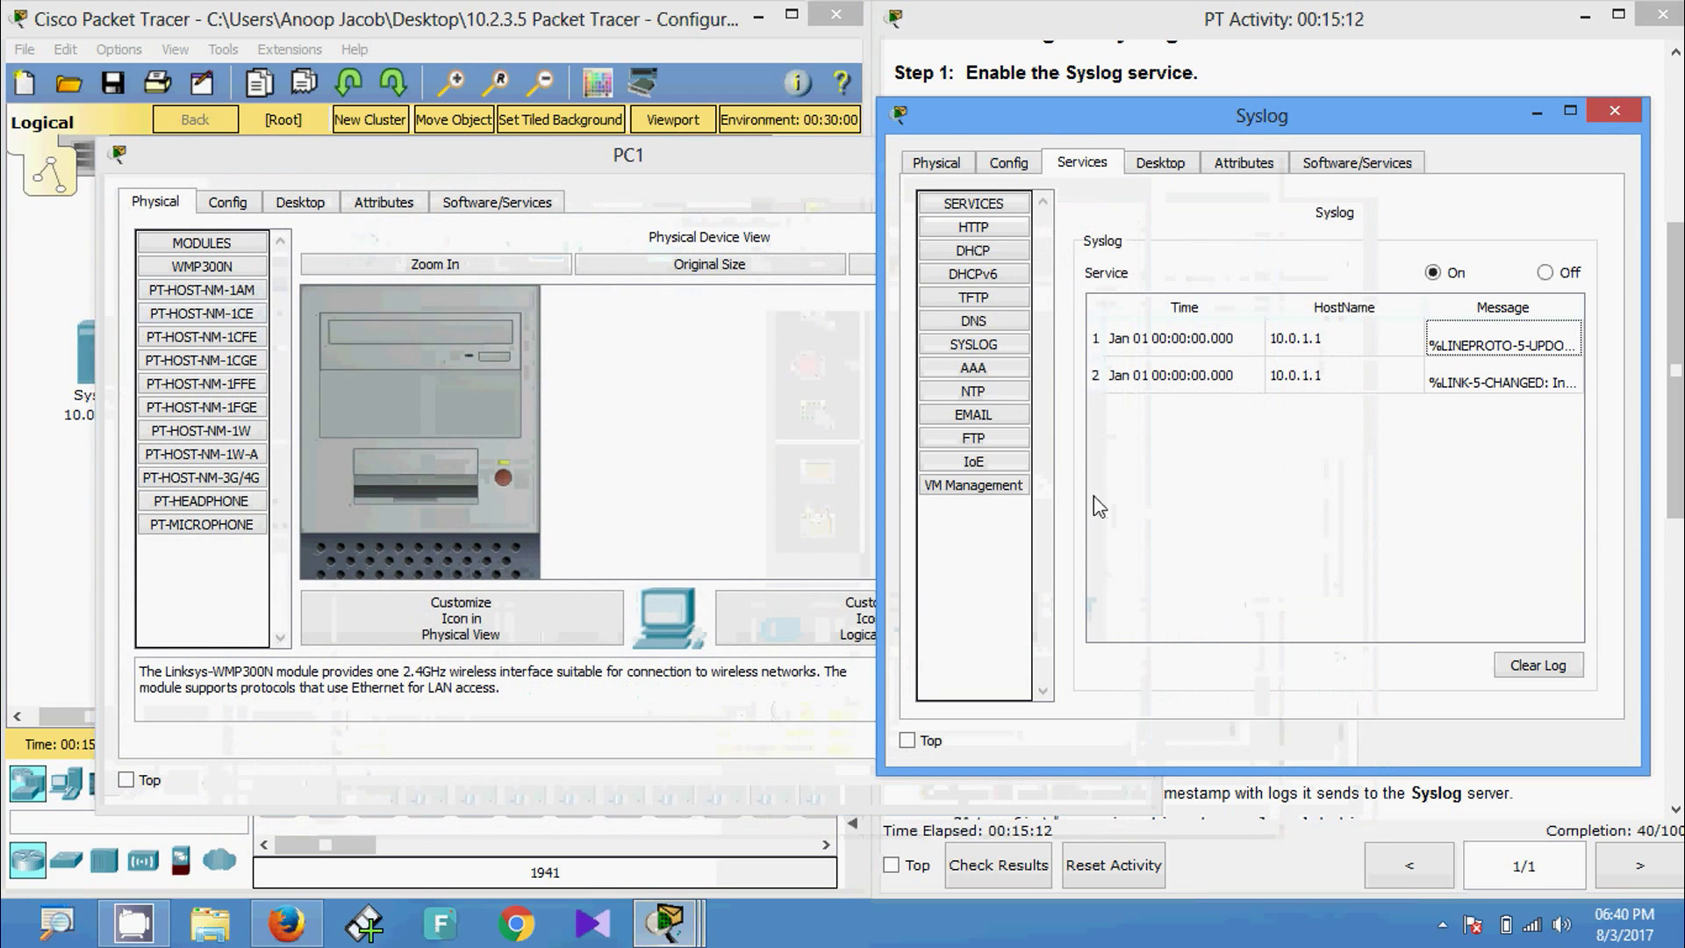
click(555, 168)
drag(1153, 408, 812, 474)
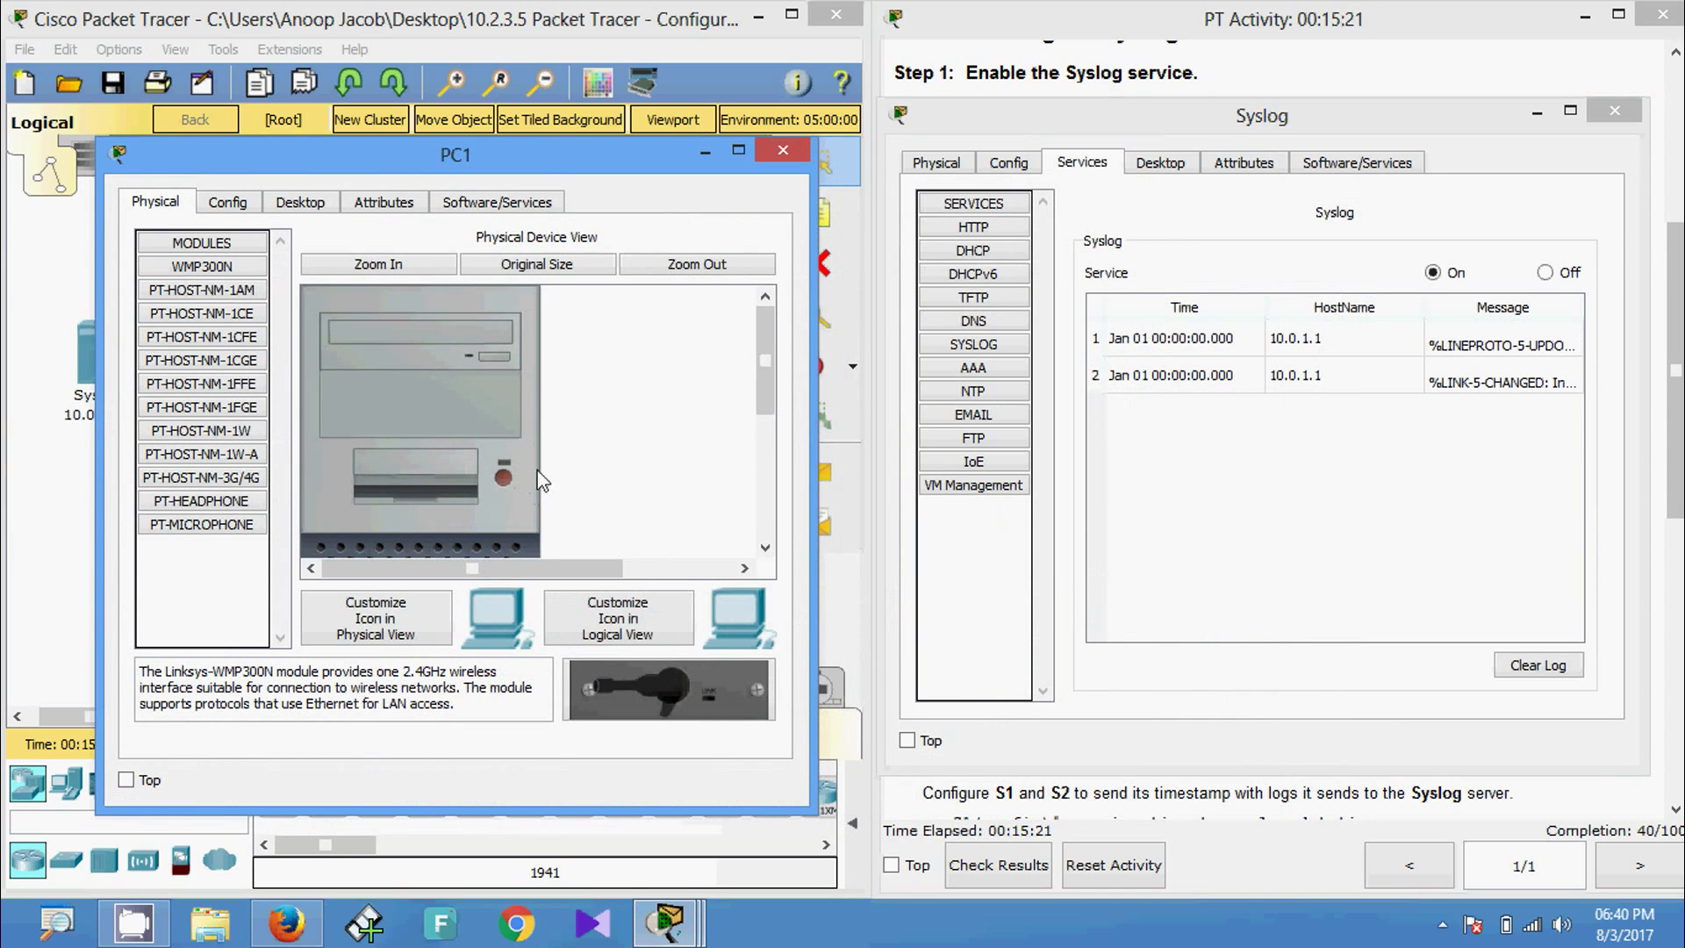
click(785, 153)
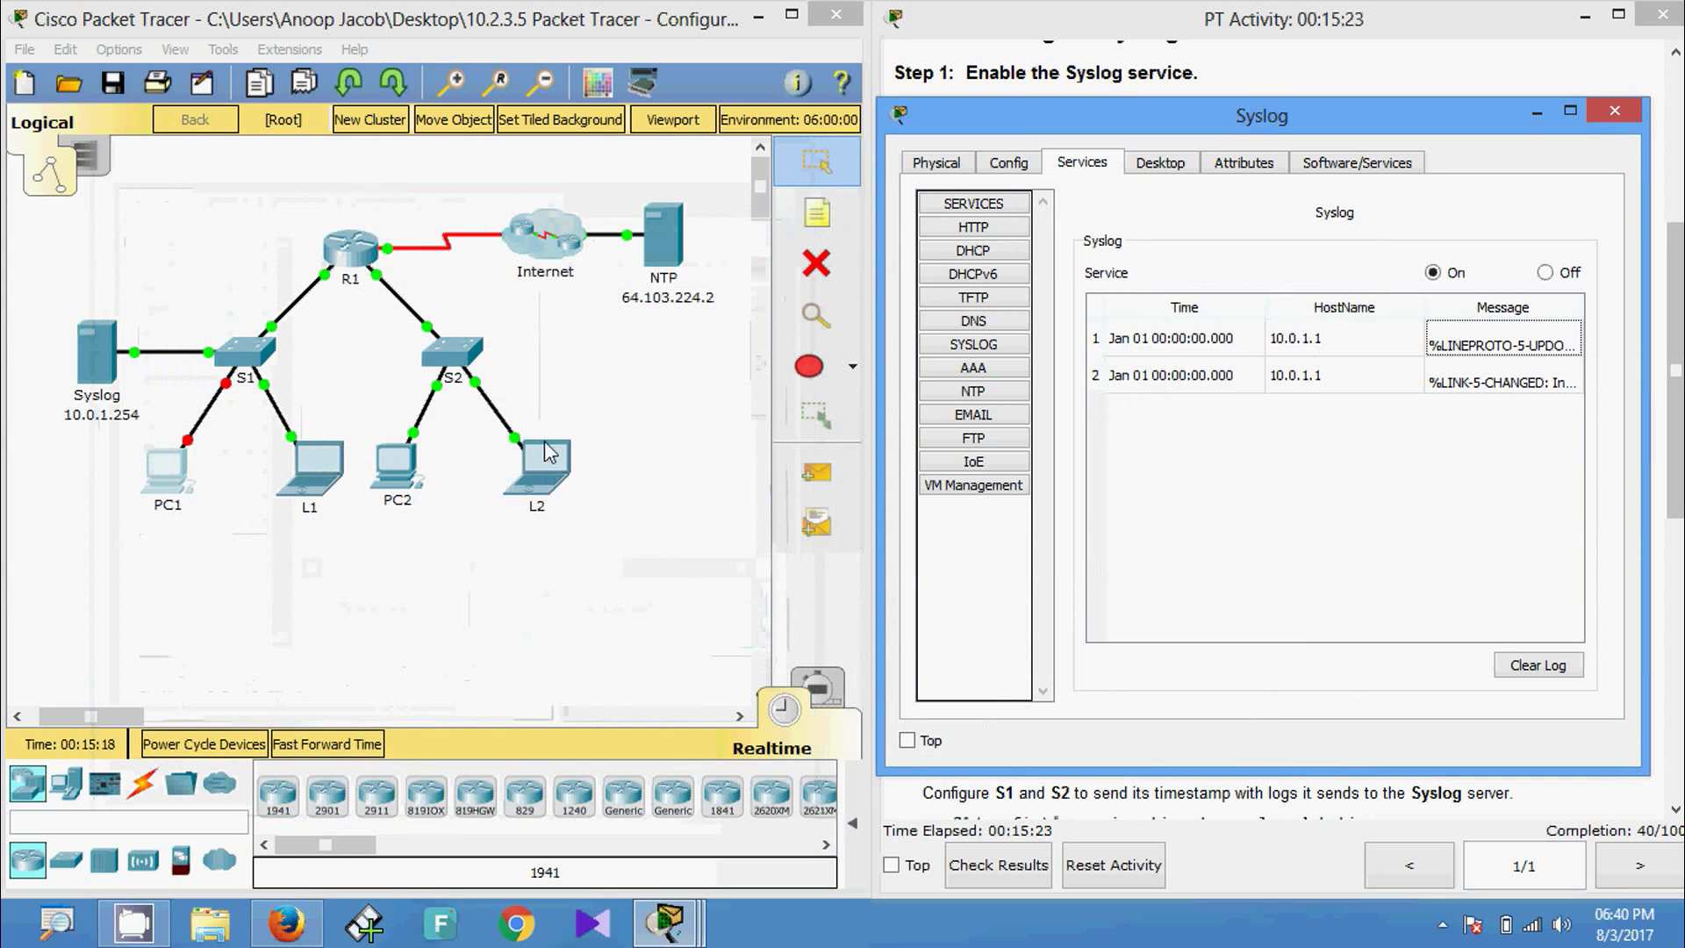
Step: Narrow PC2's window beside the Syslog log, power off PC2, and close its window
click(421, 477)
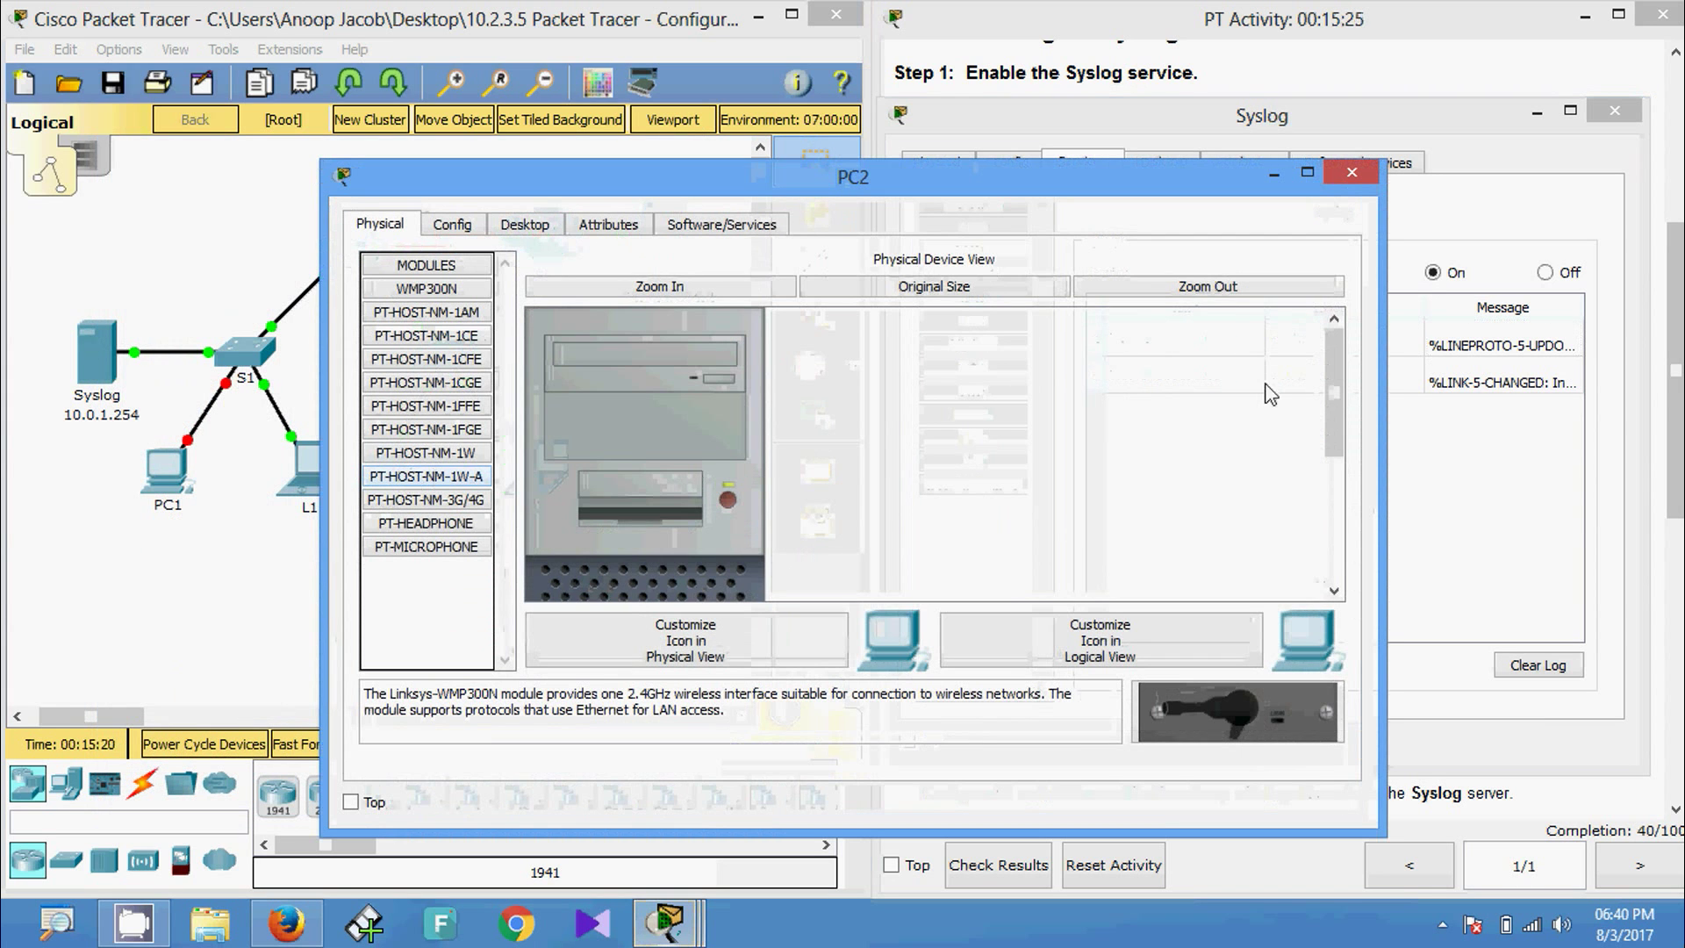
drag(1377, 372, 1074, 386)
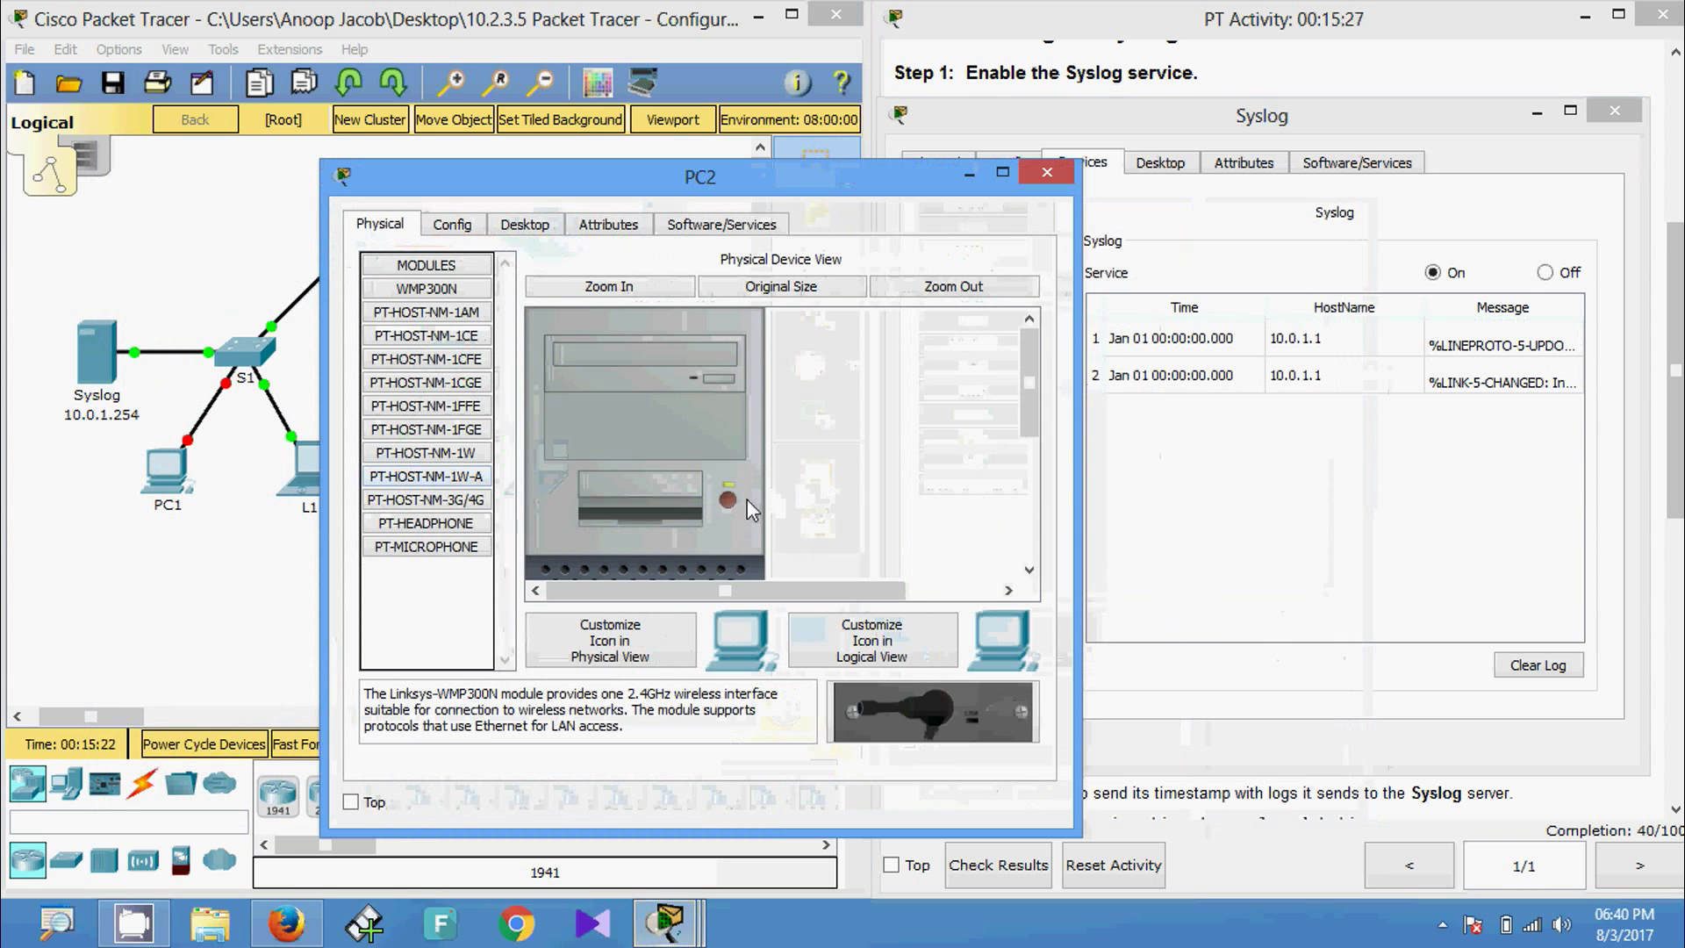
click(1046, 172)
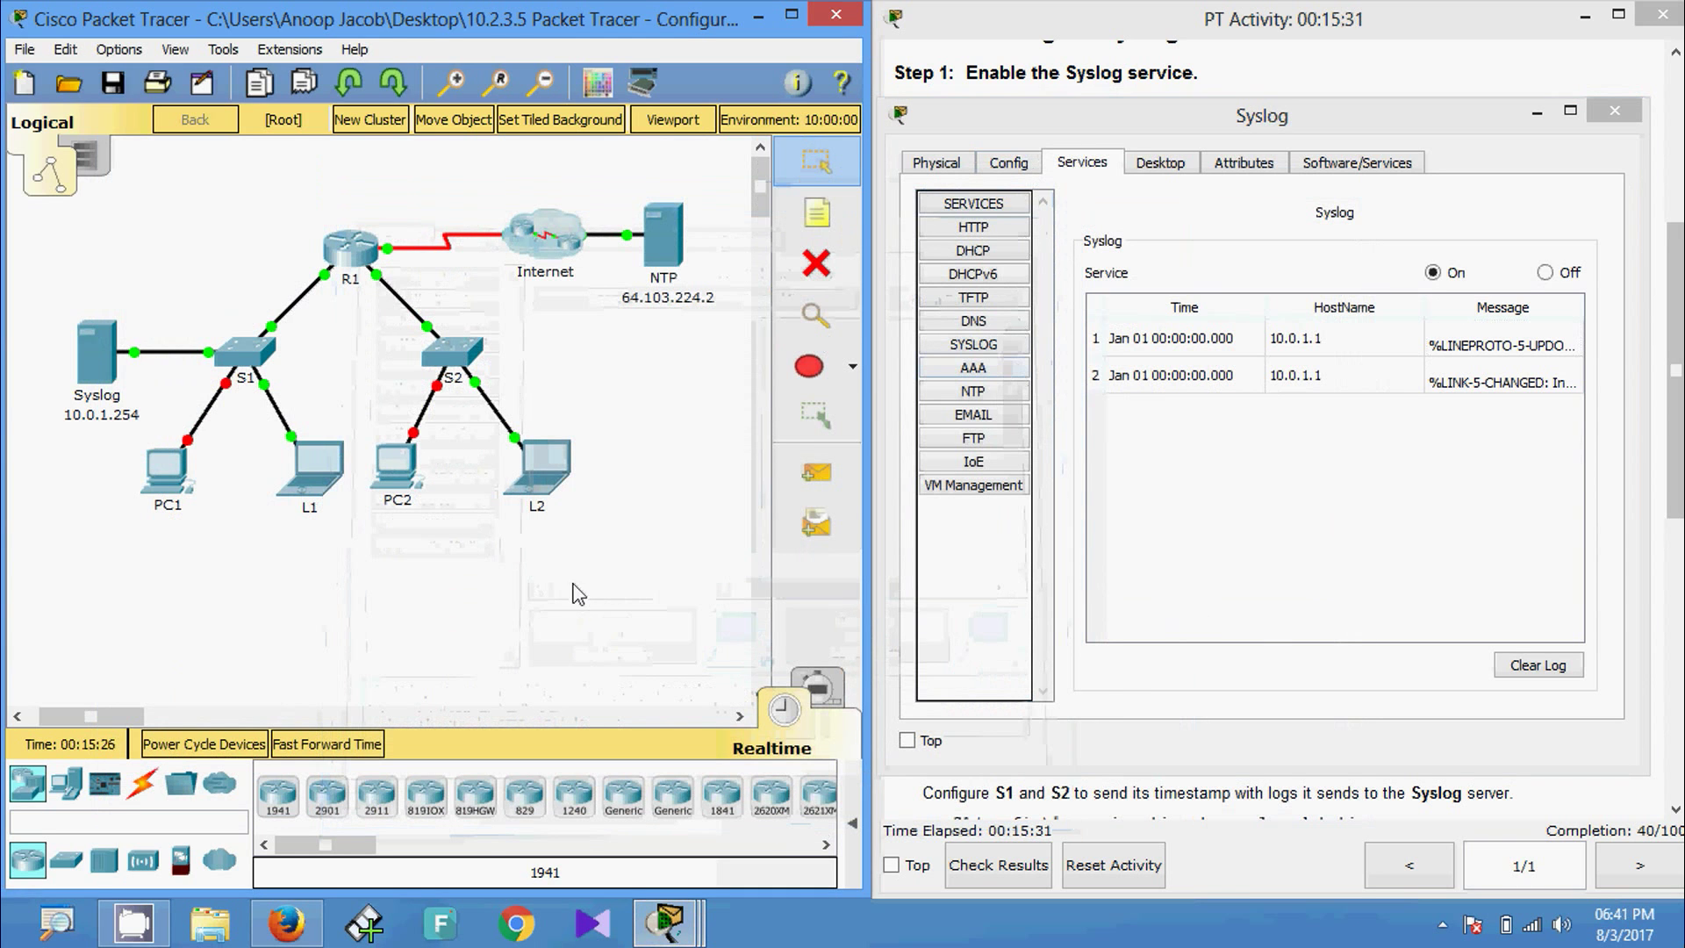
Step: Power PC1 back on and close its window
click(166, 473)
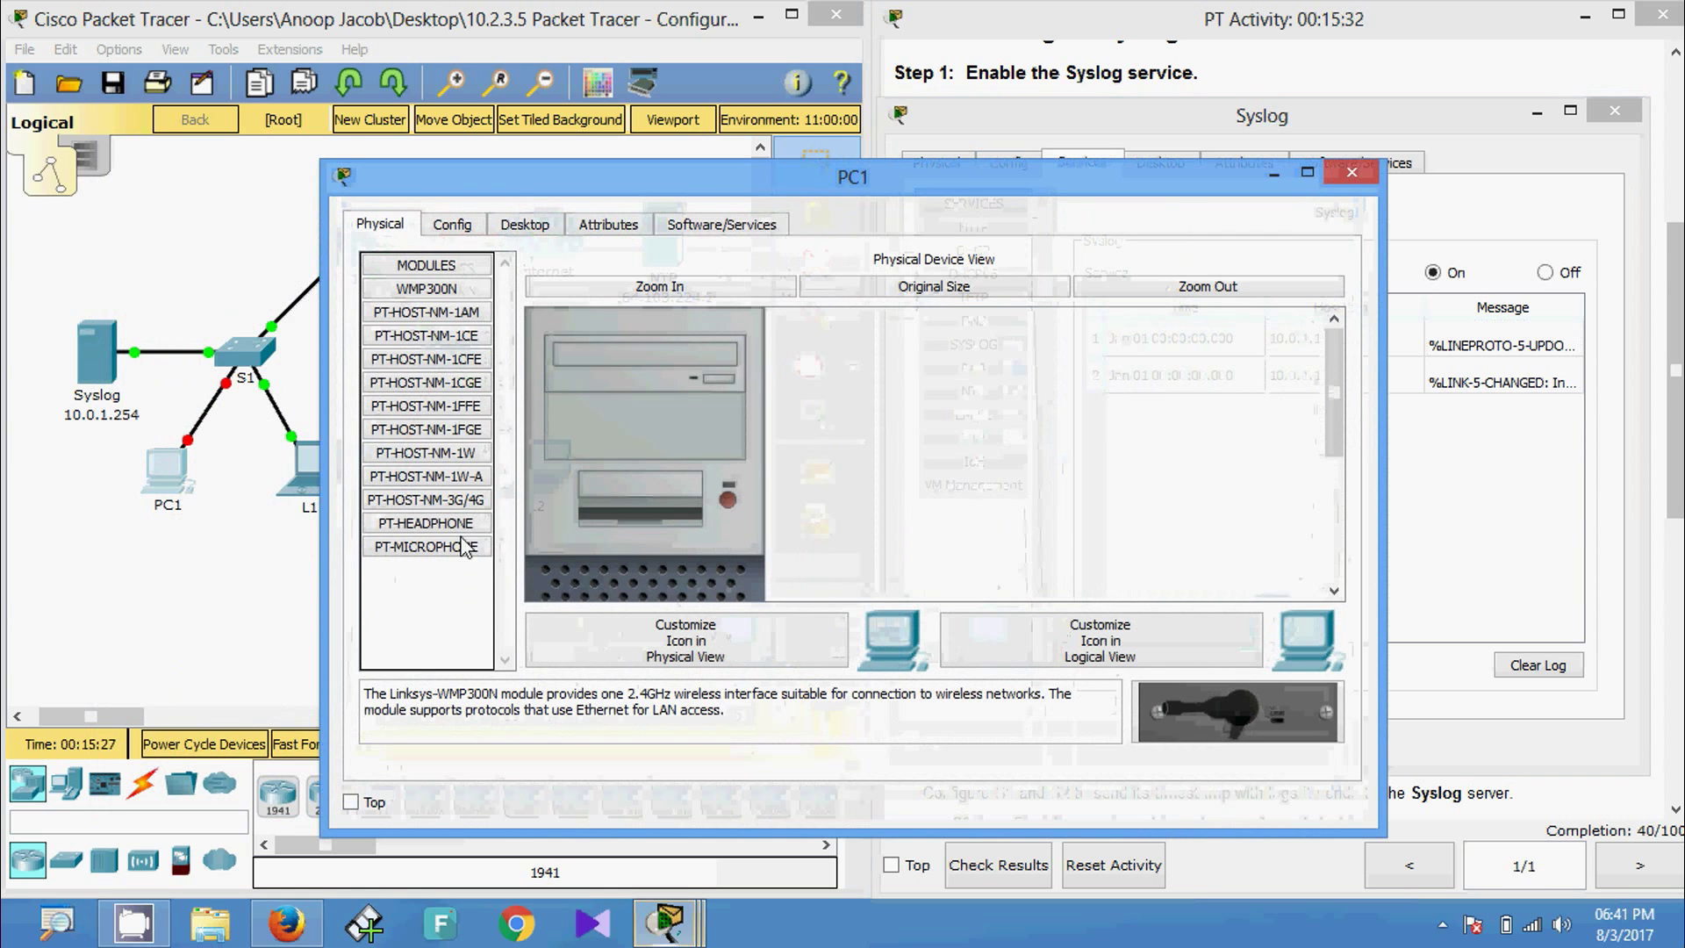
click(729, 502)
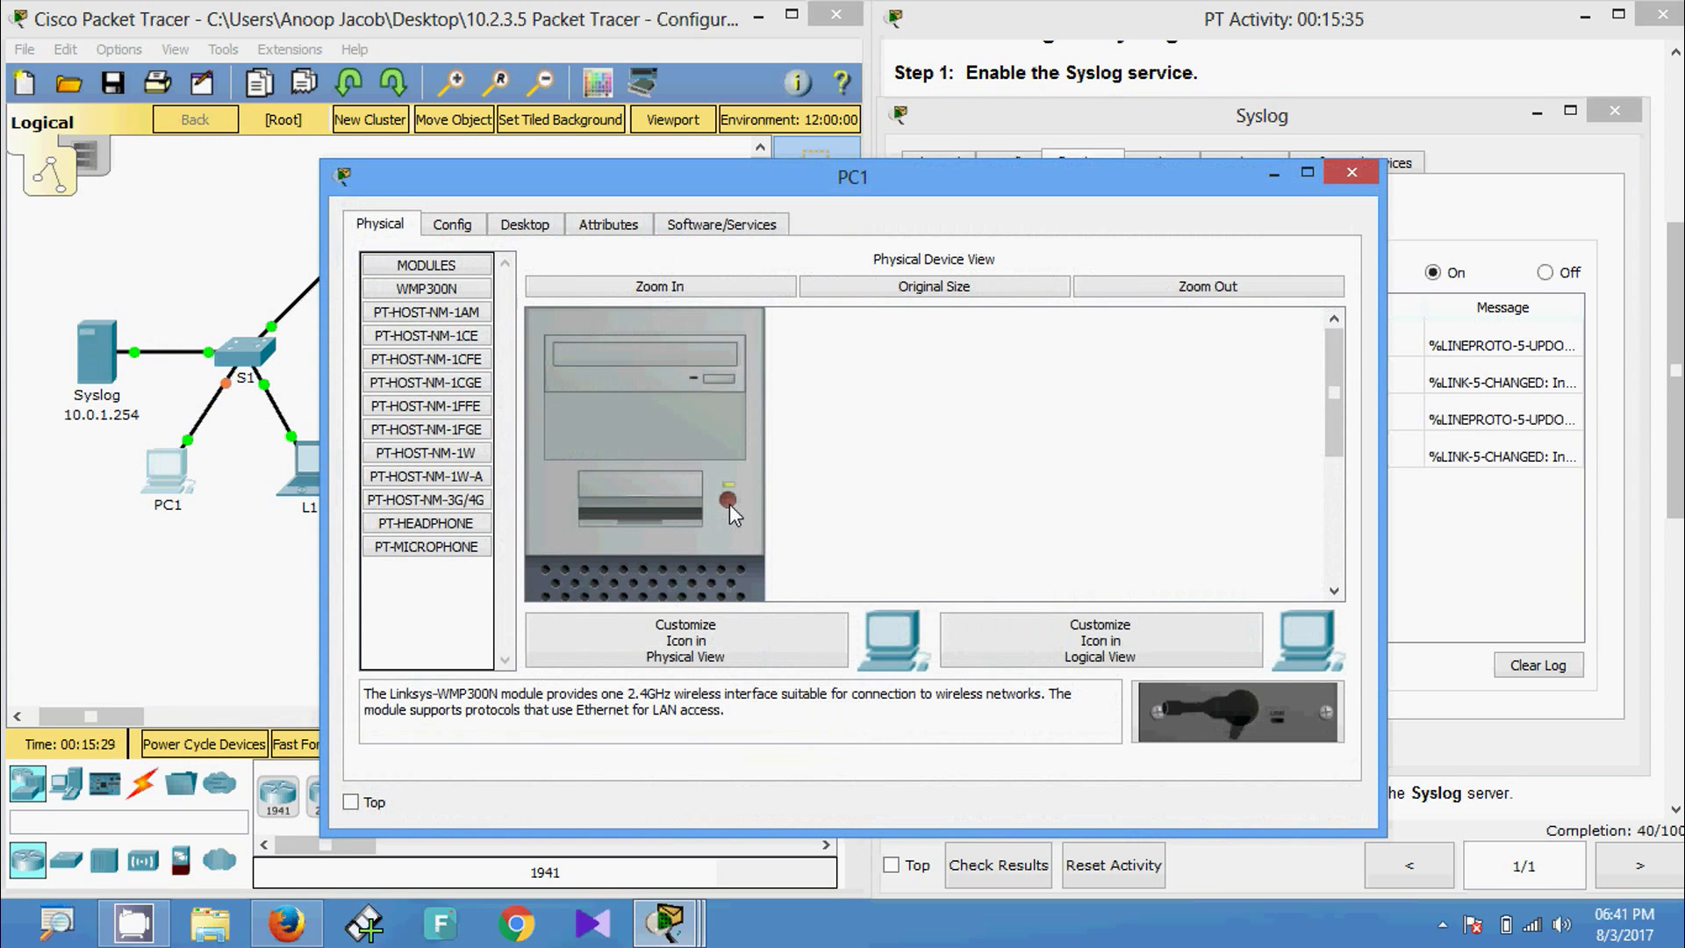
click(1346, 180)
Step: Power PC2 back on and close its window
click(403, 473)
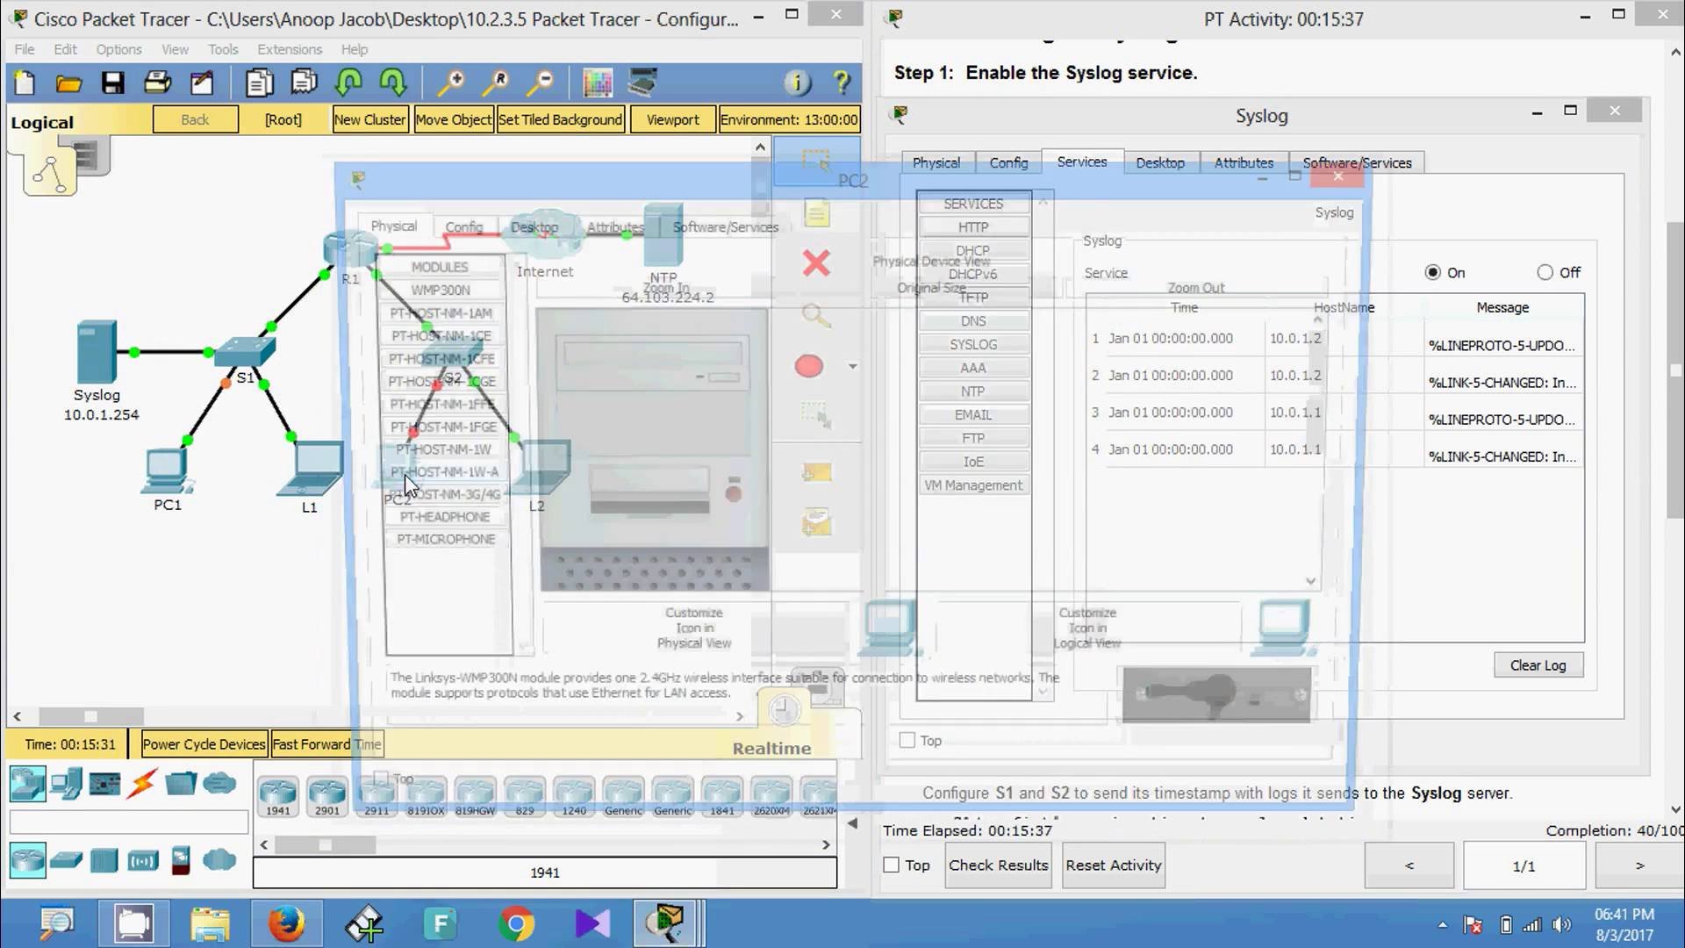
click(728, 501)
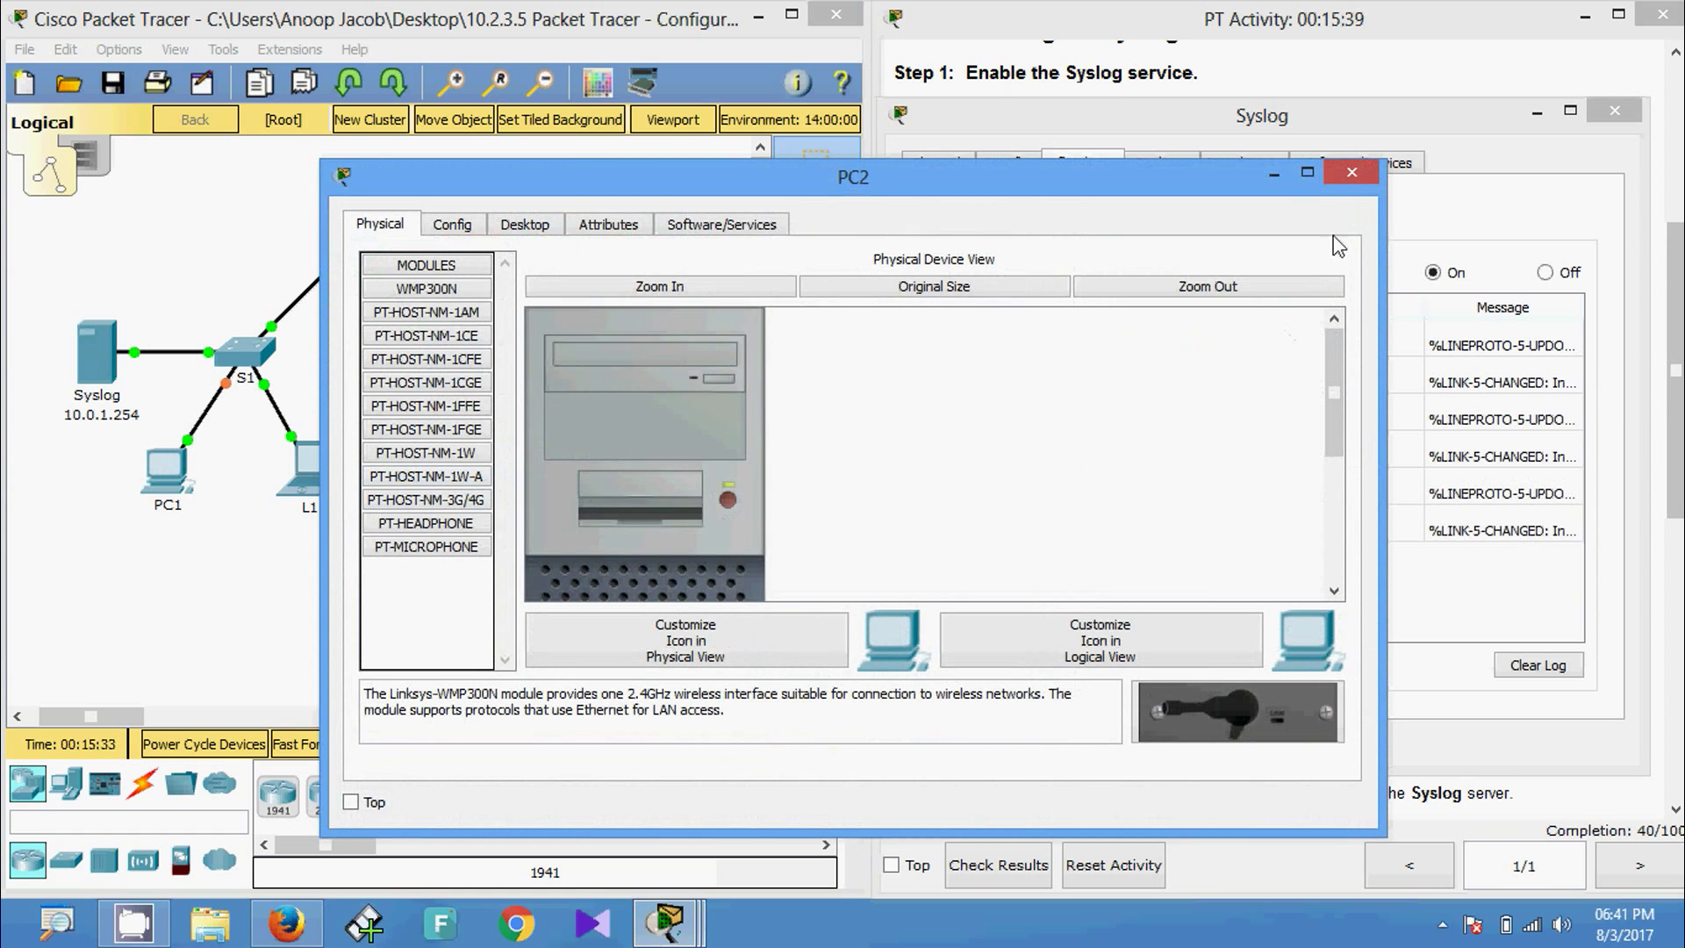
click(1349, 177)
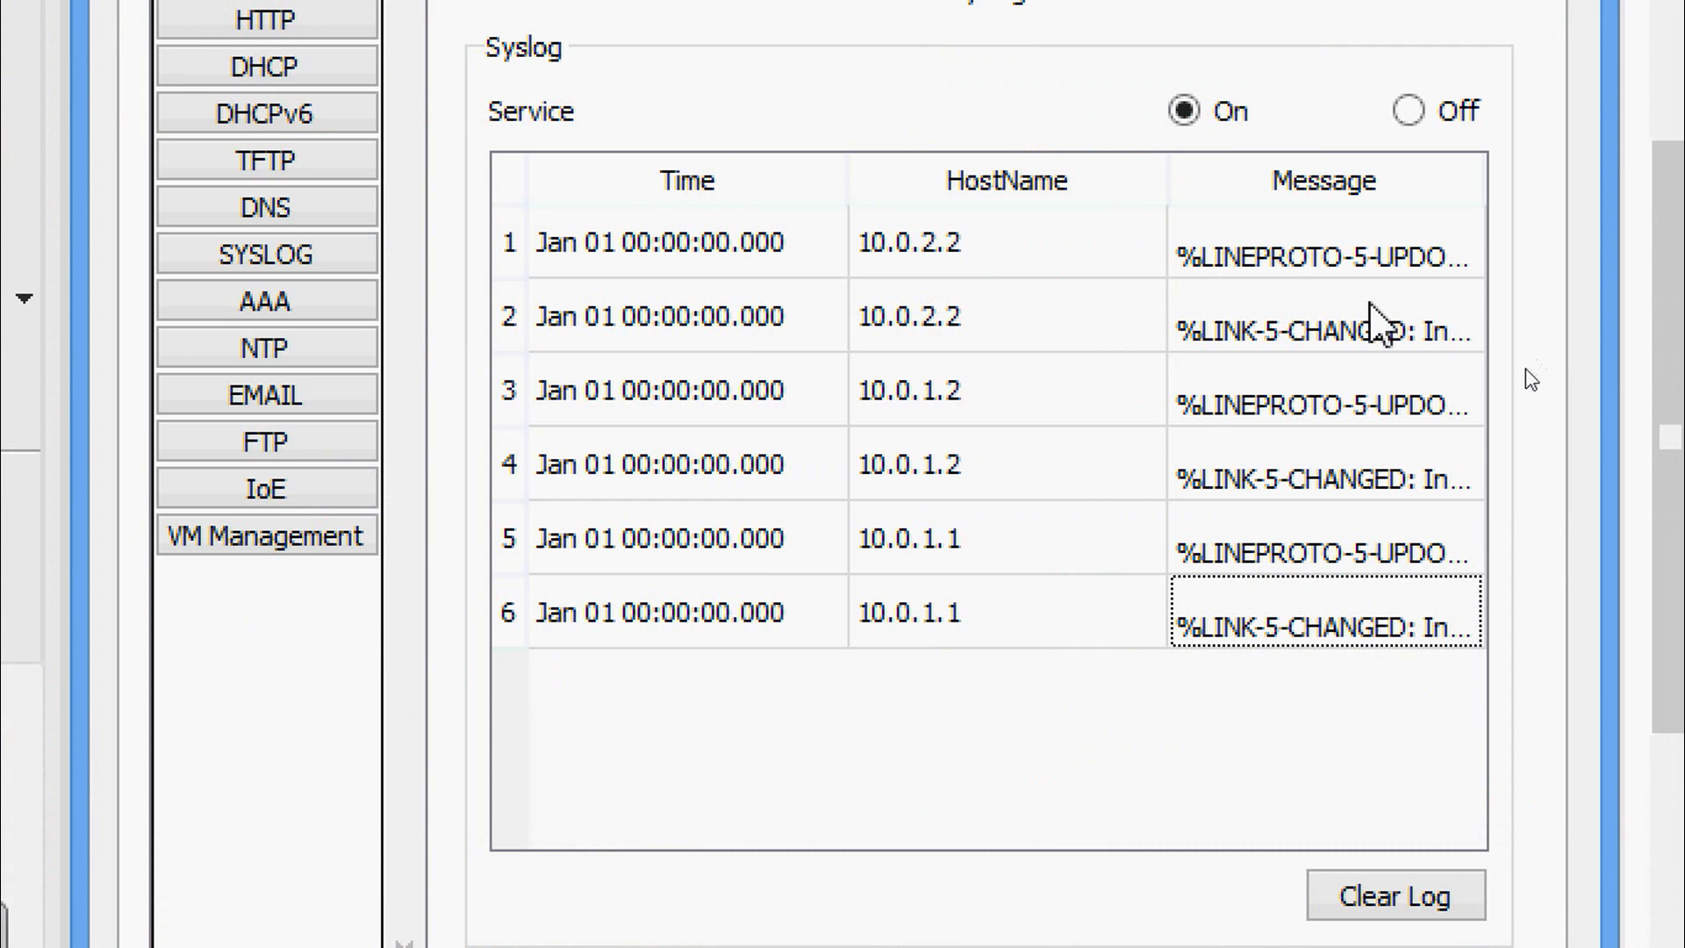
Step: Examine the full message text of the recorded Syslog events to see which interface state changes were logged
double_click(1351, 253)
click(1410, 247)
drag(1359, 250, 1493, 255)
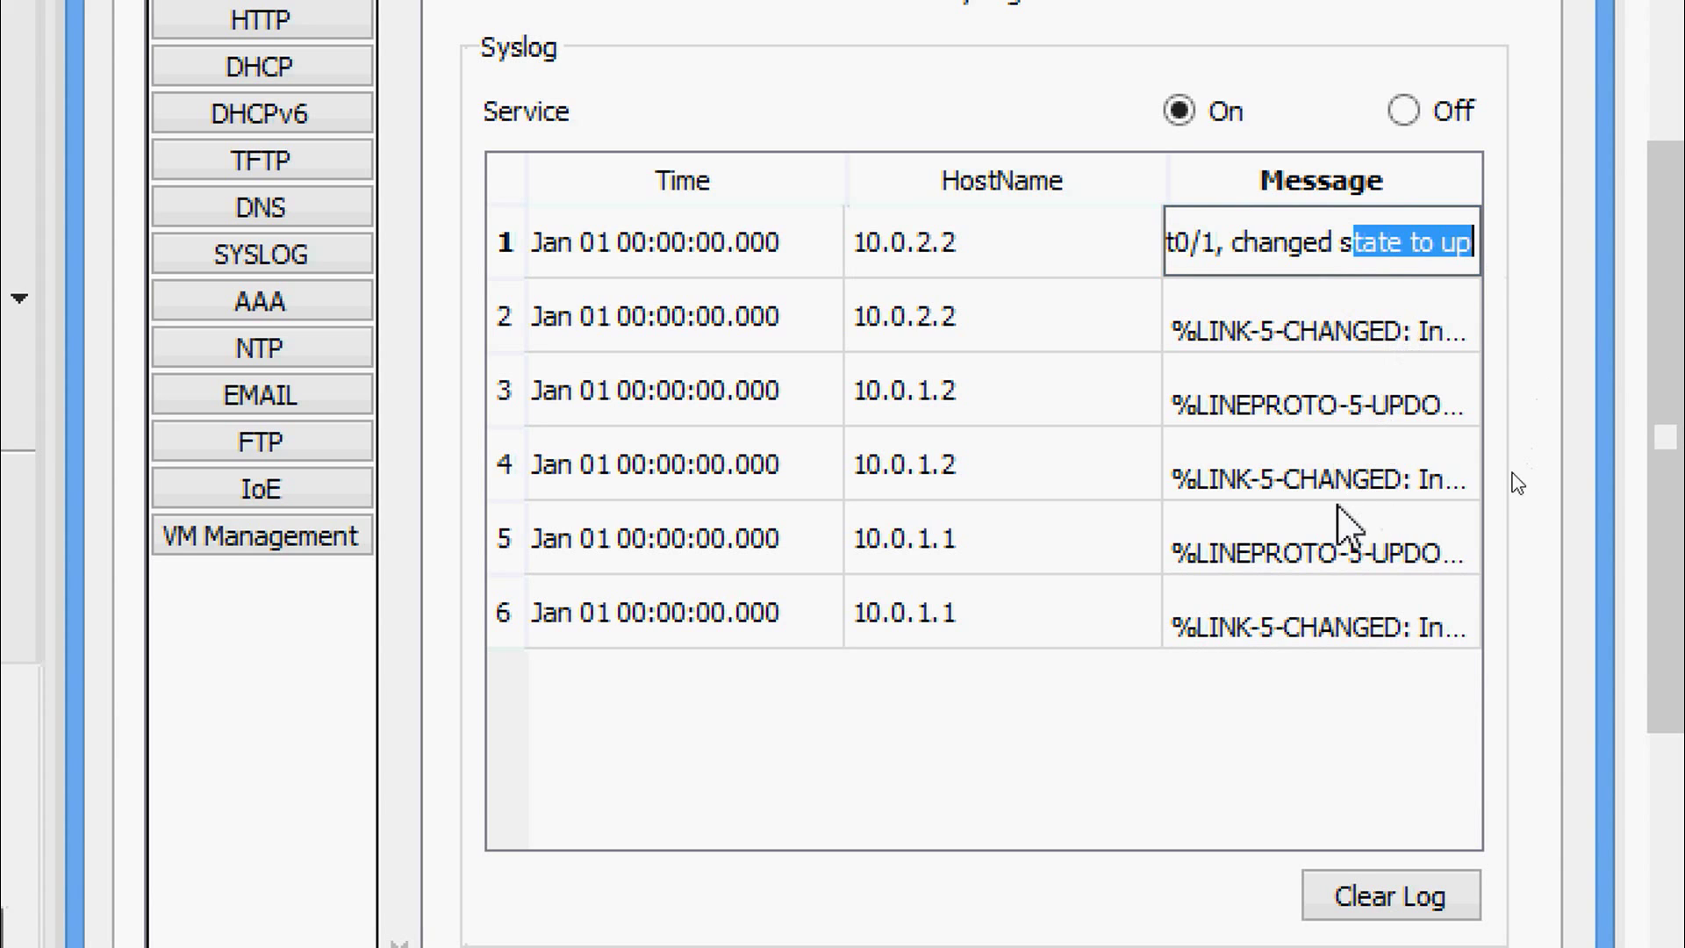
click(1342, 549)
double_click(1342, 549)
click(1248, 549)
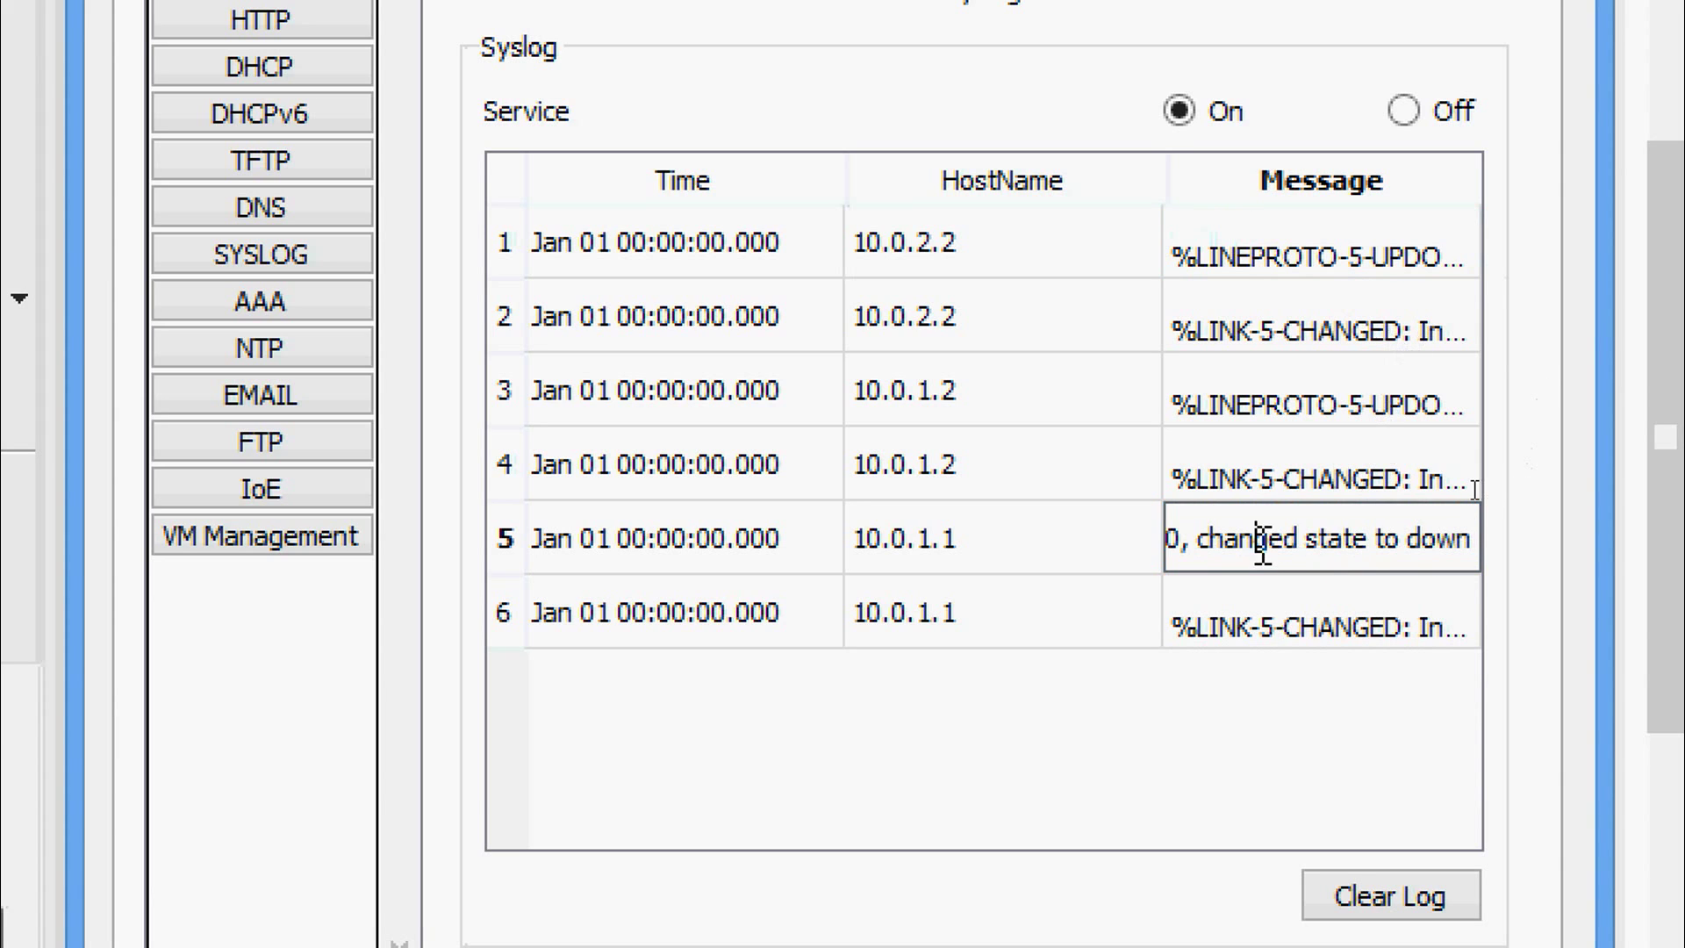
drag(1248, 549, 1460, 544)
click(1365, 637)
double_click(1365, 636)
drag(1303, 634, 1474, 634)
double_click(1382, 491)
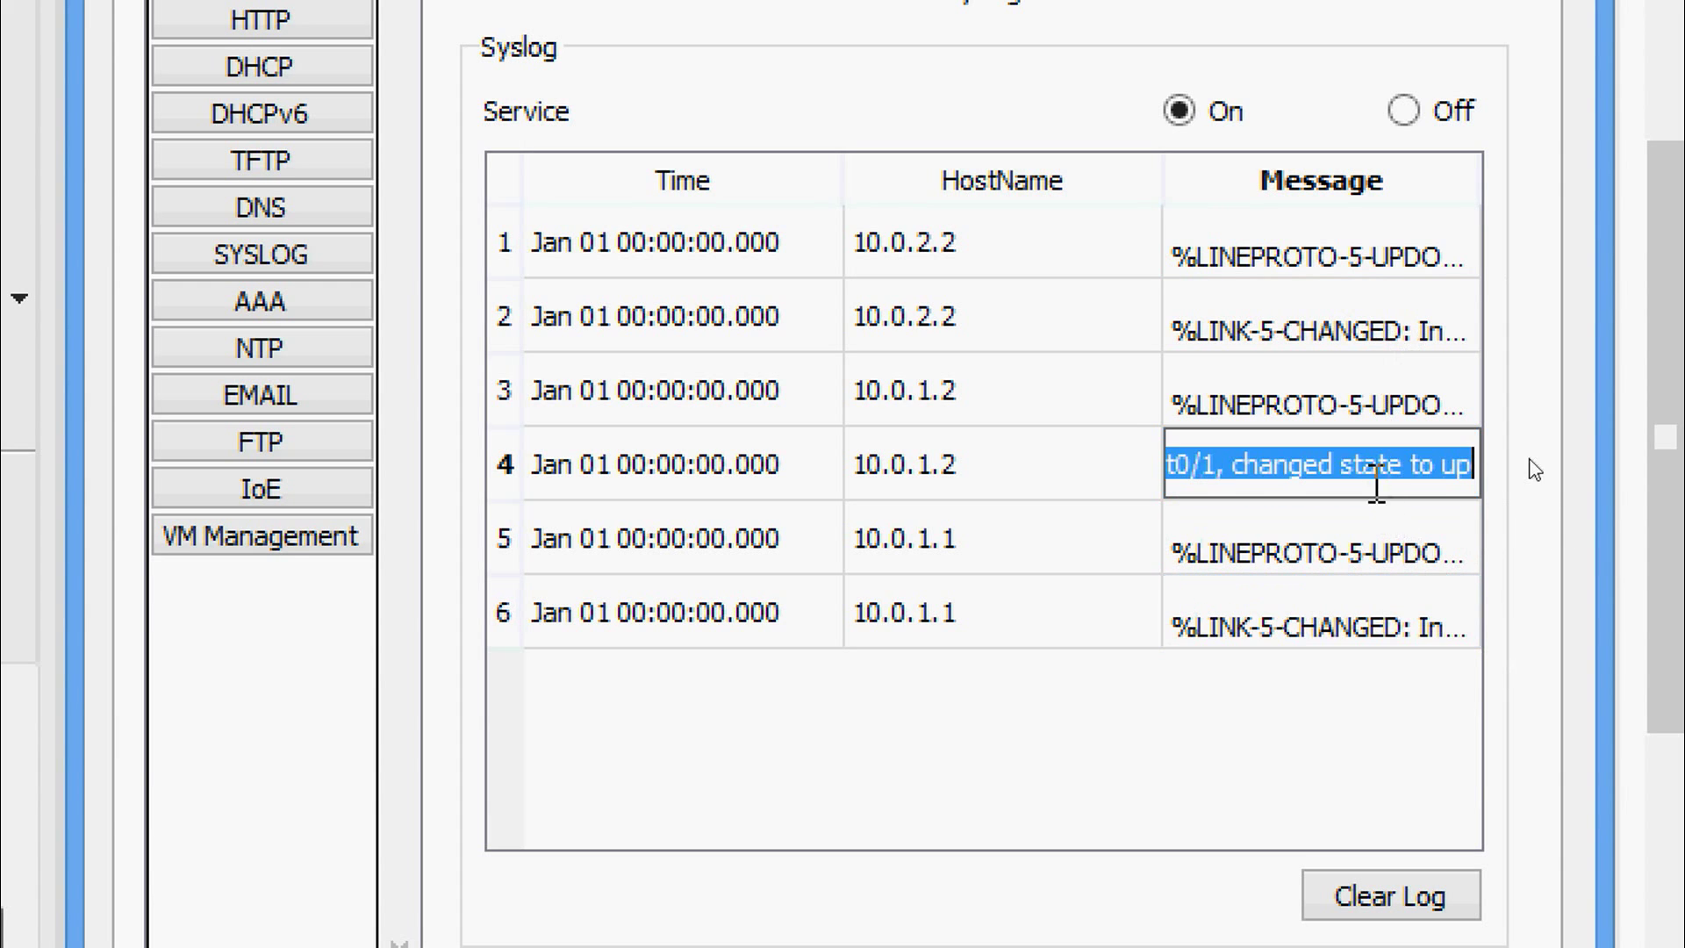
drag(1337, 469, 1445, 488)
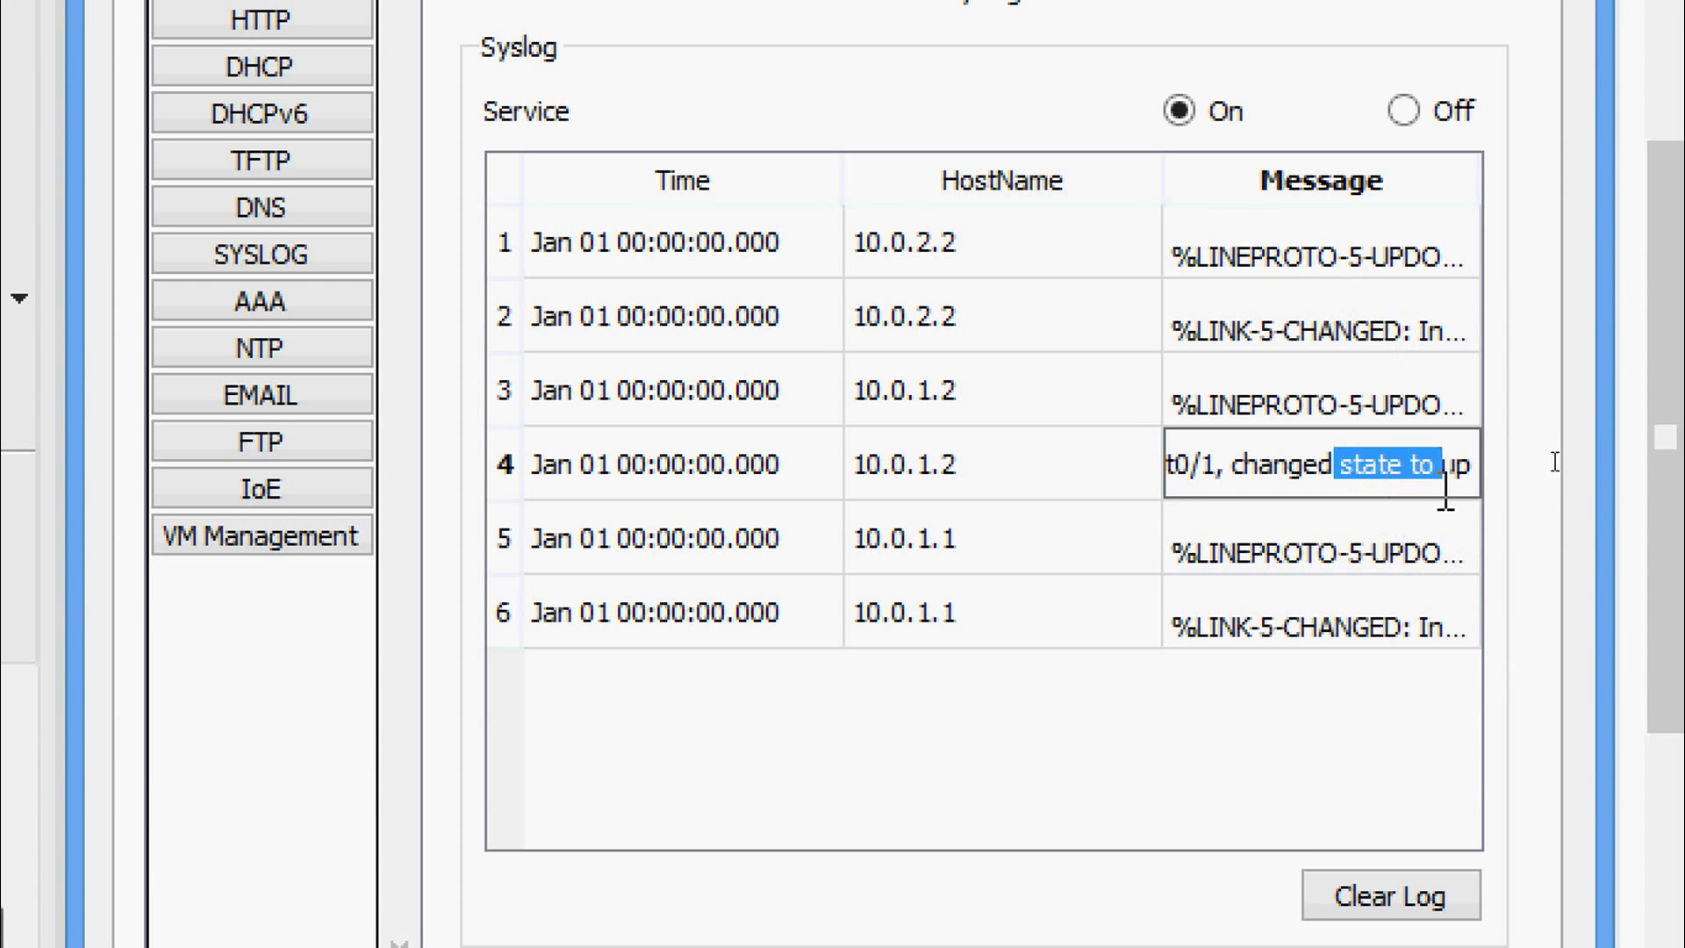
double_click(1390, 399)
drag(1304, 392, 1370, 390)
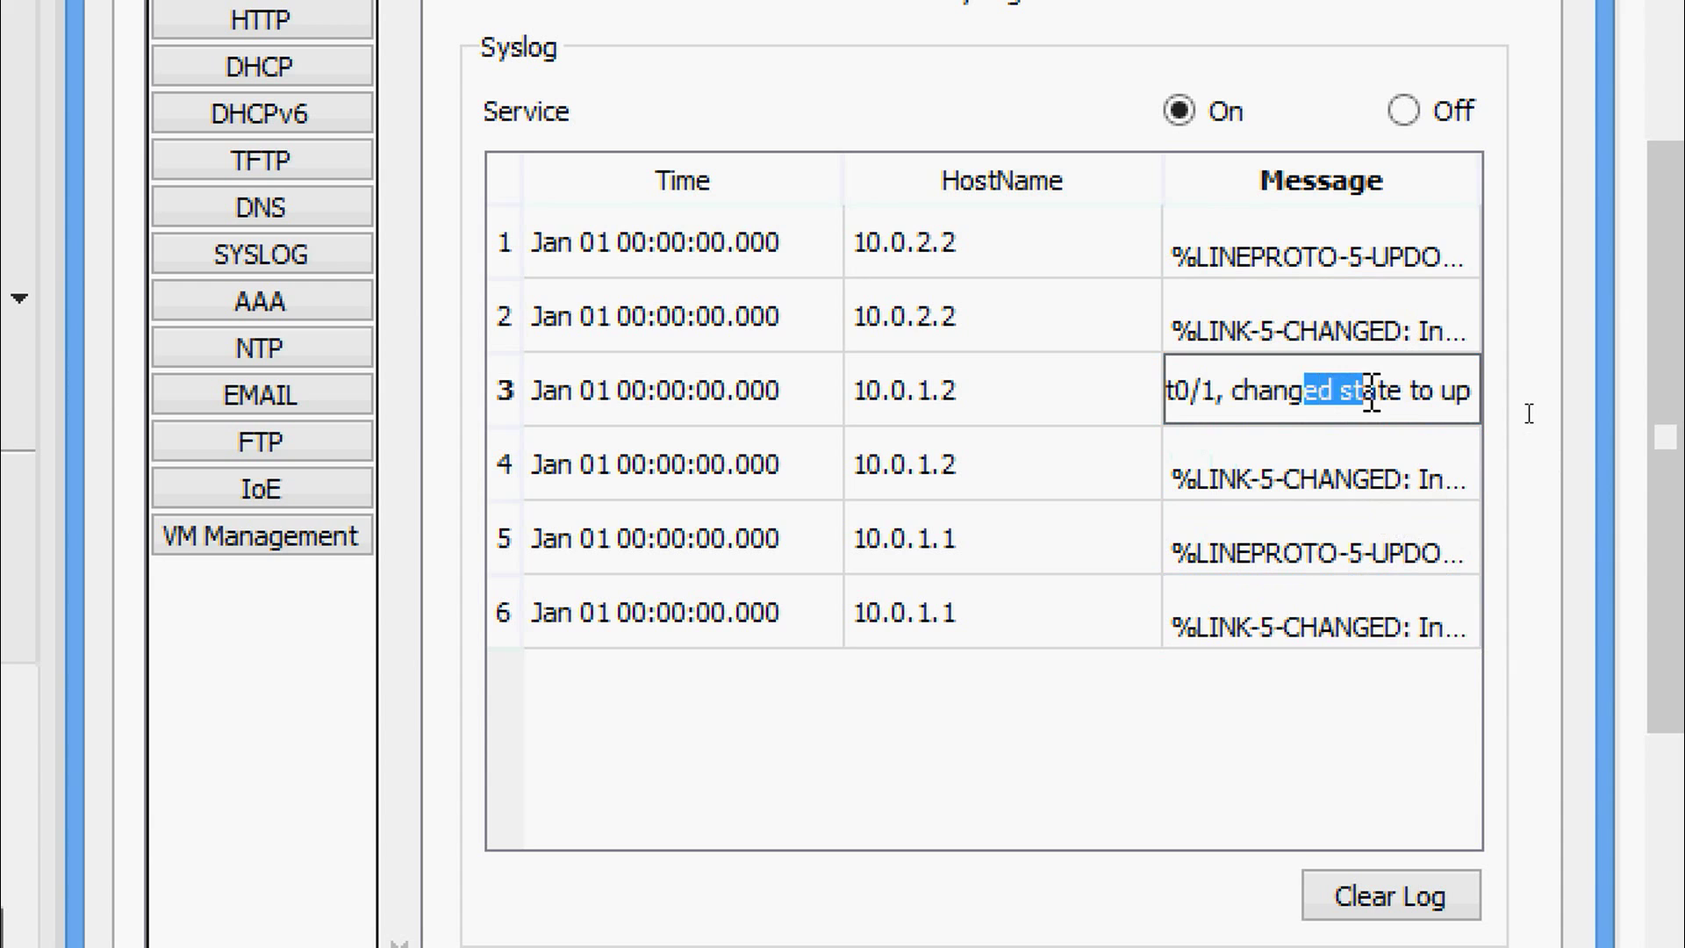
click(1369, 391)
click(1376, 340)
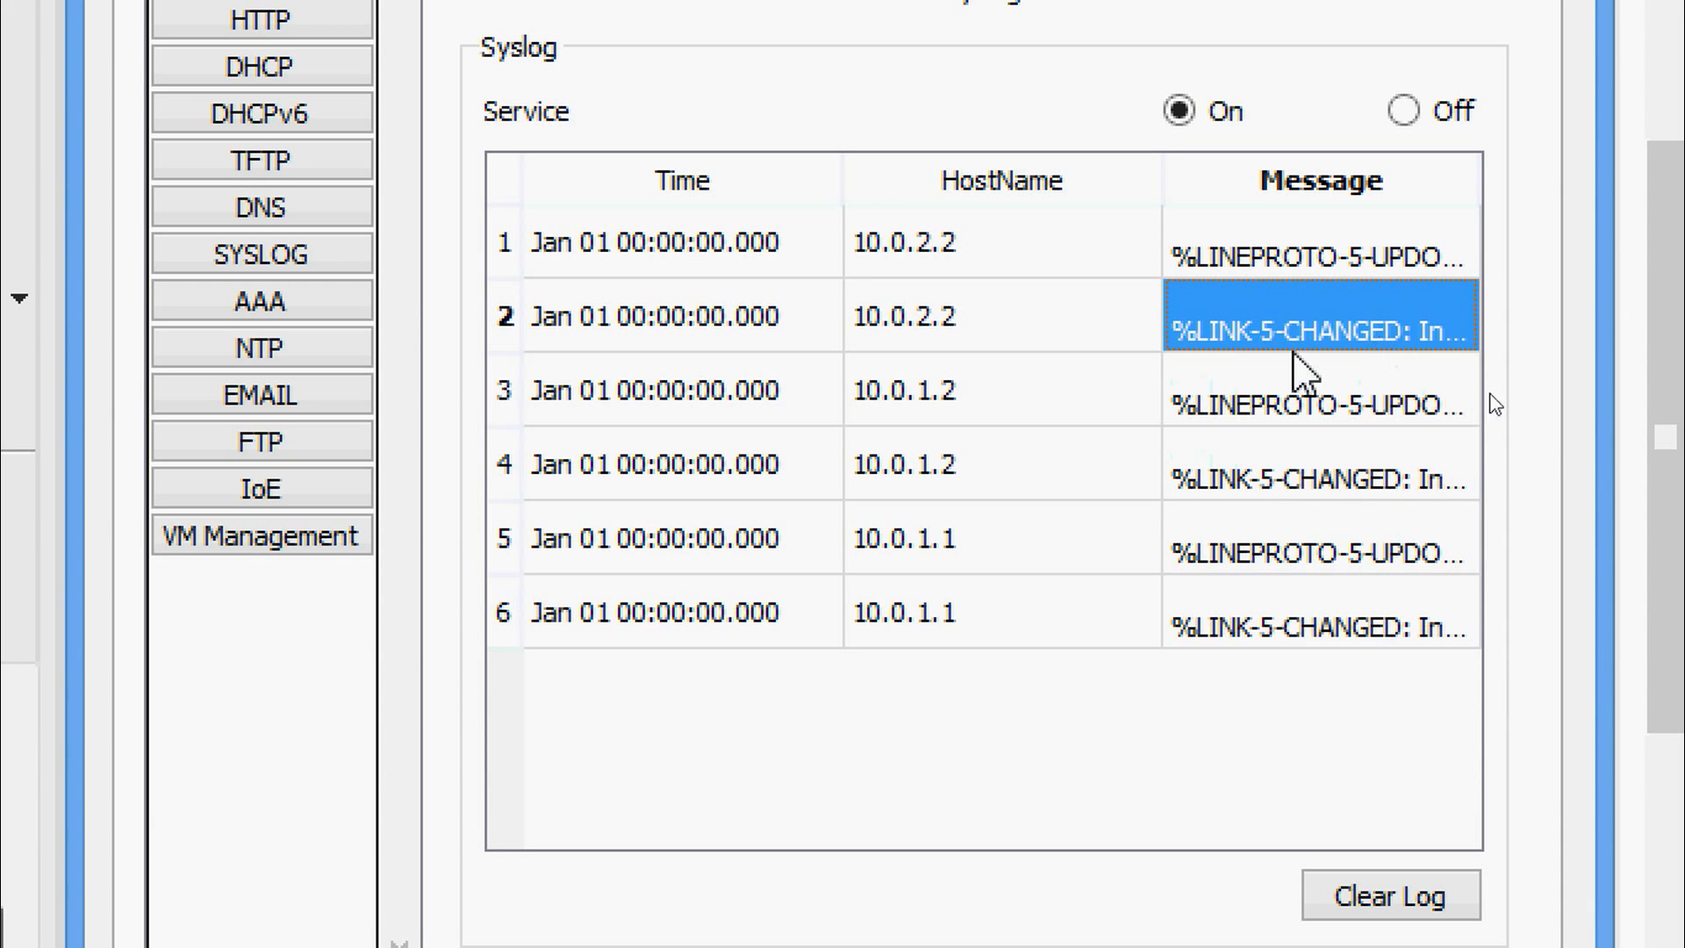
Step: Examine the HostName entries of the Syslog events to see which device sent each one
click(1018, 268)
click(1006, 307)
click(1004, 256)
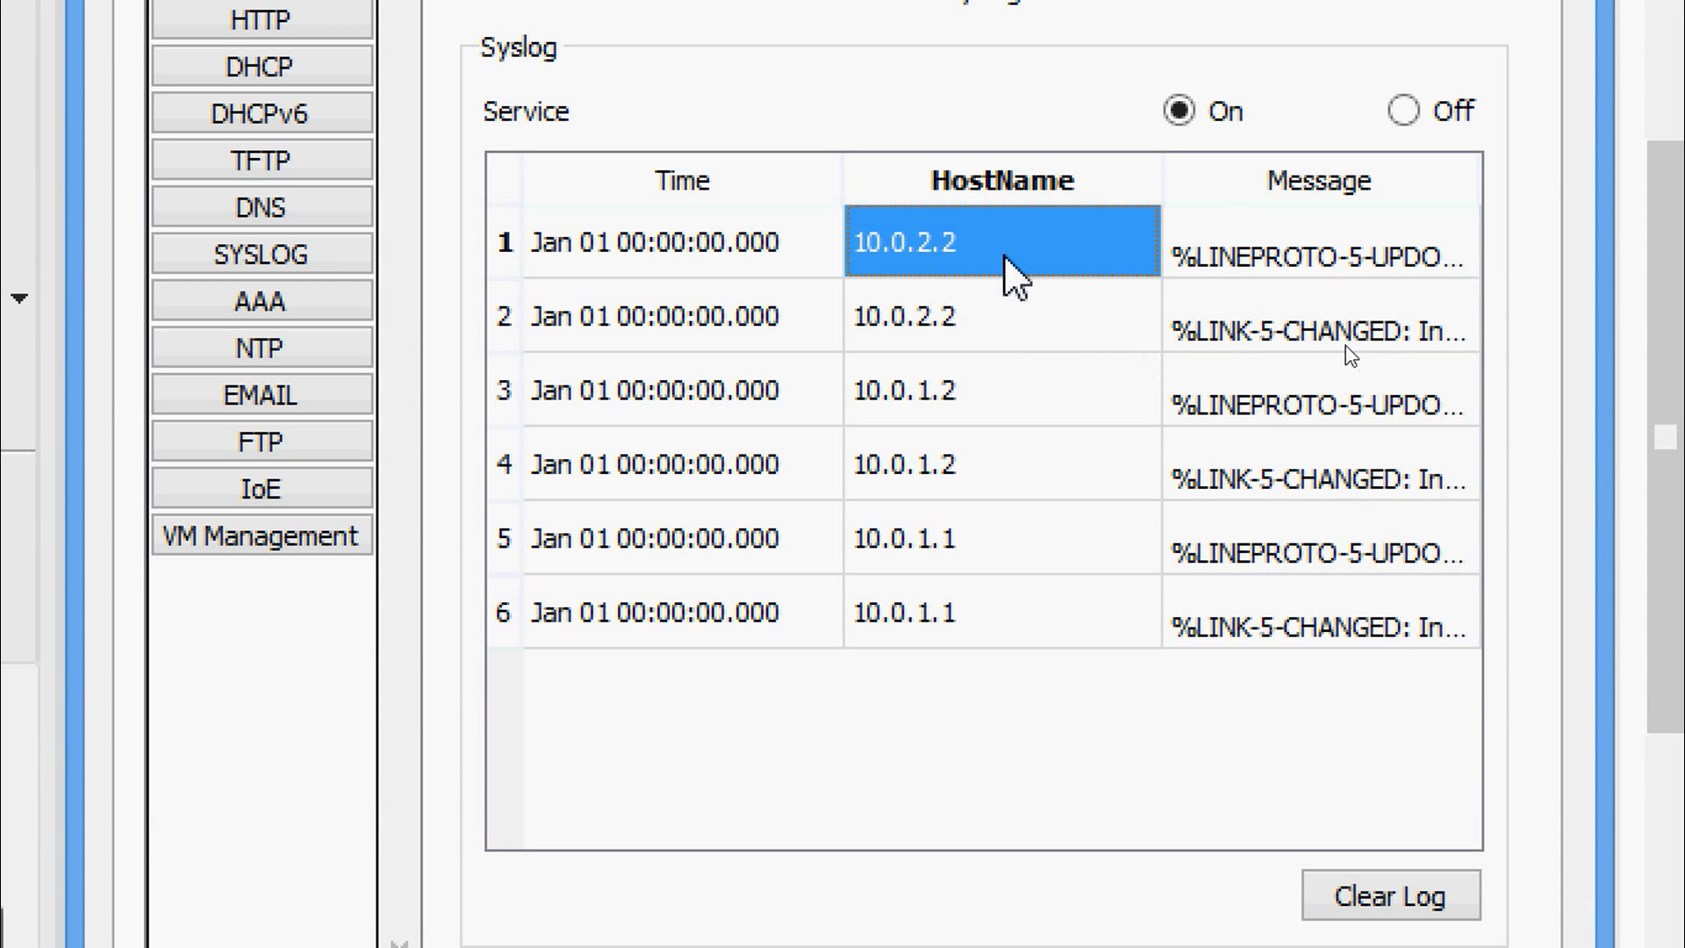
click(965, 335)
click(963, 390)
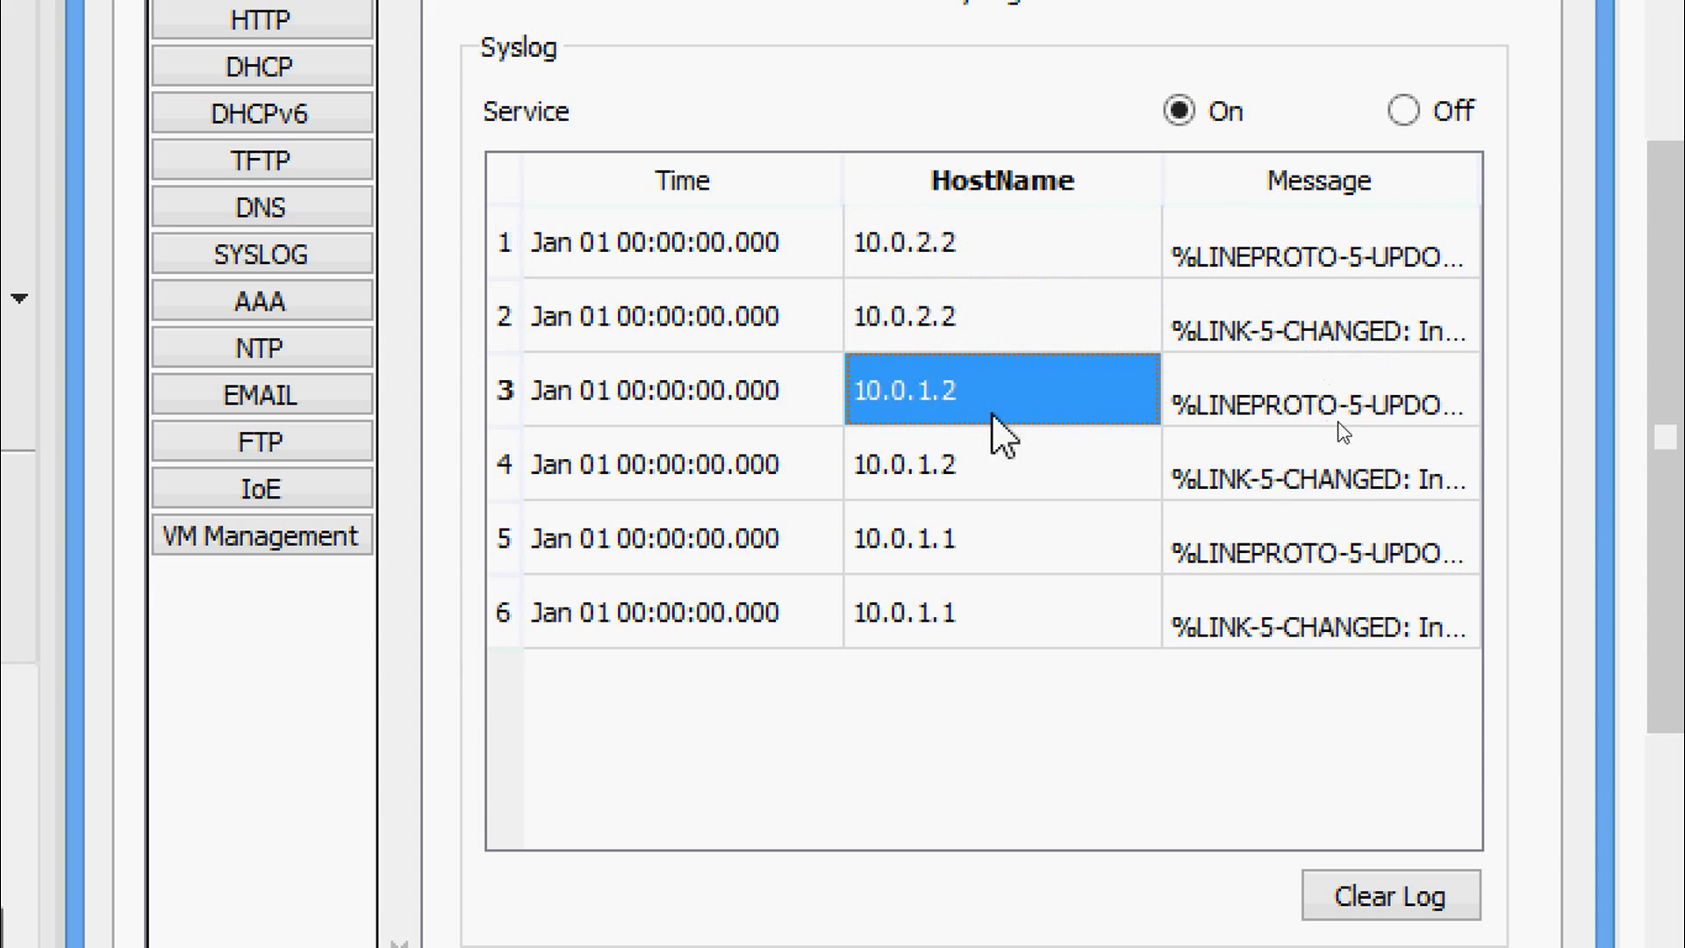
click(990, 462)
click(986, 397)
click(984, 463)
click(986, 544)
click(995, 617)
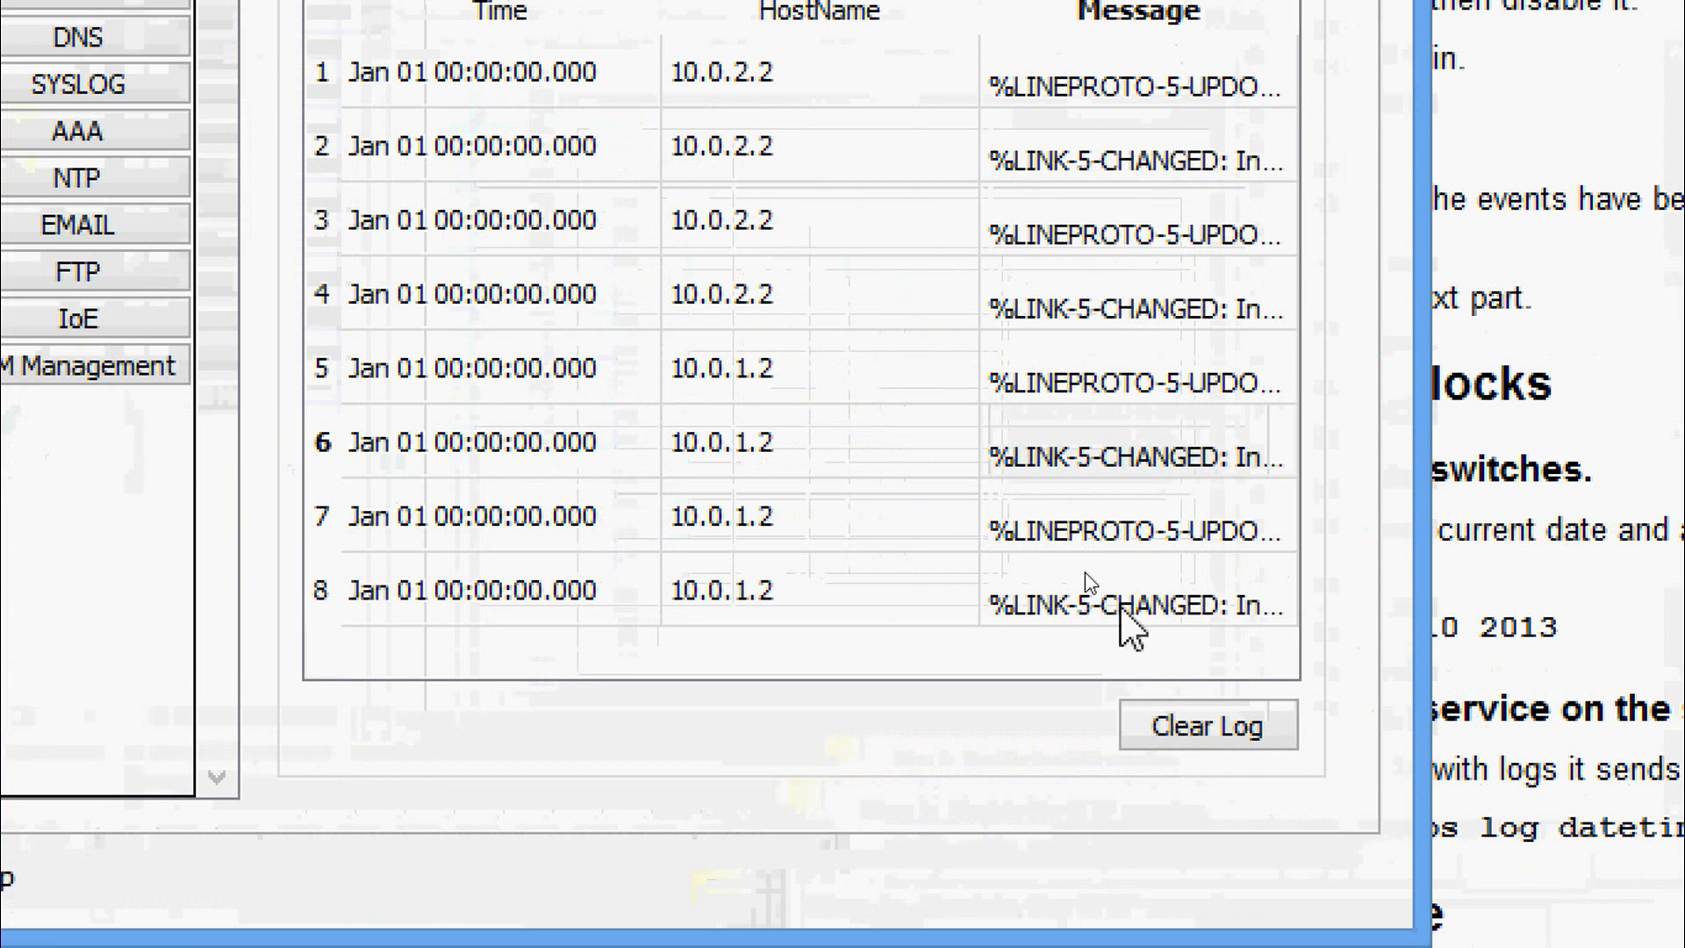
Step: Clear the Syslog log and review the clock set example in Part 3 of the instructions
click(1178, 735)
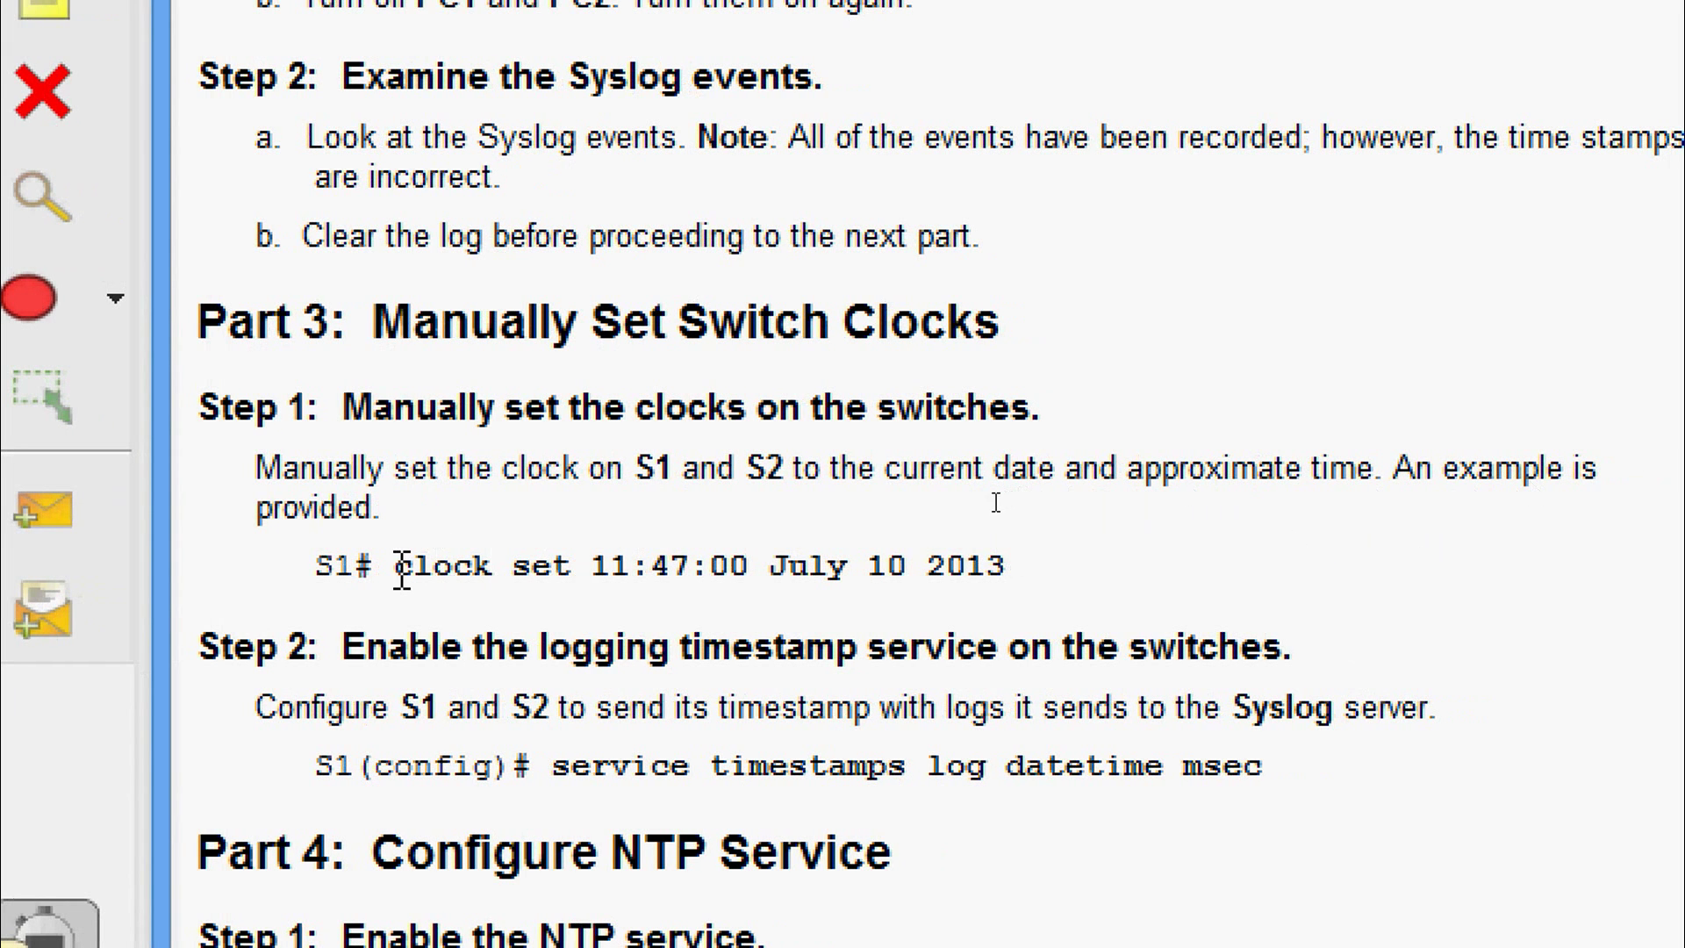
drag(394, 566, 932, 581)
click(935, 583)
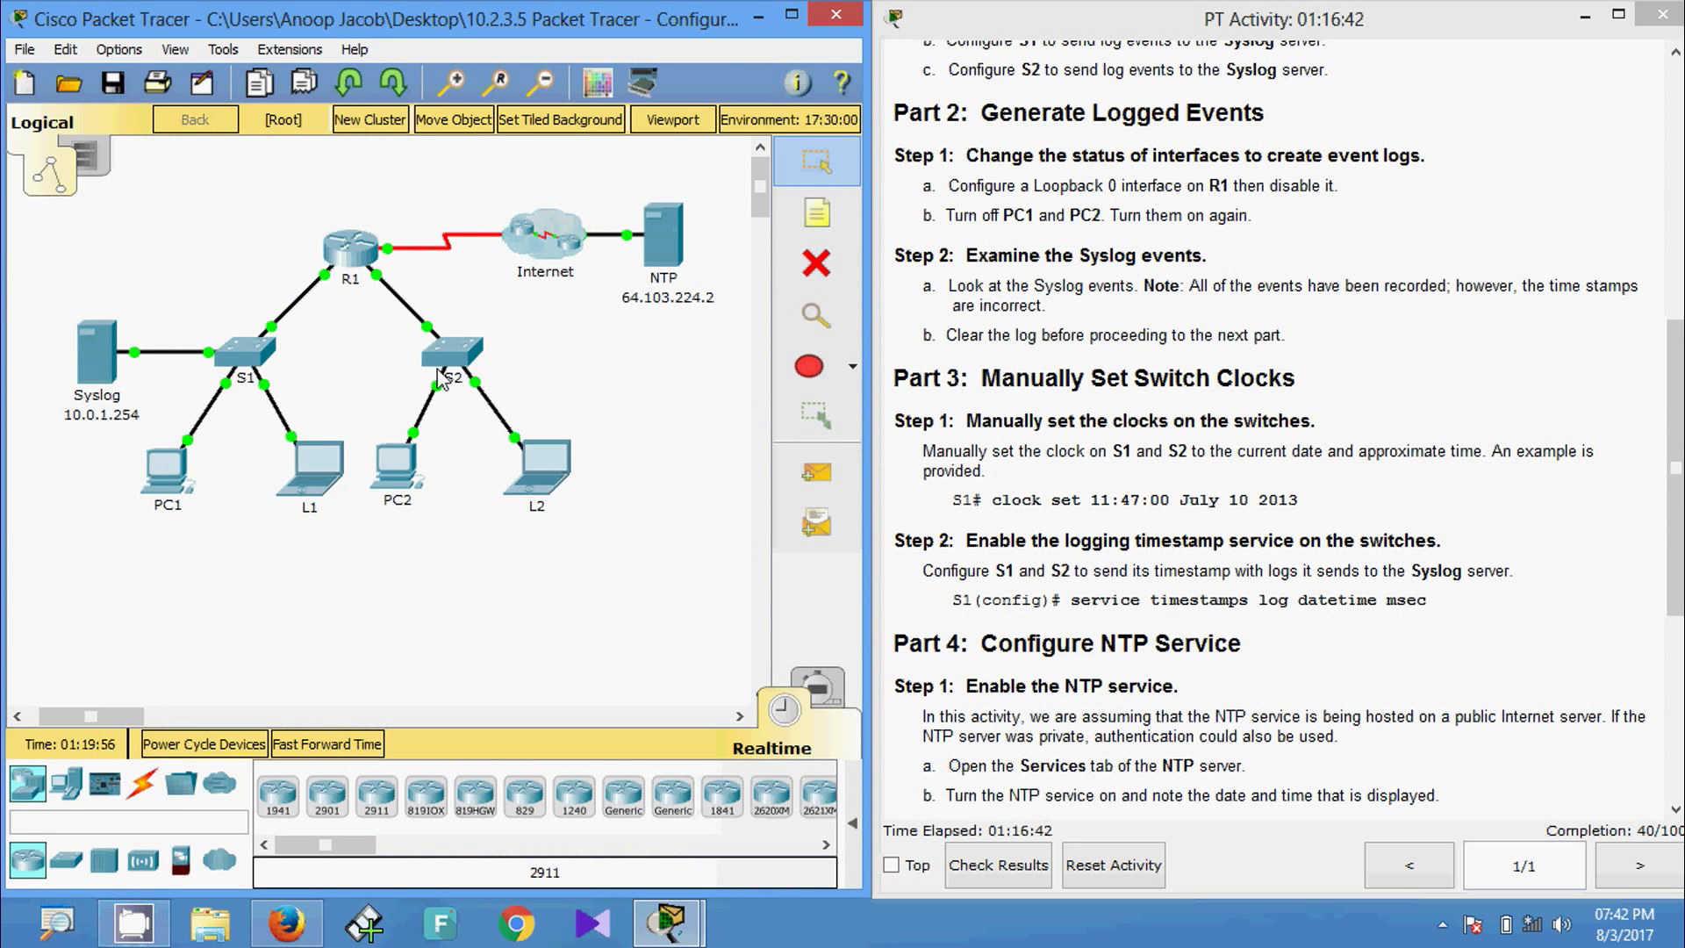
Step: Open S1's command line and enter privileged EXEC mode with enable
click(248, 352)
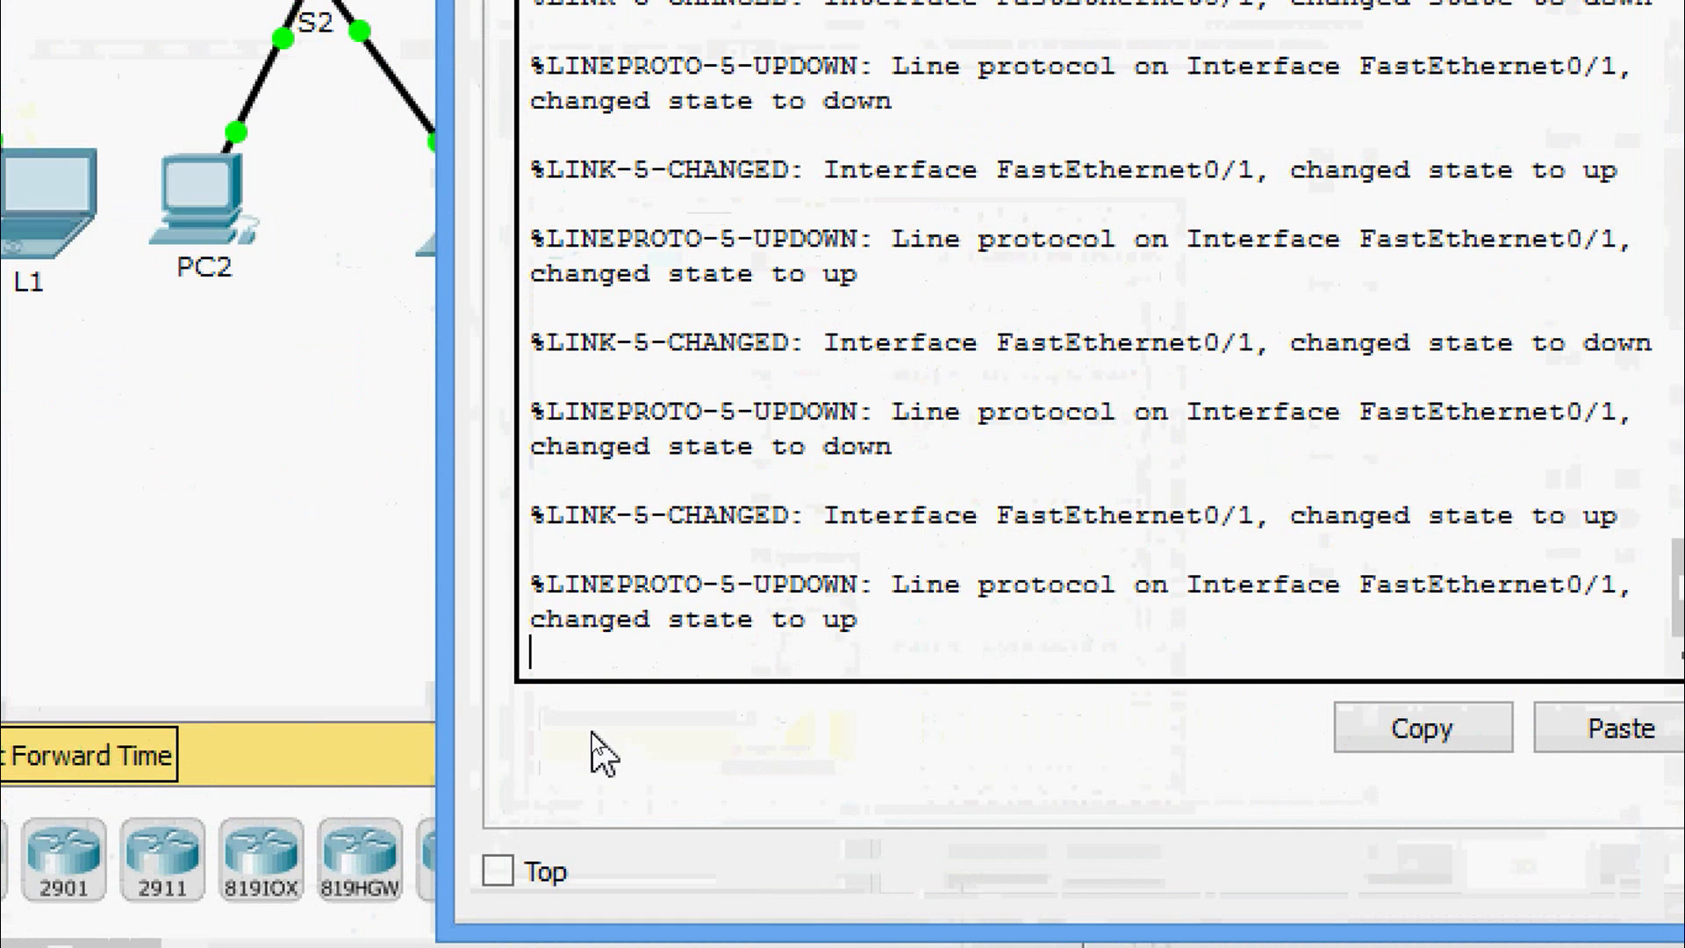
key(Return)
key(Return)
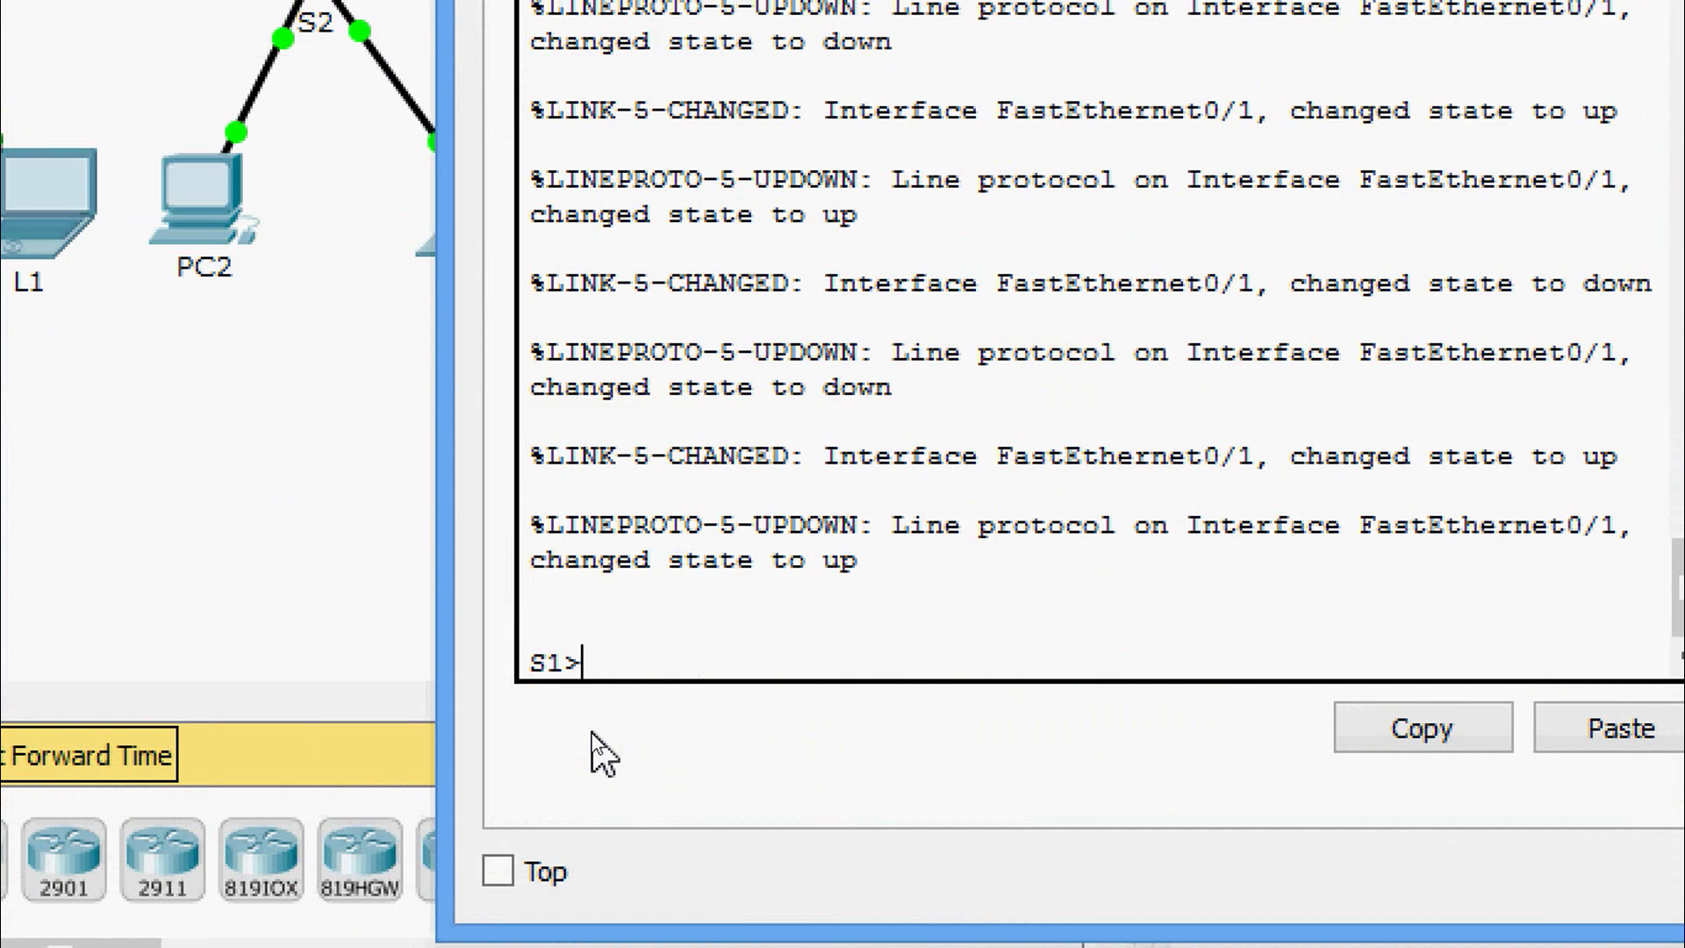
text(ena)
key(Tab)
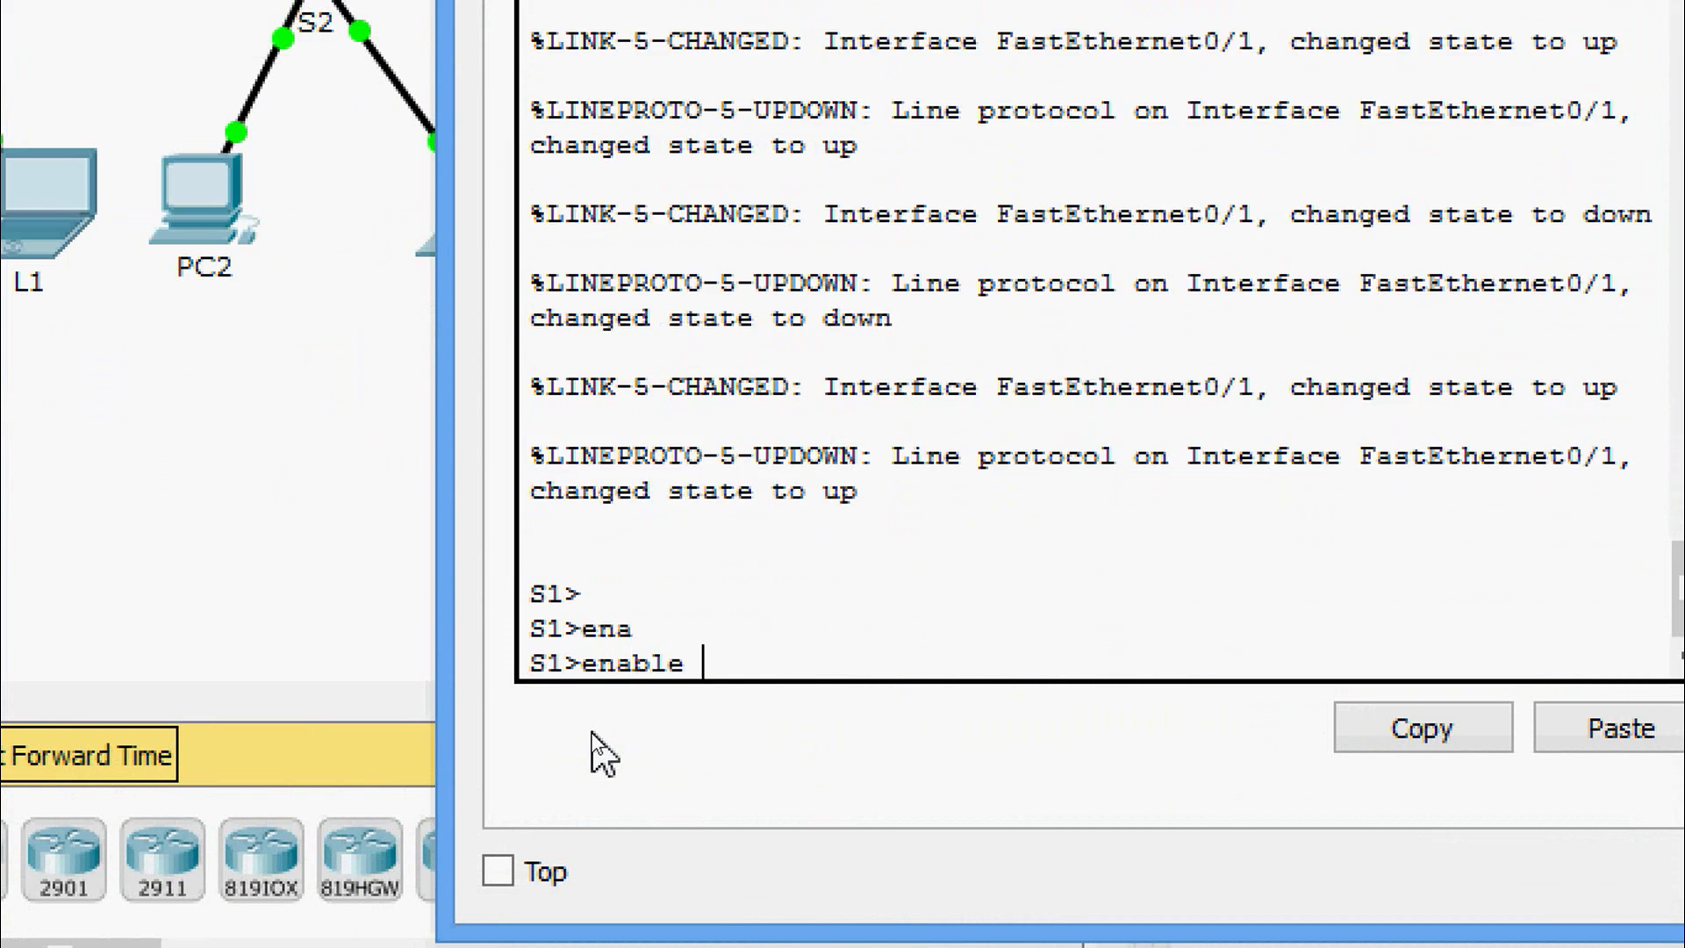
key(Return)
key(Return)
Step: Set S1's clock with clock set 11:45:00 August 1 2017, consulting the command help for each argument
text(co)
key(Tab)
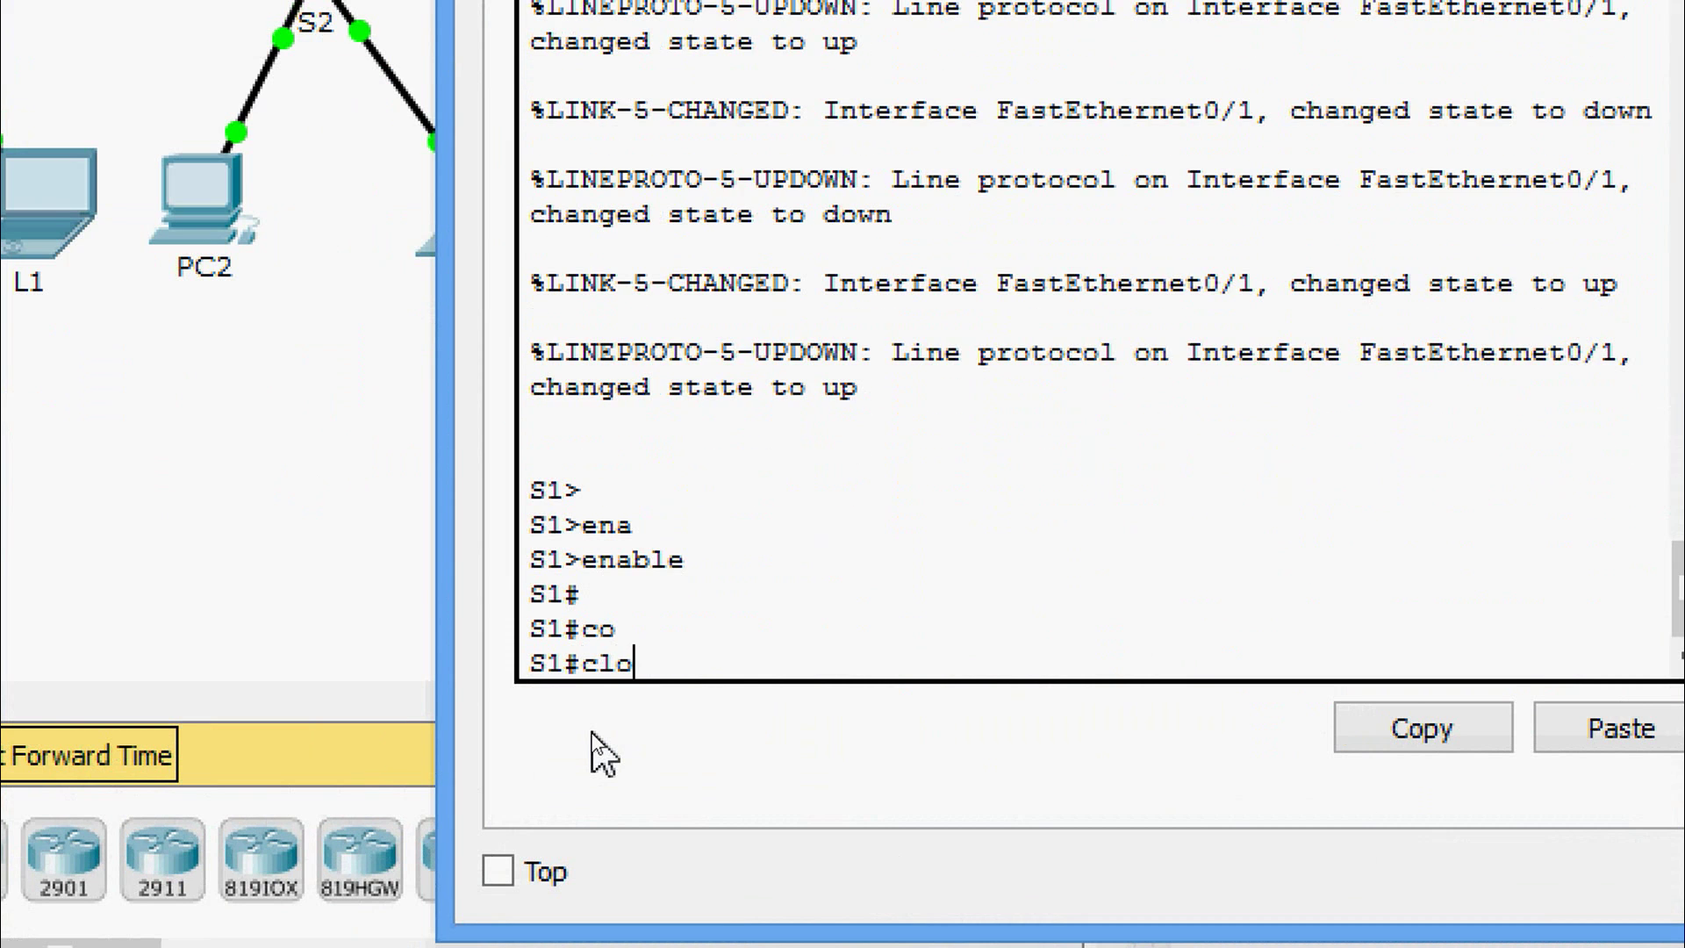
text(ck)
key(Tab)
text(se)
key(Tab)
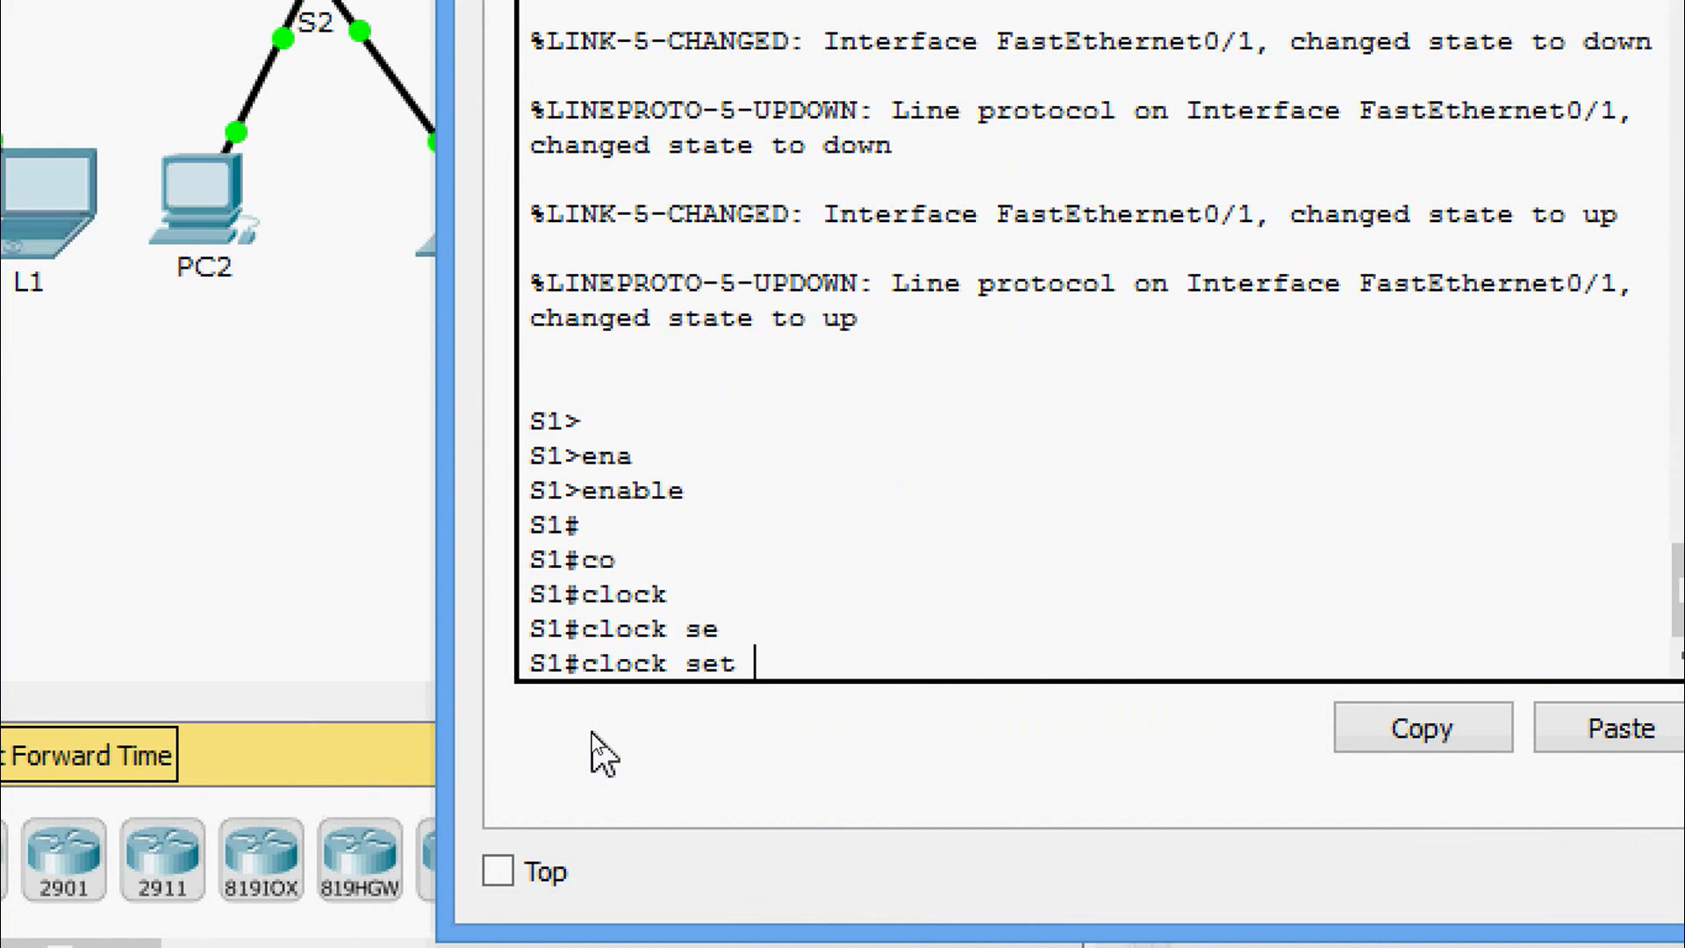
text(?)
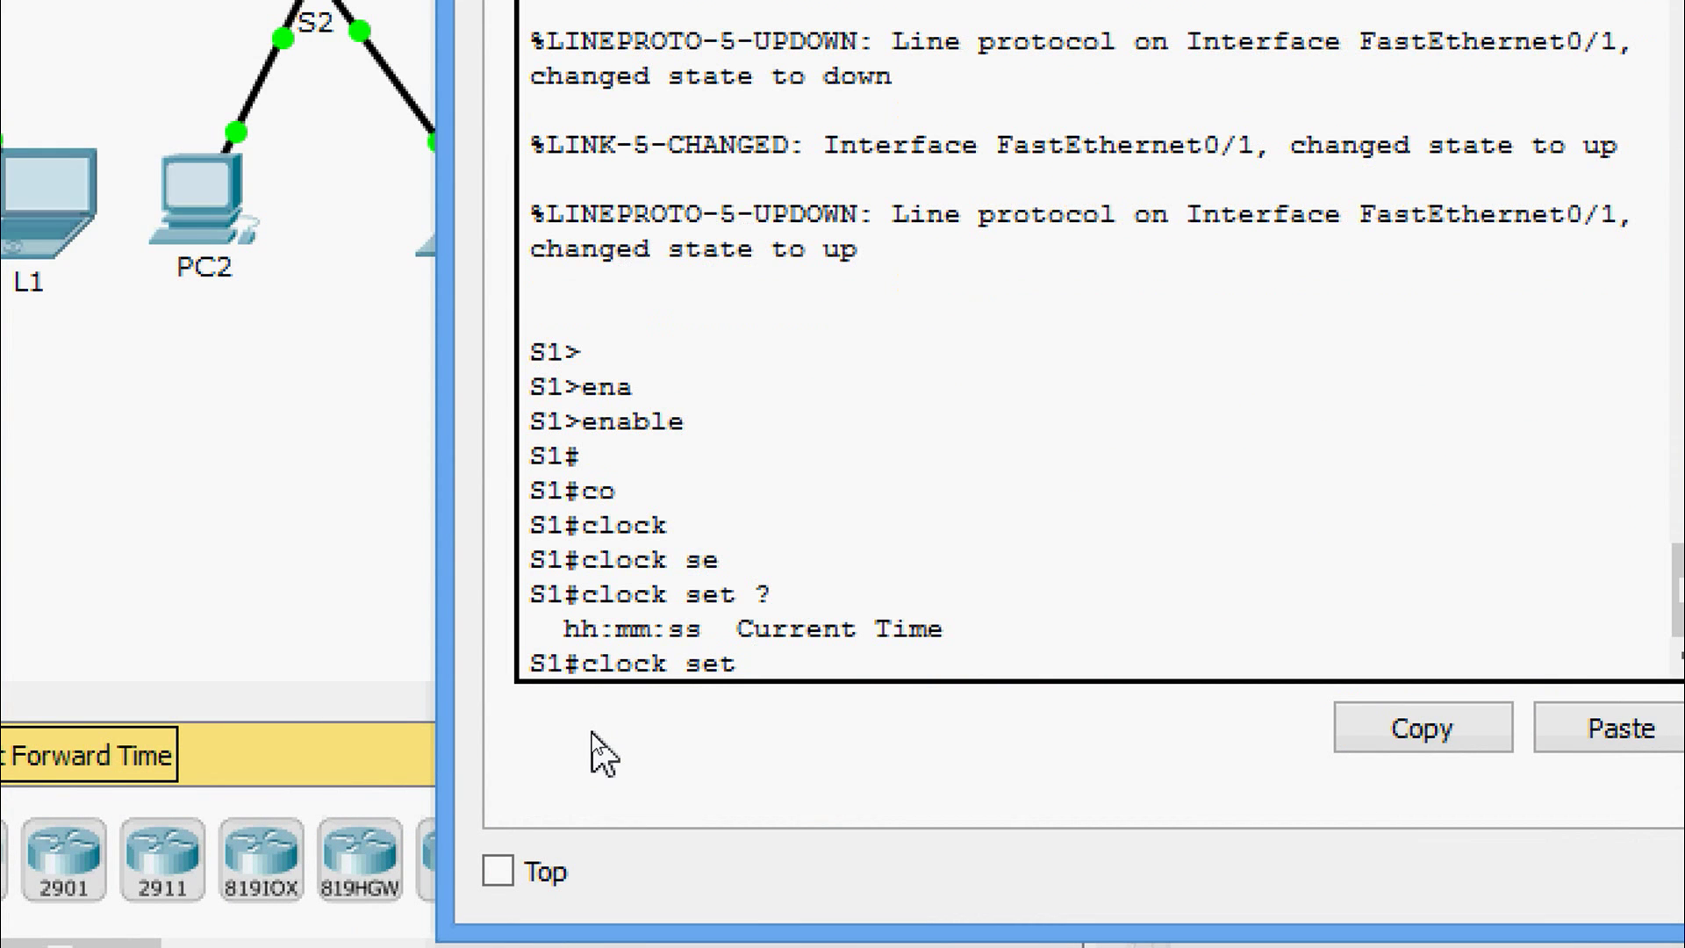
text(11:45:00 ?)
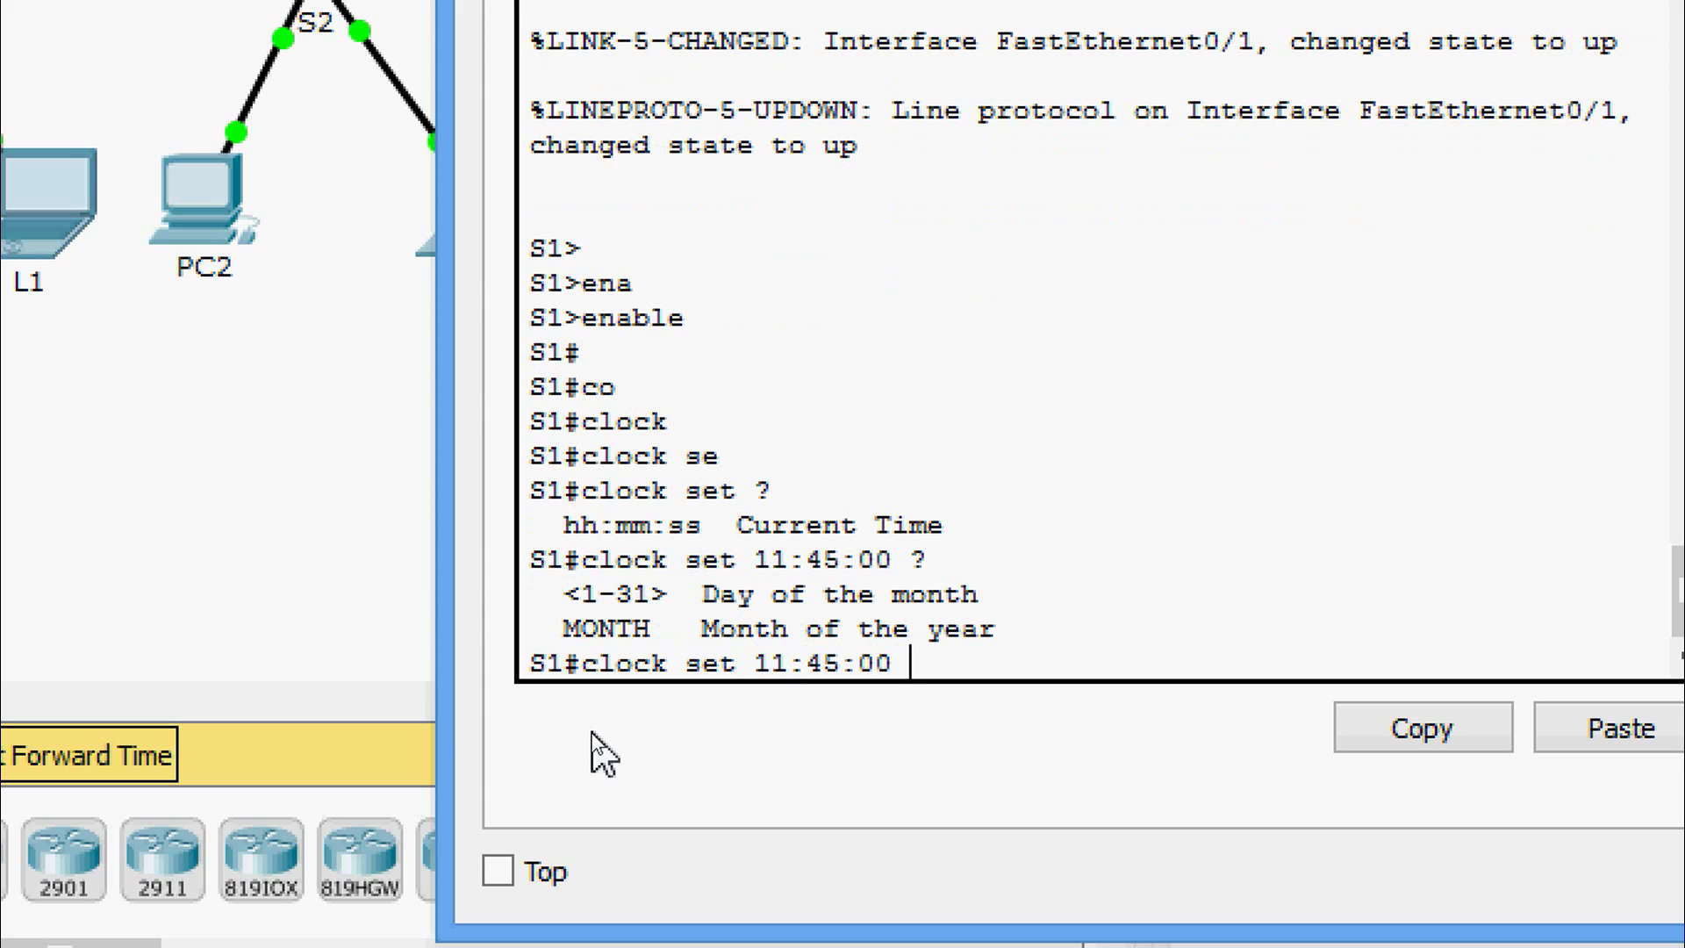
text(August)
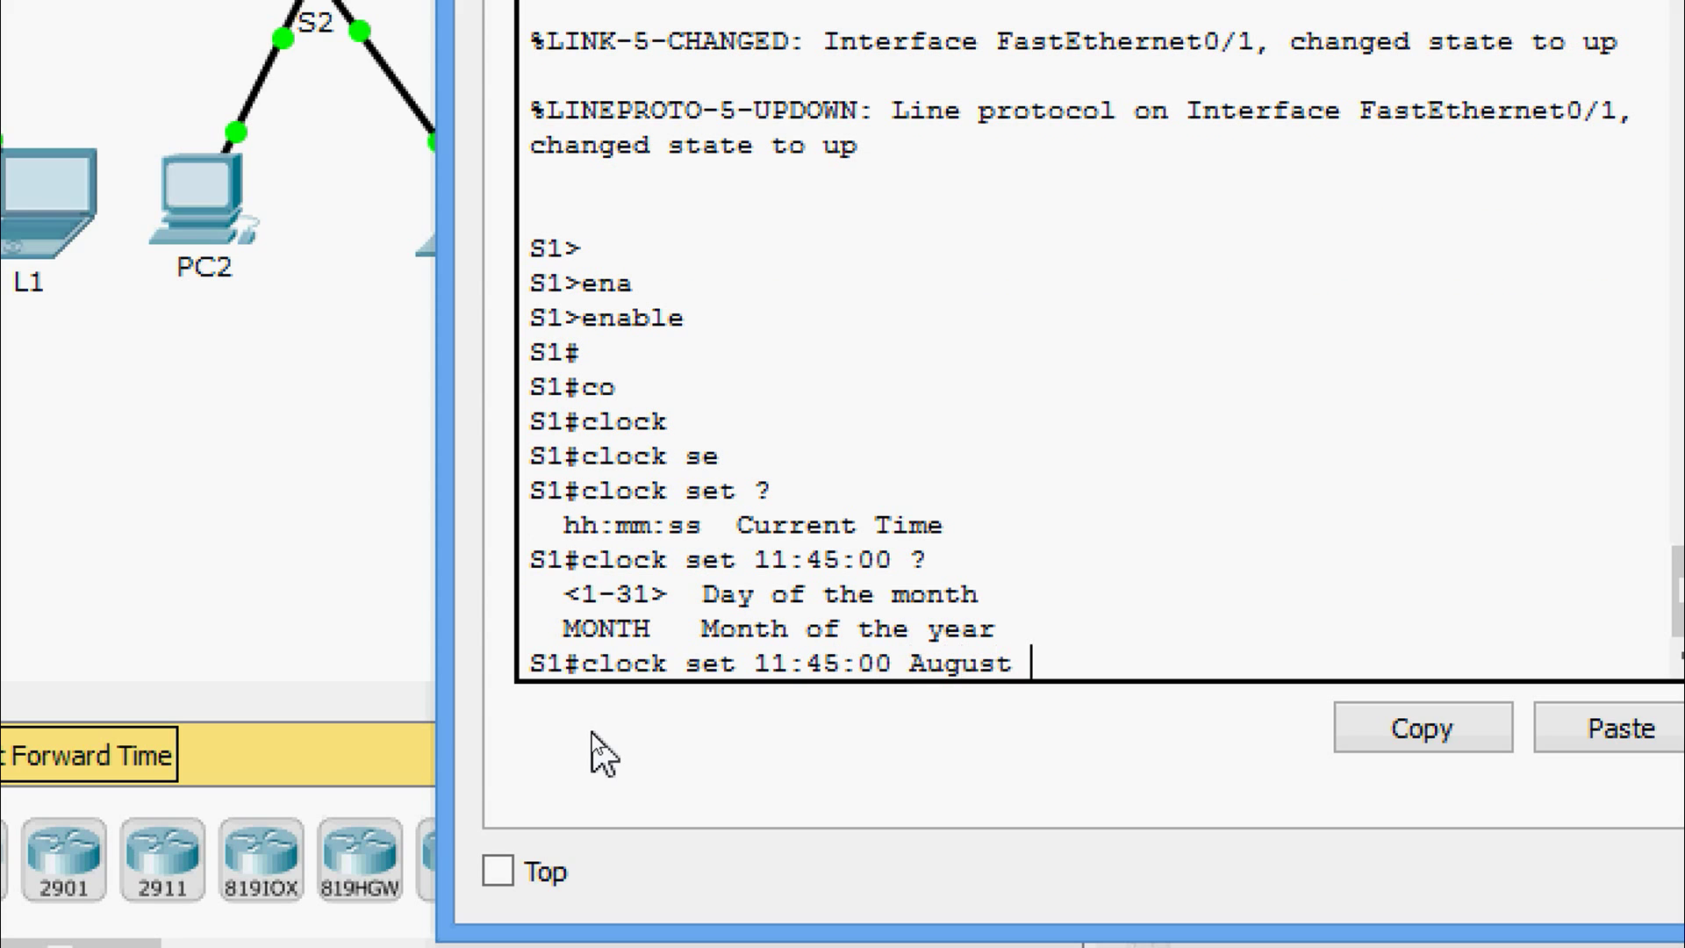
text( ?)
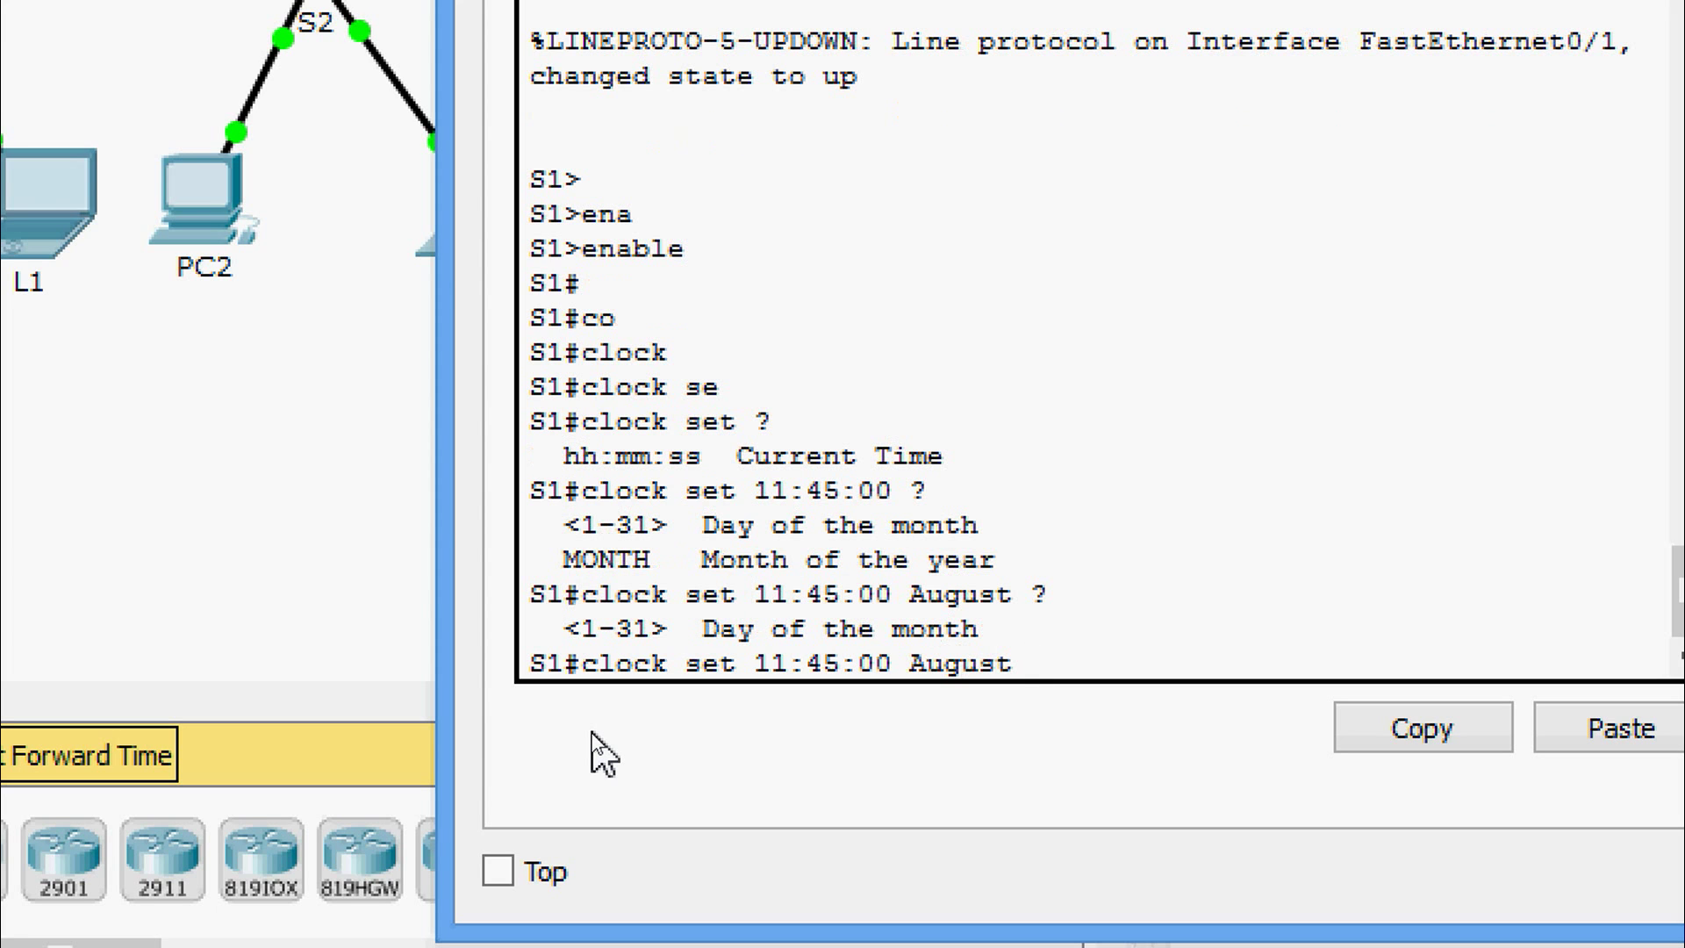
text(1)
text( ?)
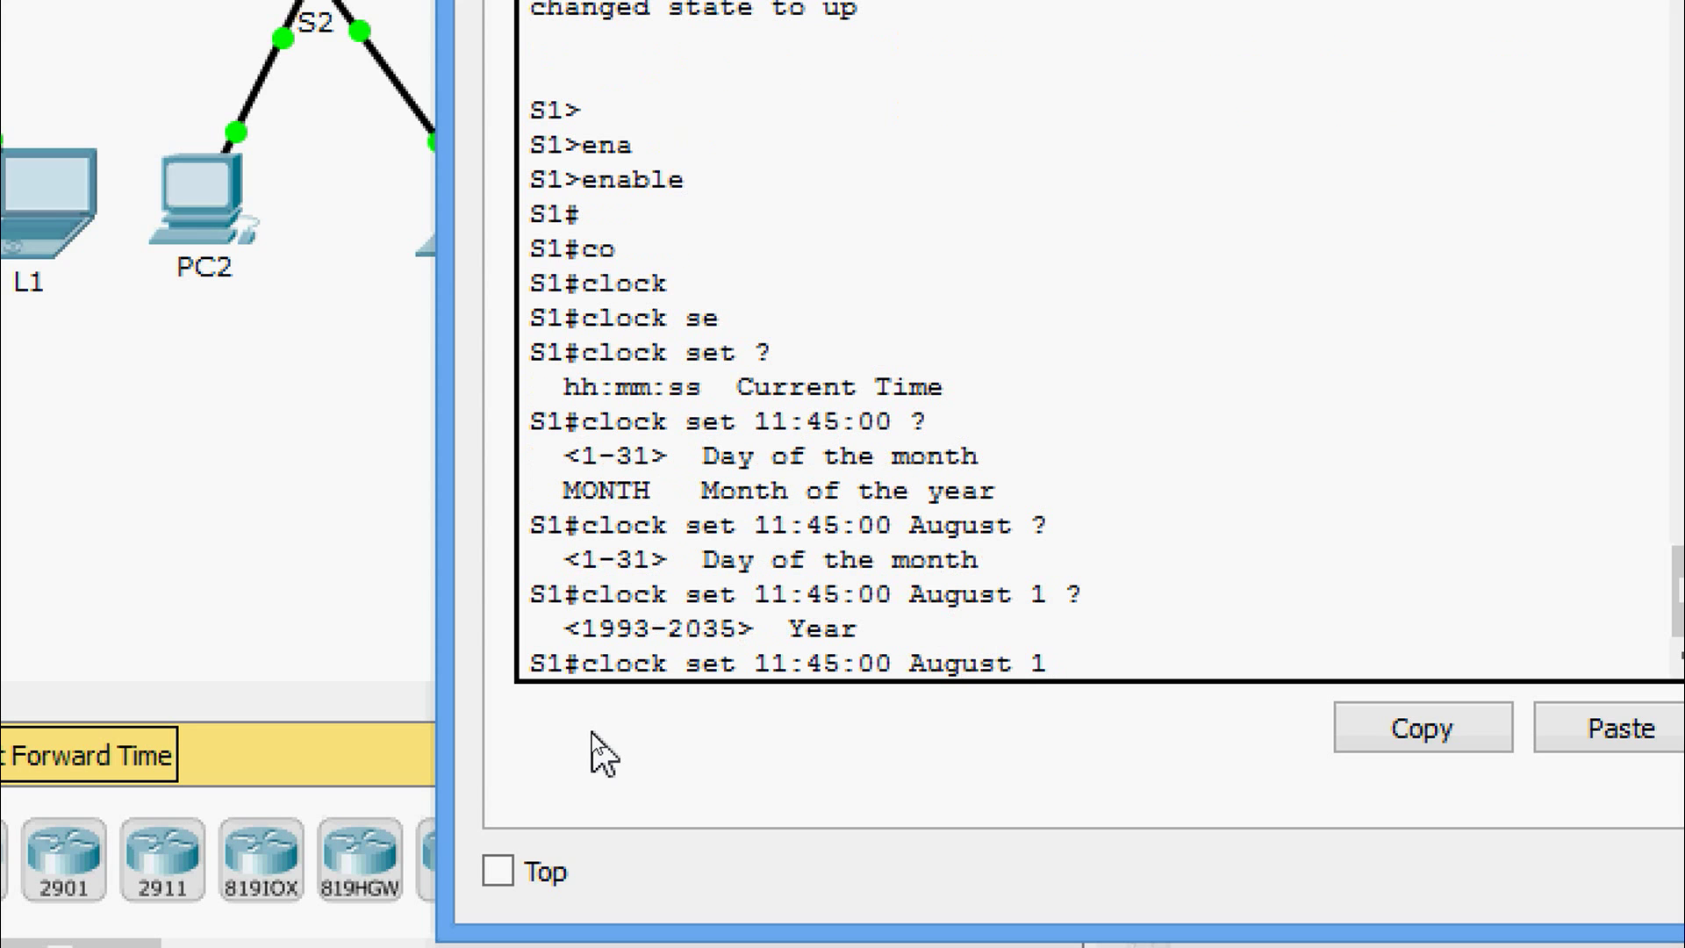
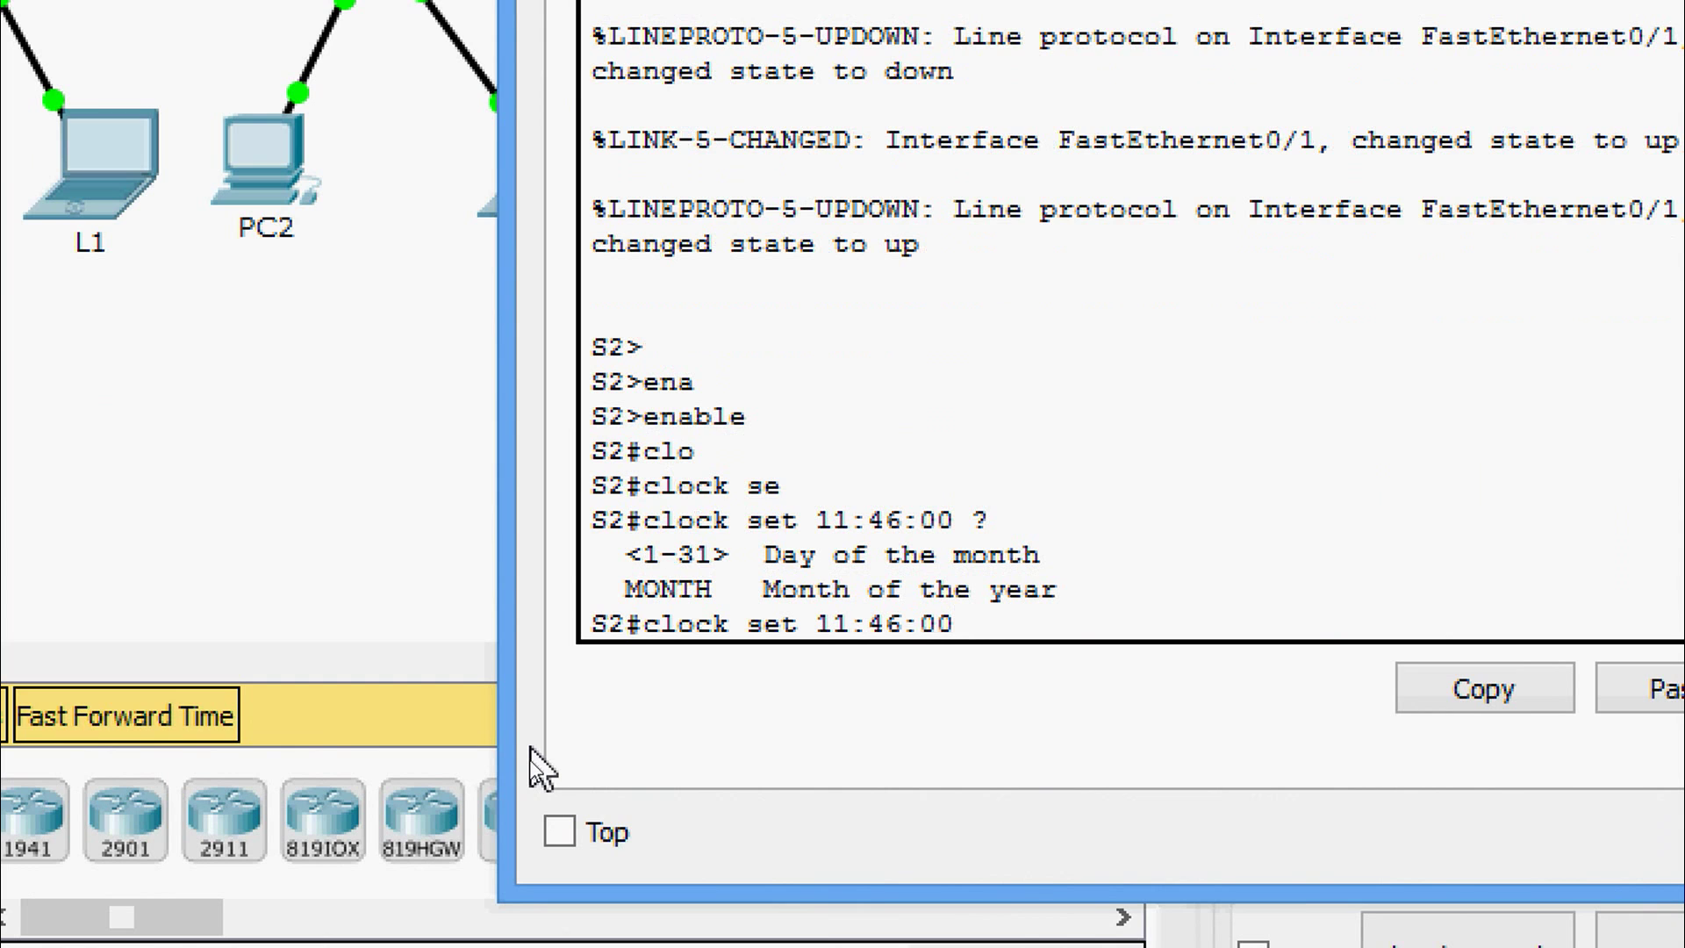
Step: Complete S2's clock set 11:46:00 command with August 1 and the year, consulting the argument help, and run it
text(ugust)
text( ?)
text(1 )
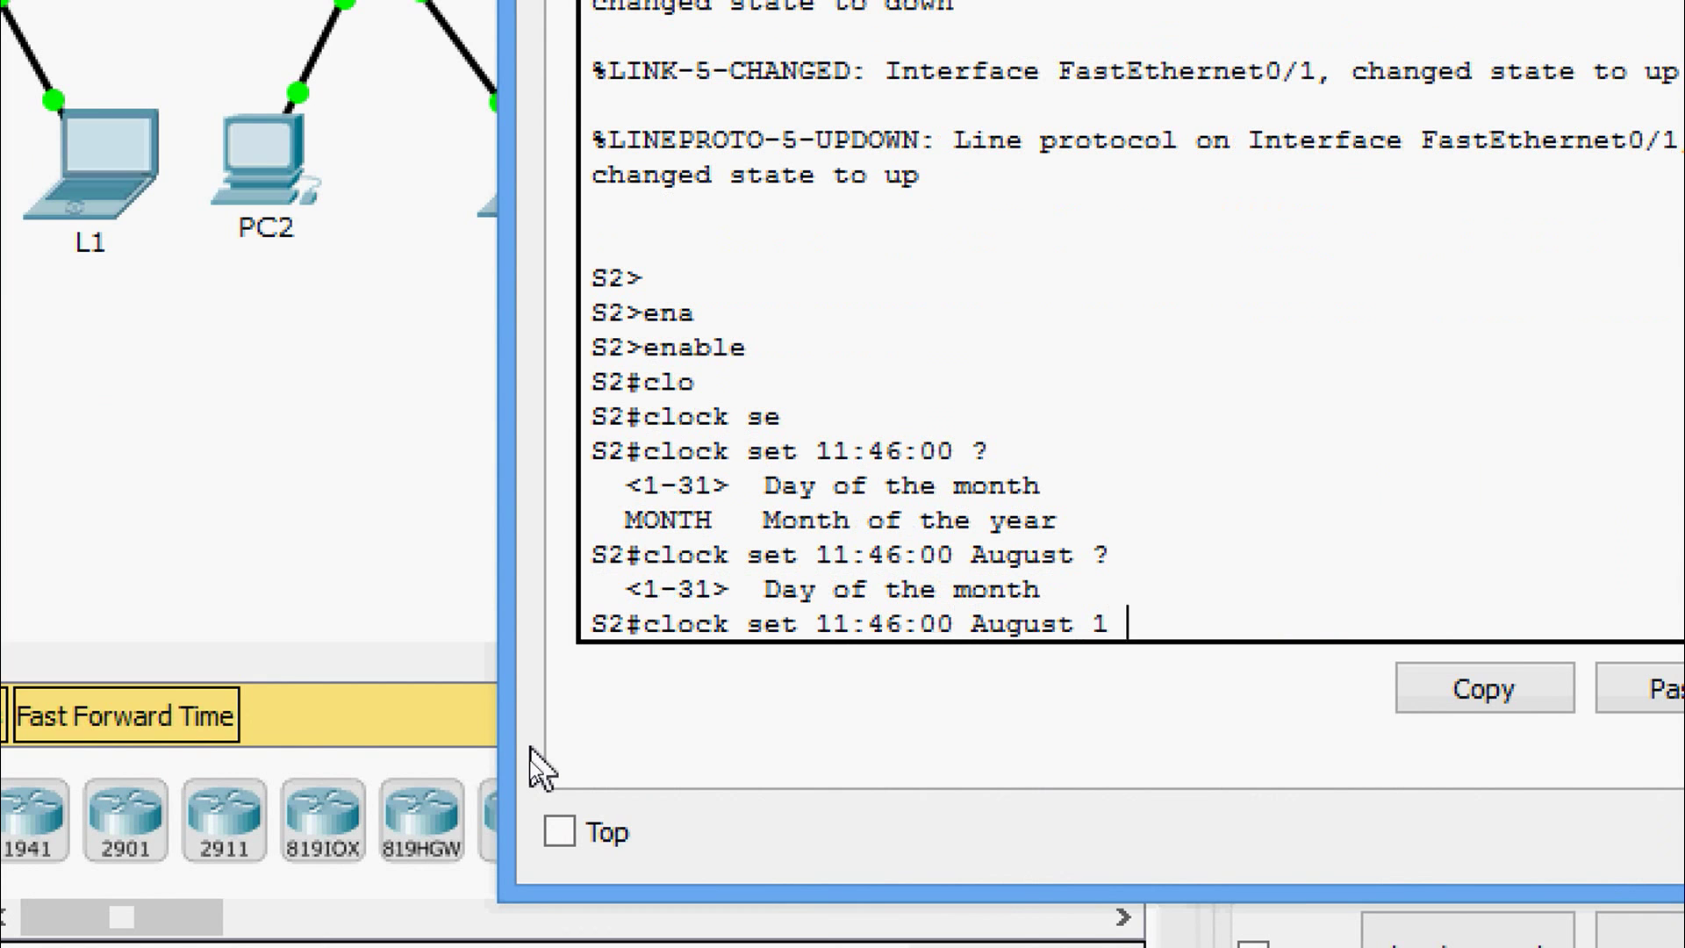
text(?)
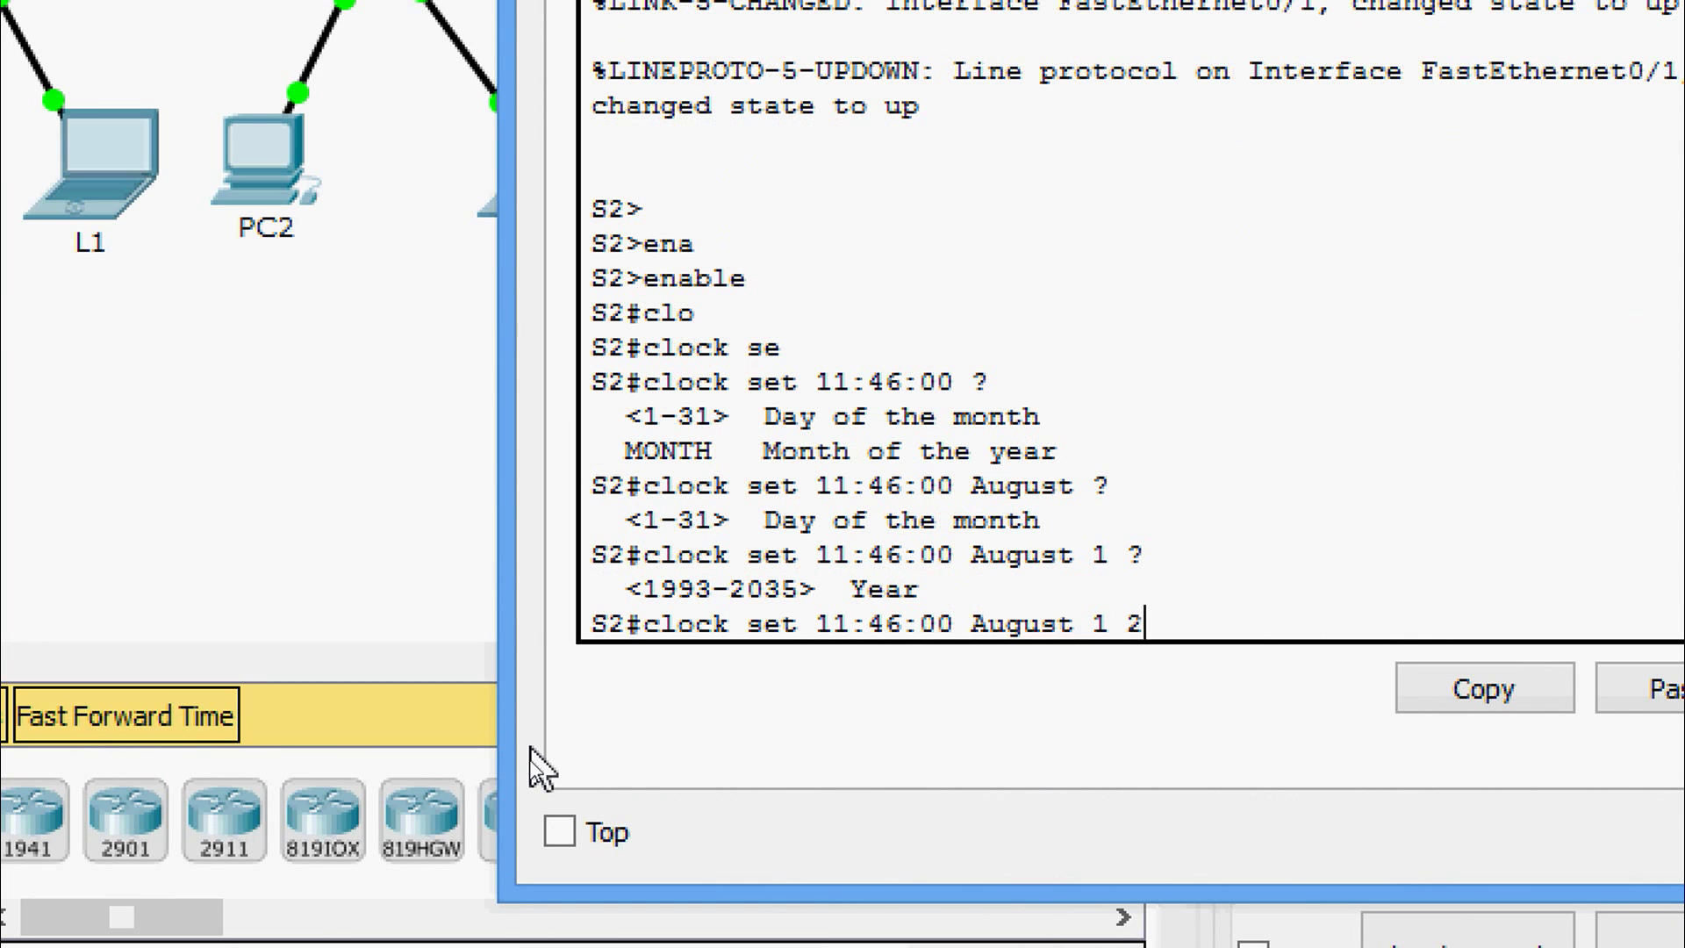
key(Return)
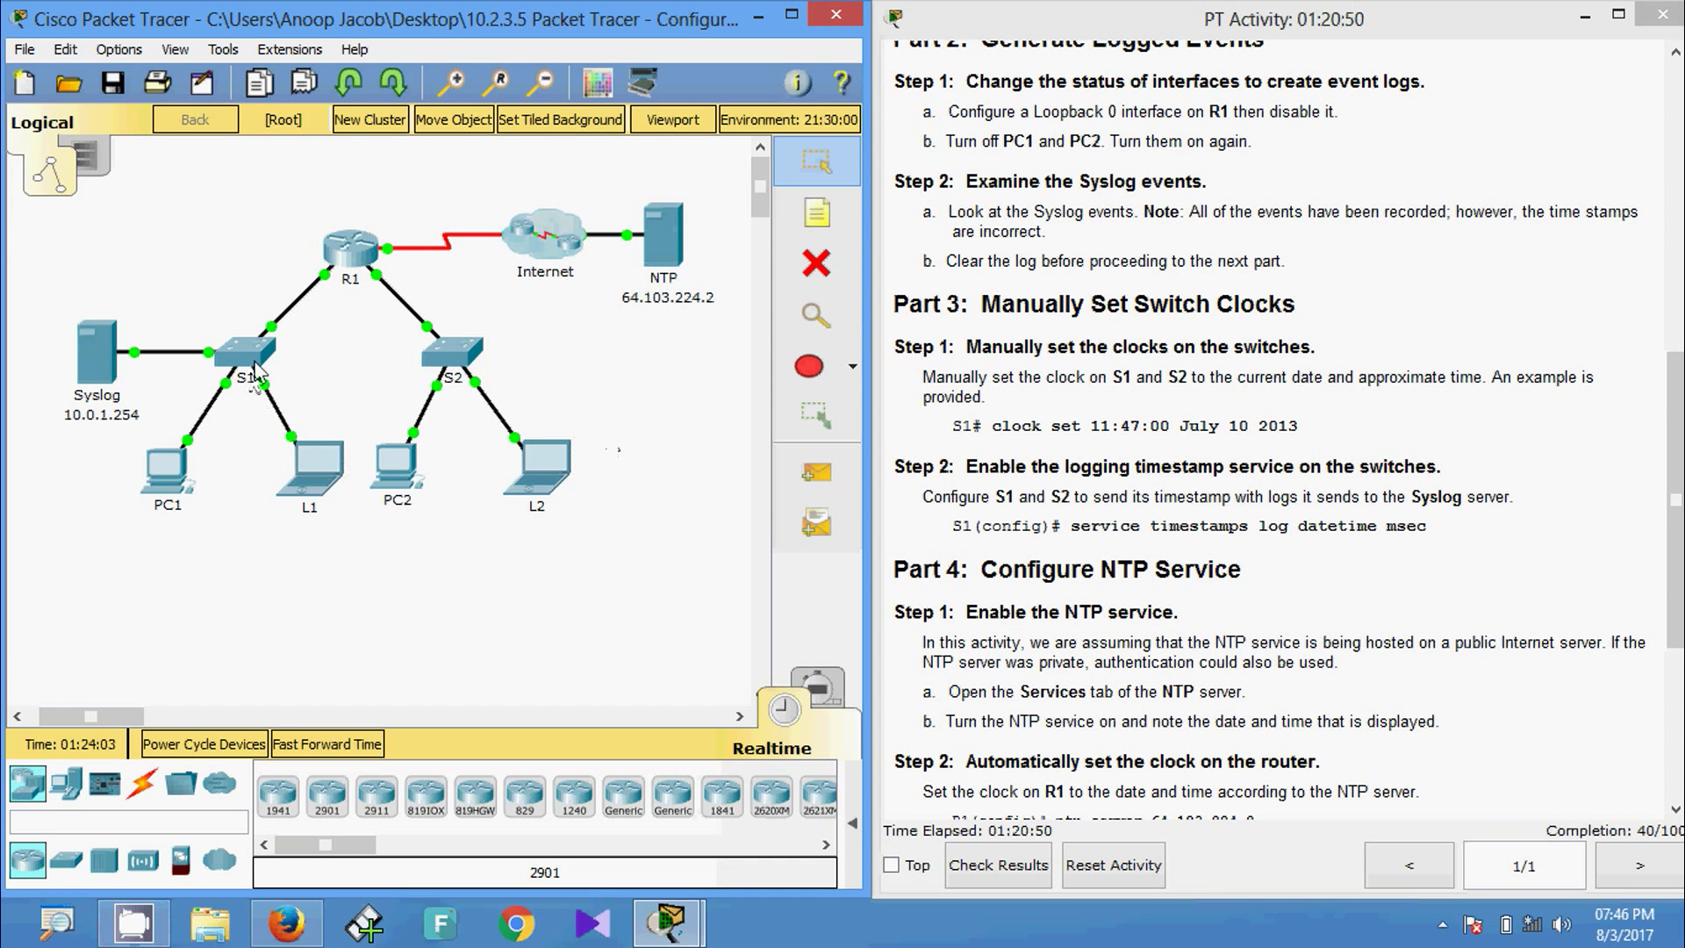
Step: Reopen S1's command line and enter global configuration mode with conf terminal
click(248, 355)
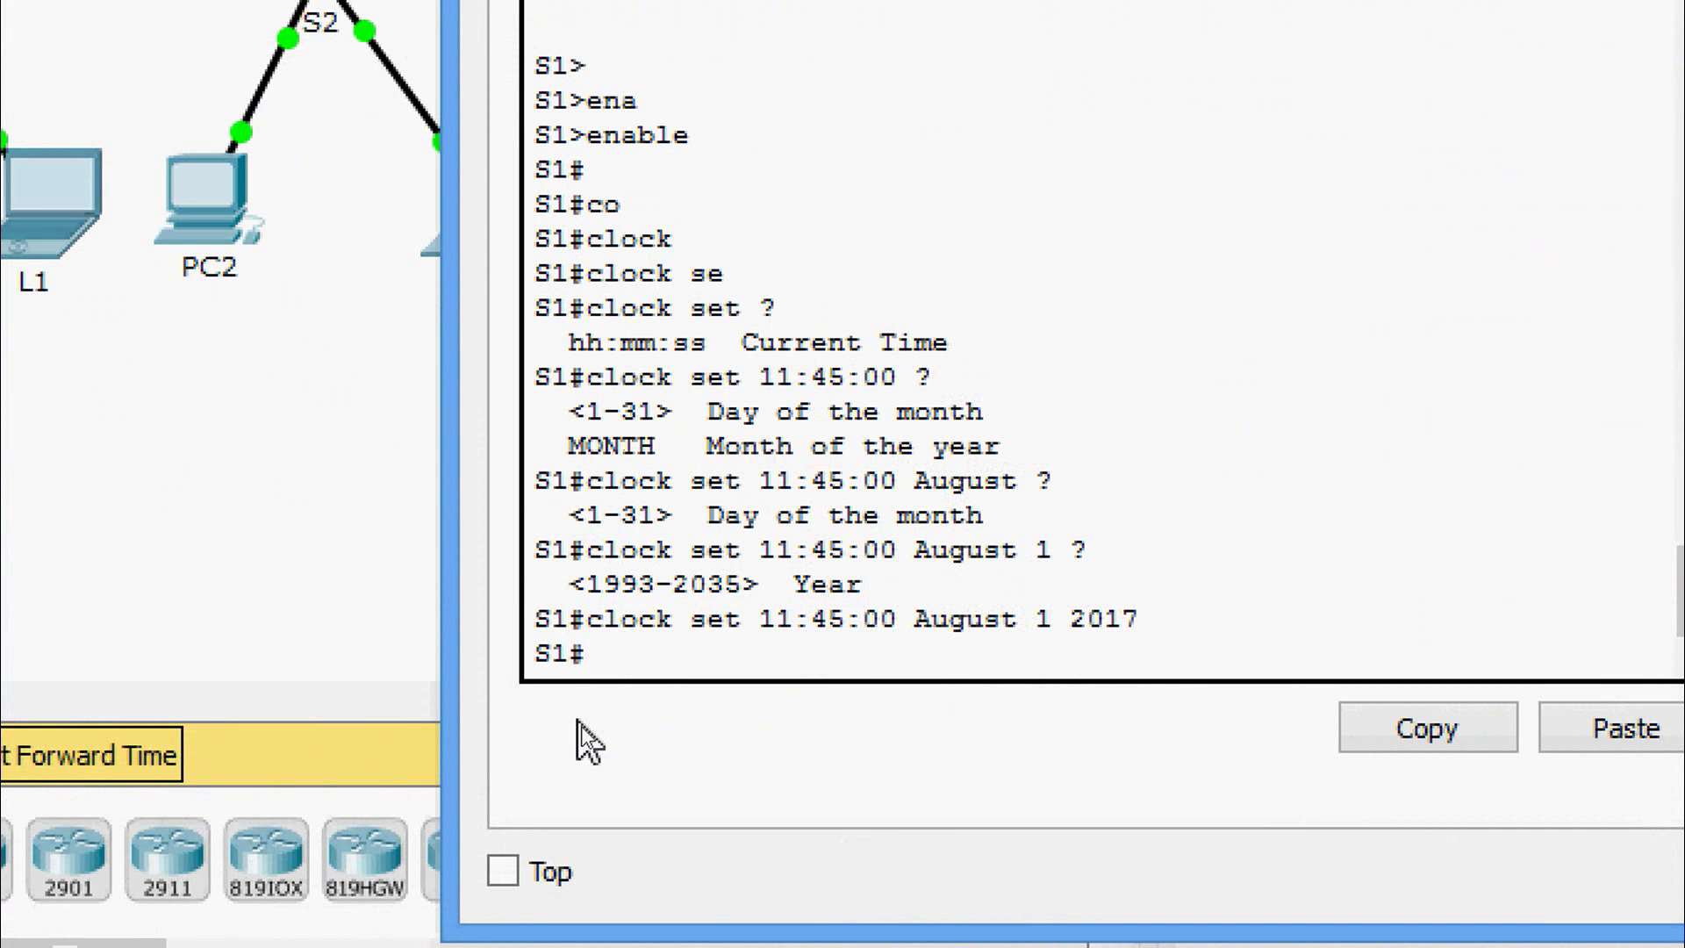
text(conf t)
key(Return)
key(Return)
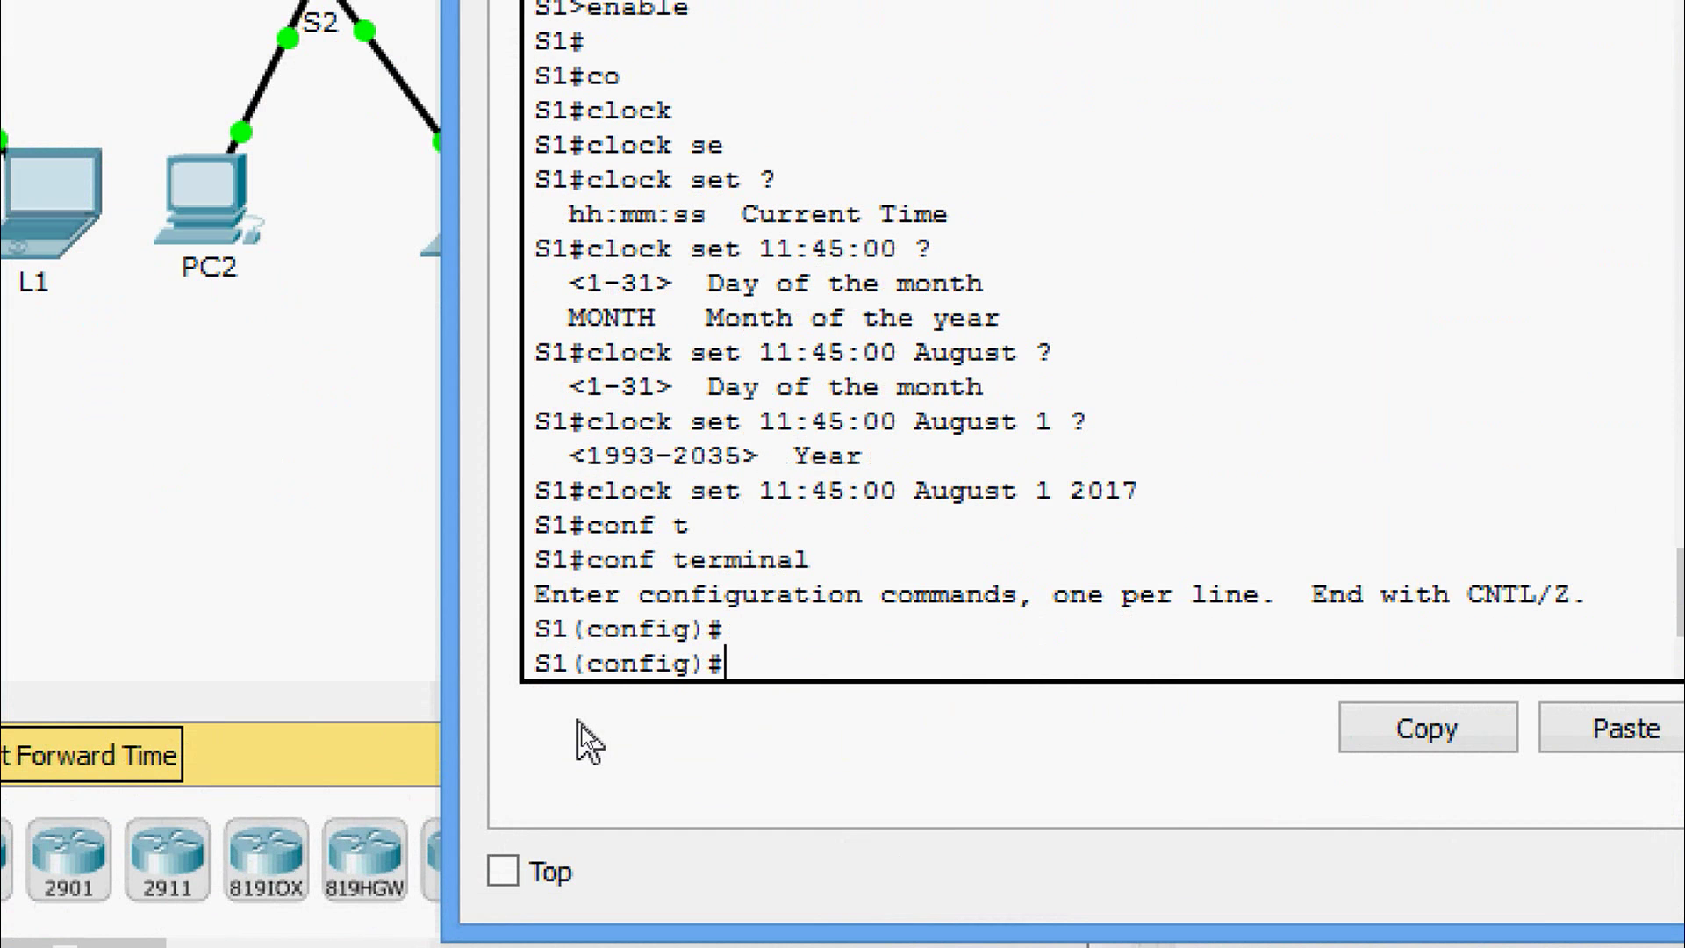
Step: Enable log timestamps on S1 with service timestamps log datetime msec, consulting the datetime argument help, and close S1's window
text(ser)
key(Tab)
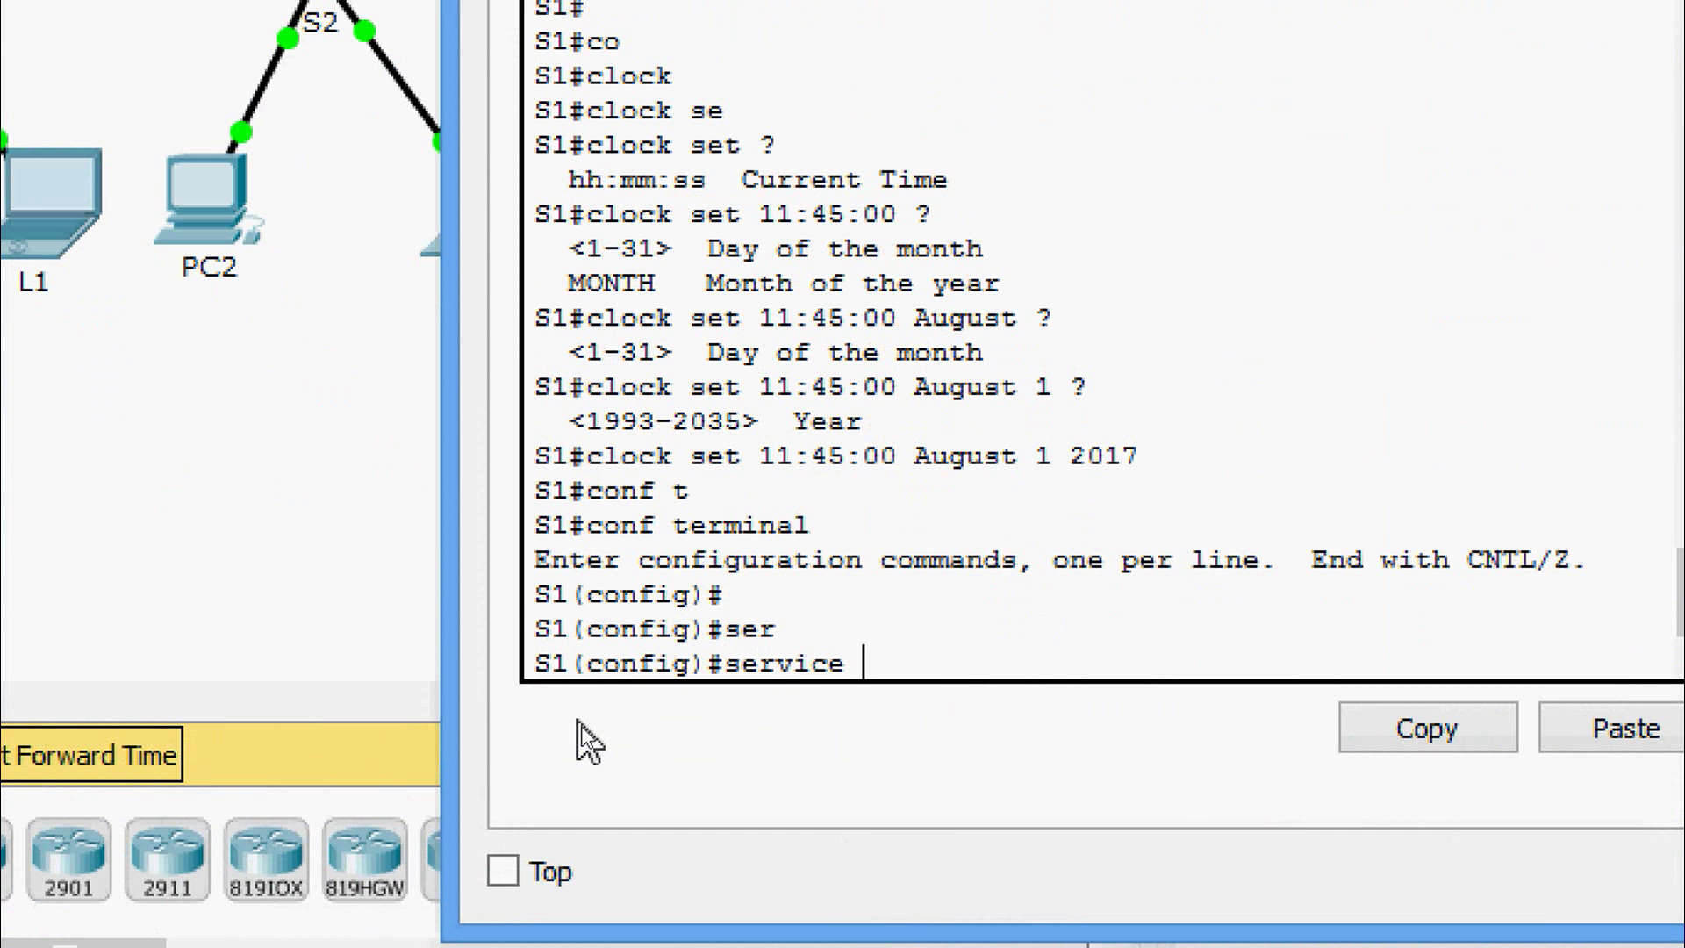
text(time)
key(Tab)
text(l)
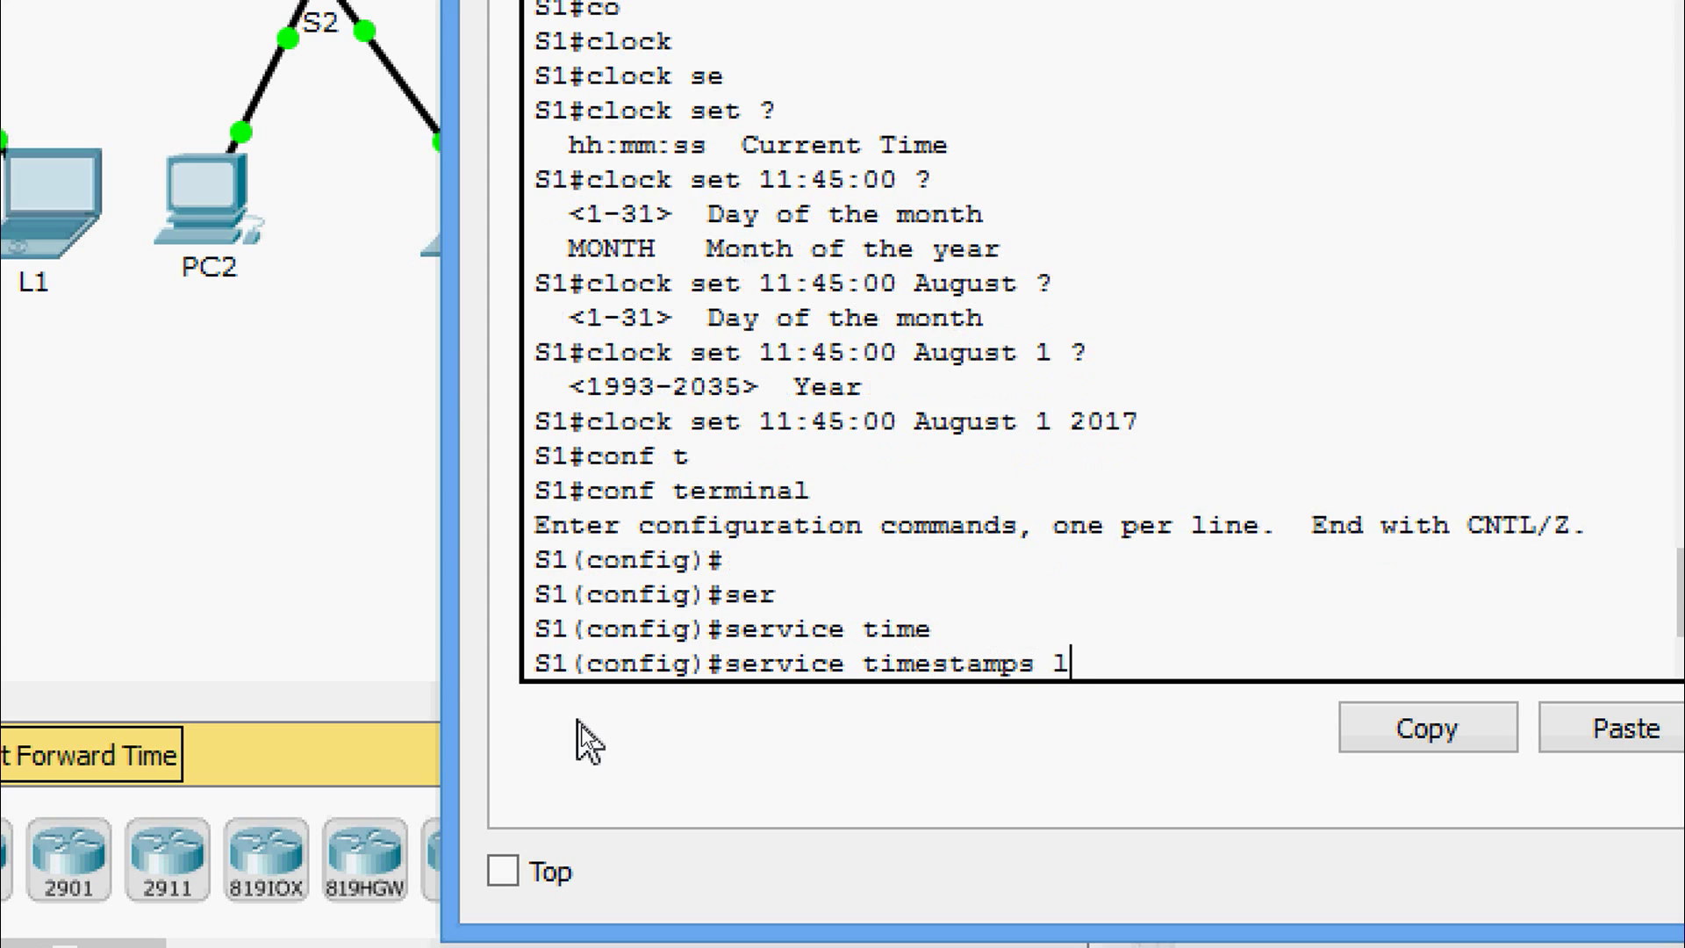
text(o)
key(Tab)
text(date)
key(Tab)
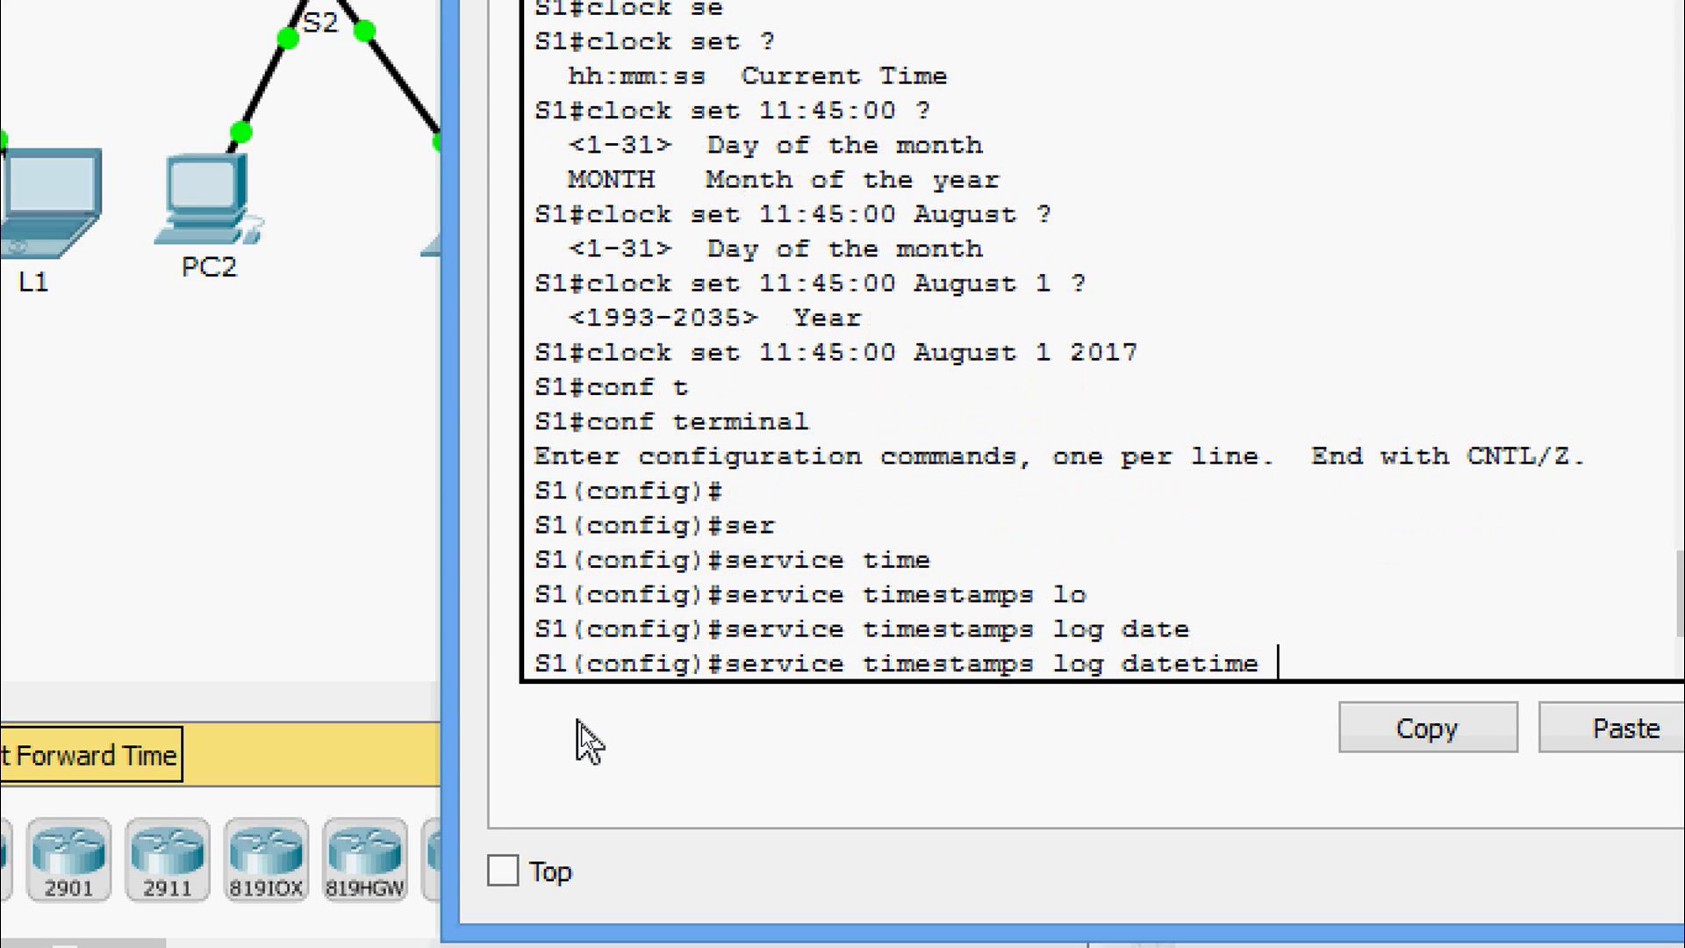
text(?m)
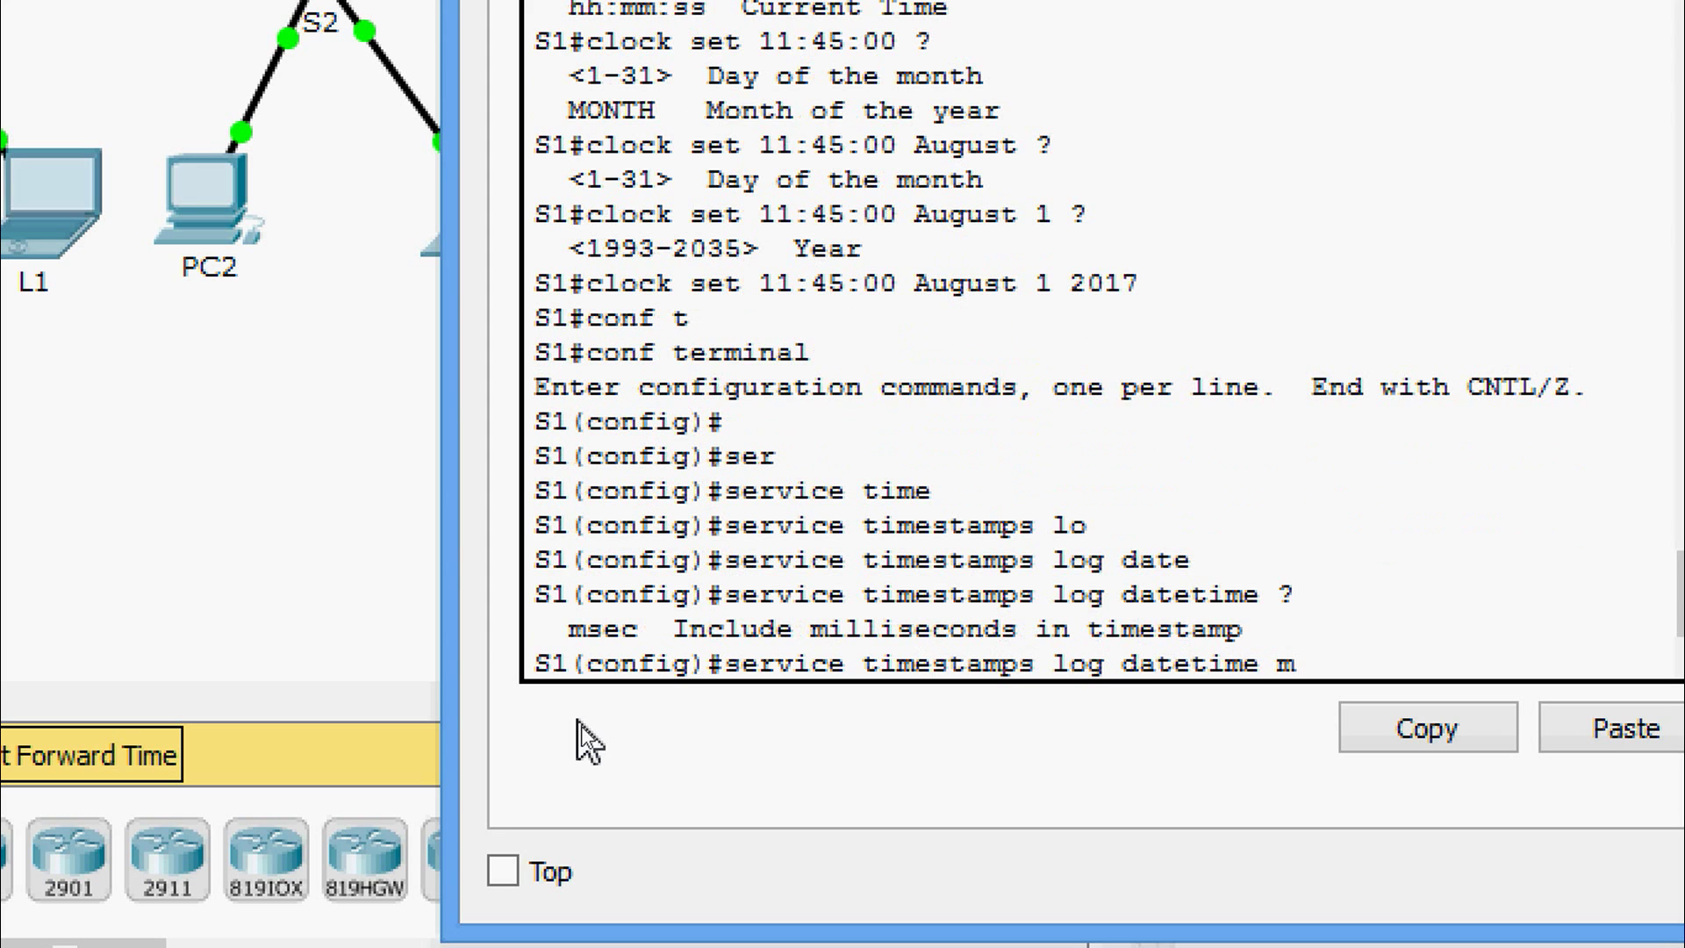
text(se)
key(Tab)
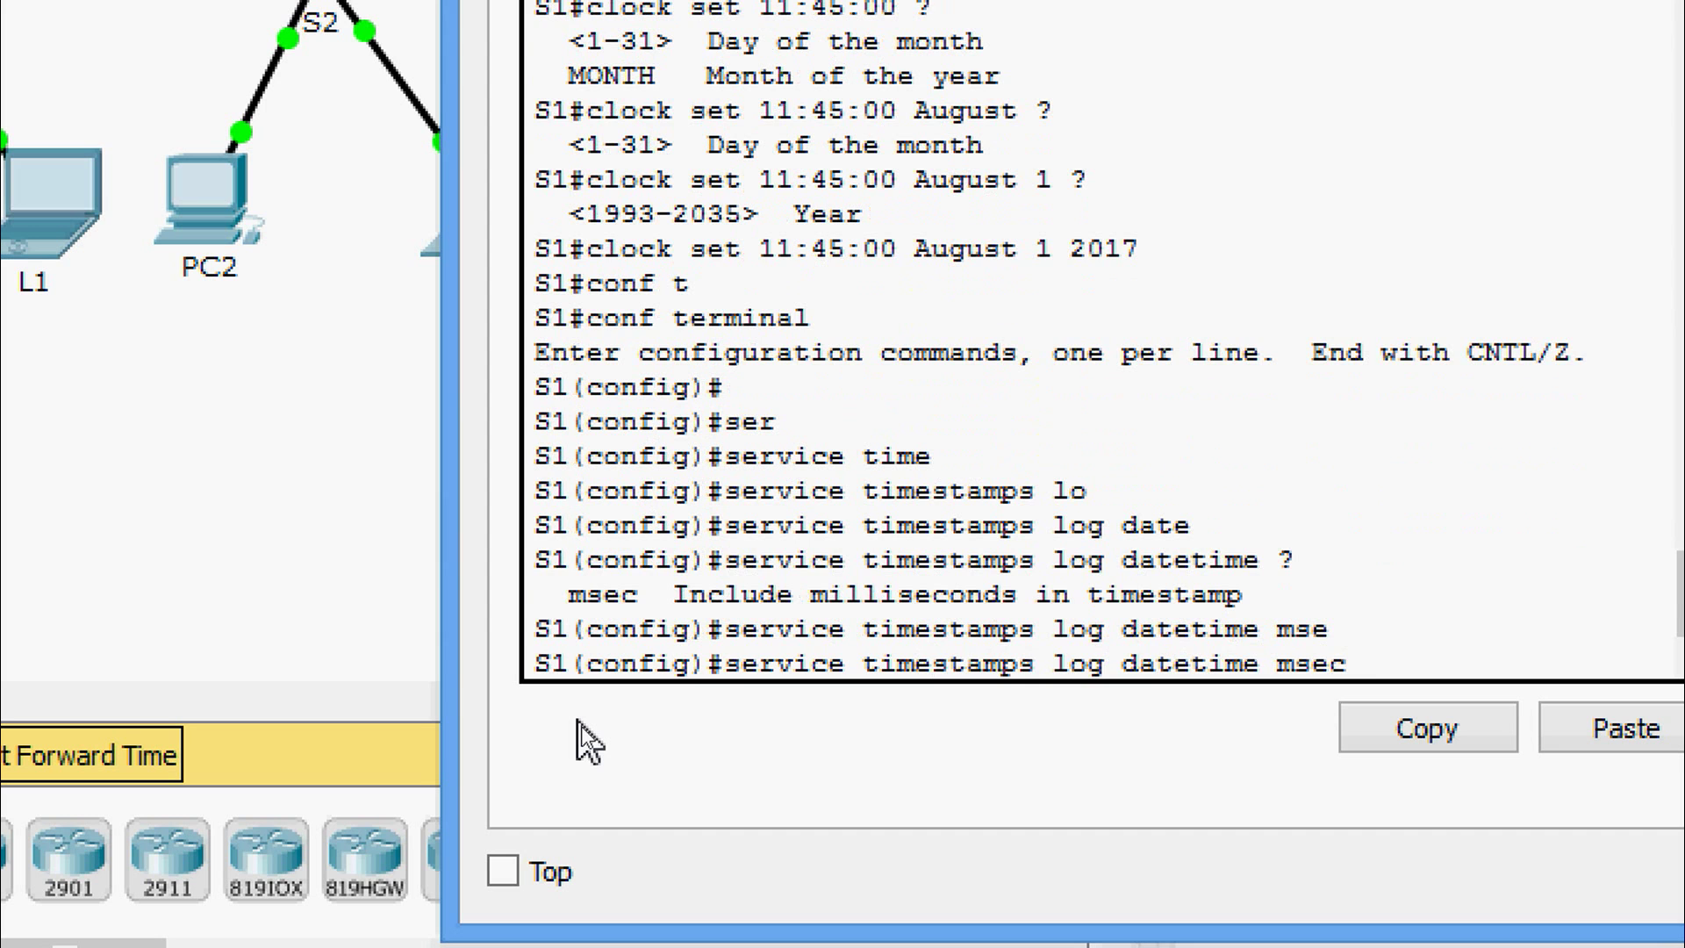
key(Return)
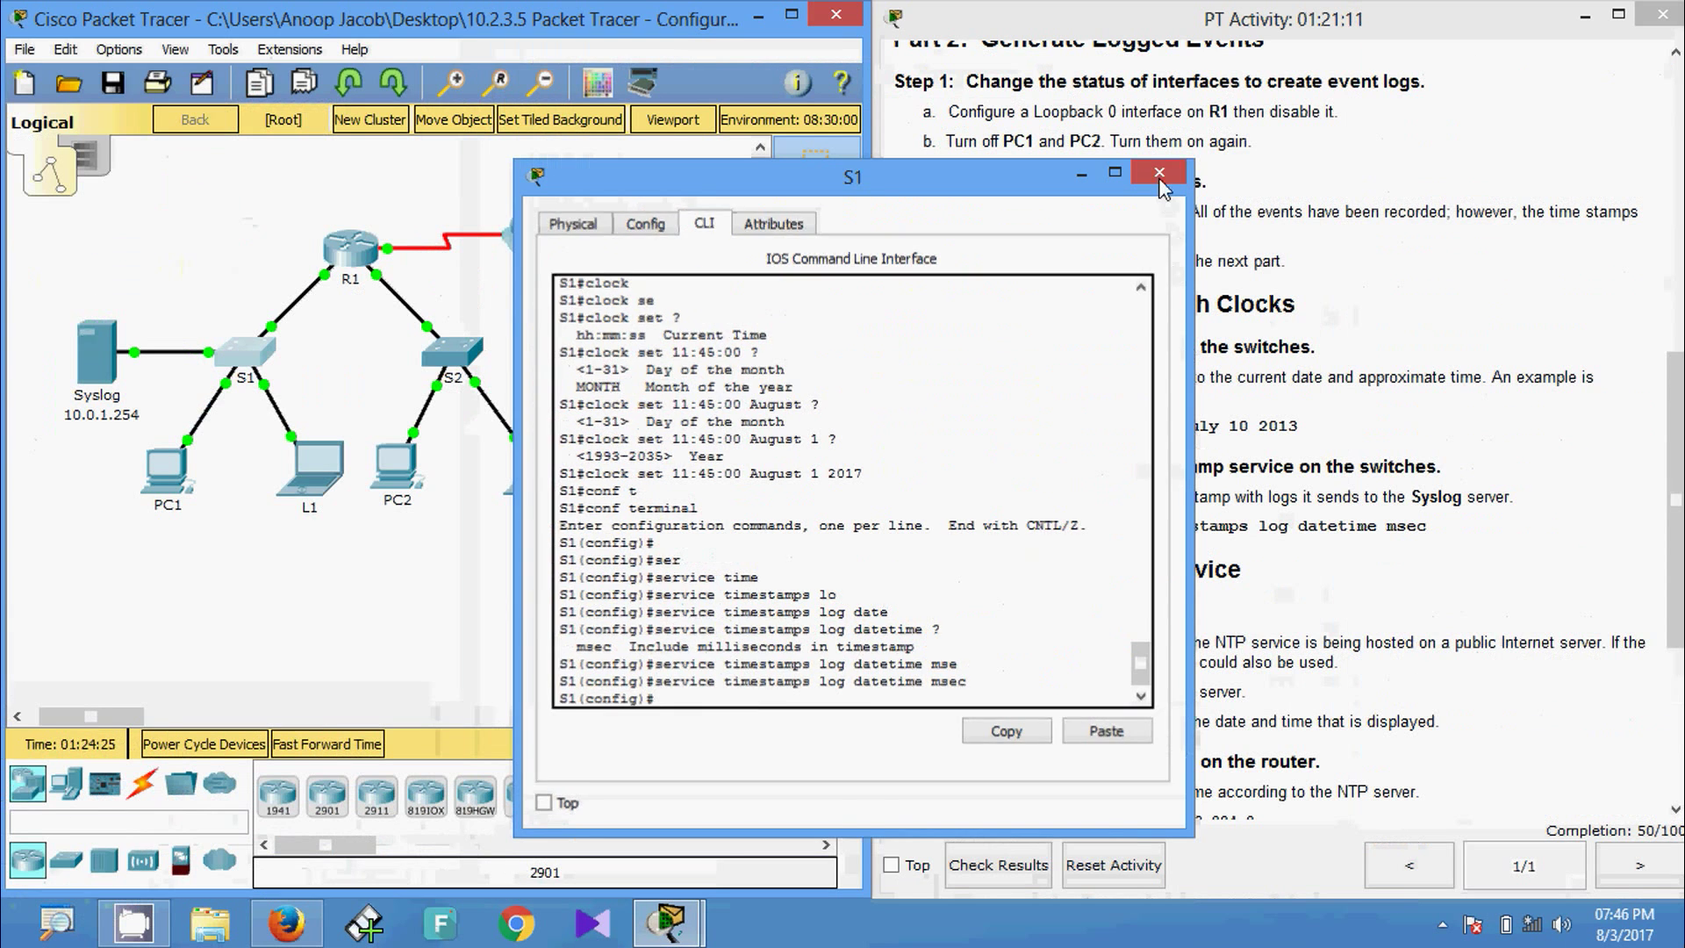
click(1167, 180)
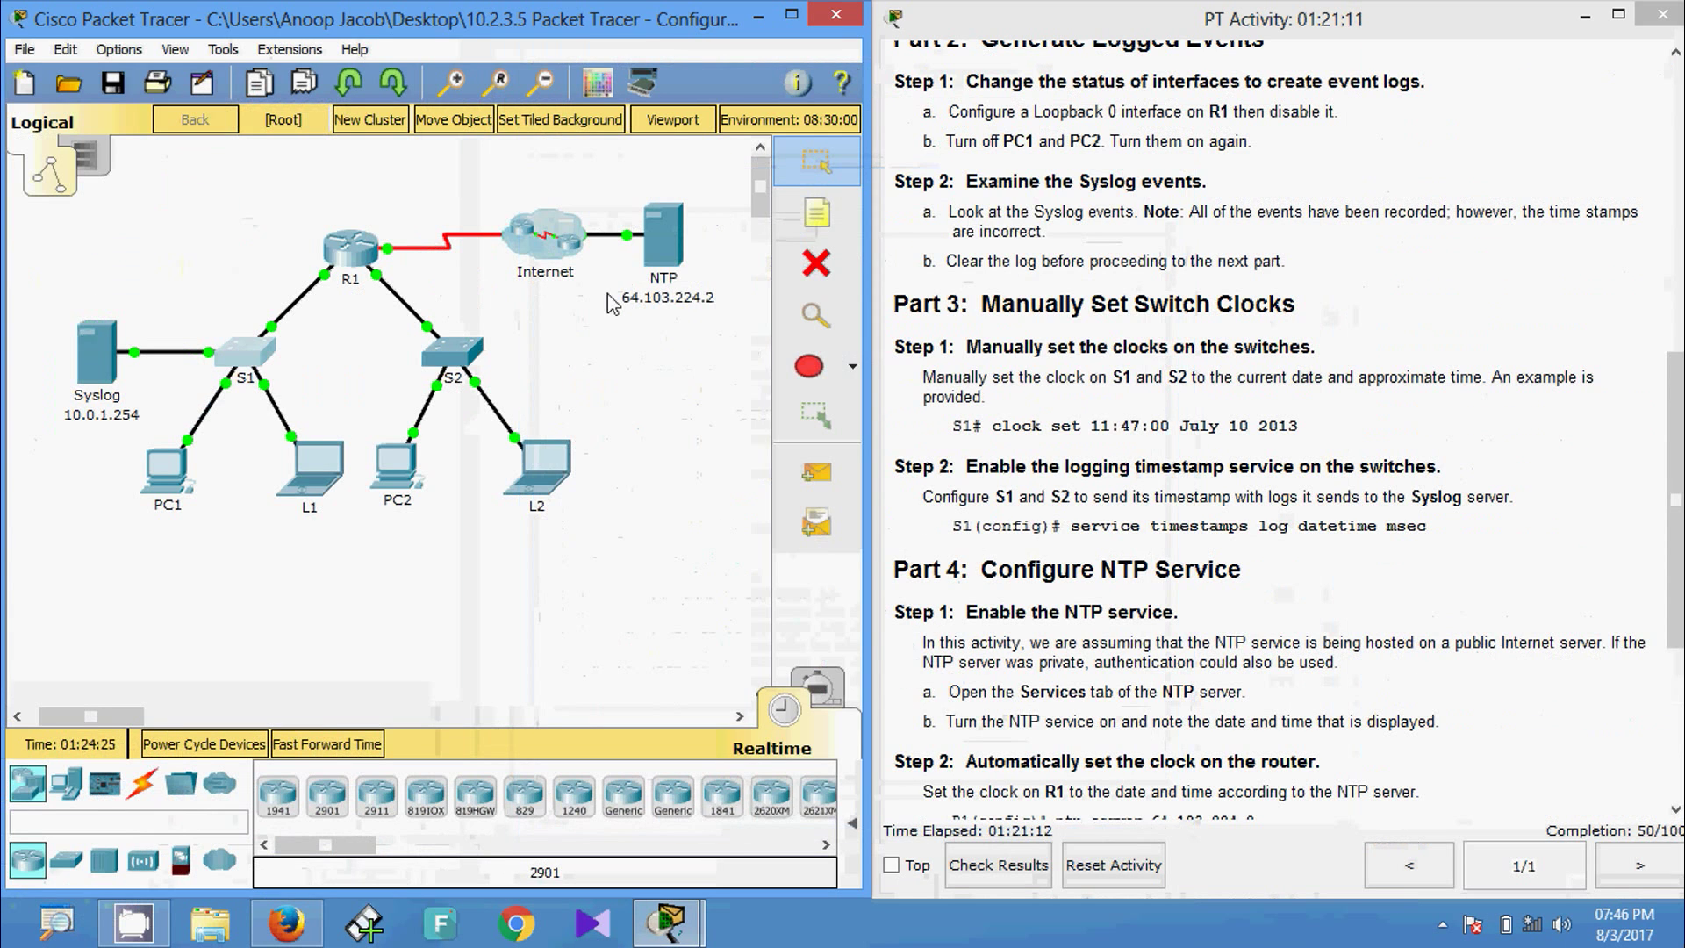
Step: Reopen S2's command line and enter global configuration mode with conf t
click(451, 358)
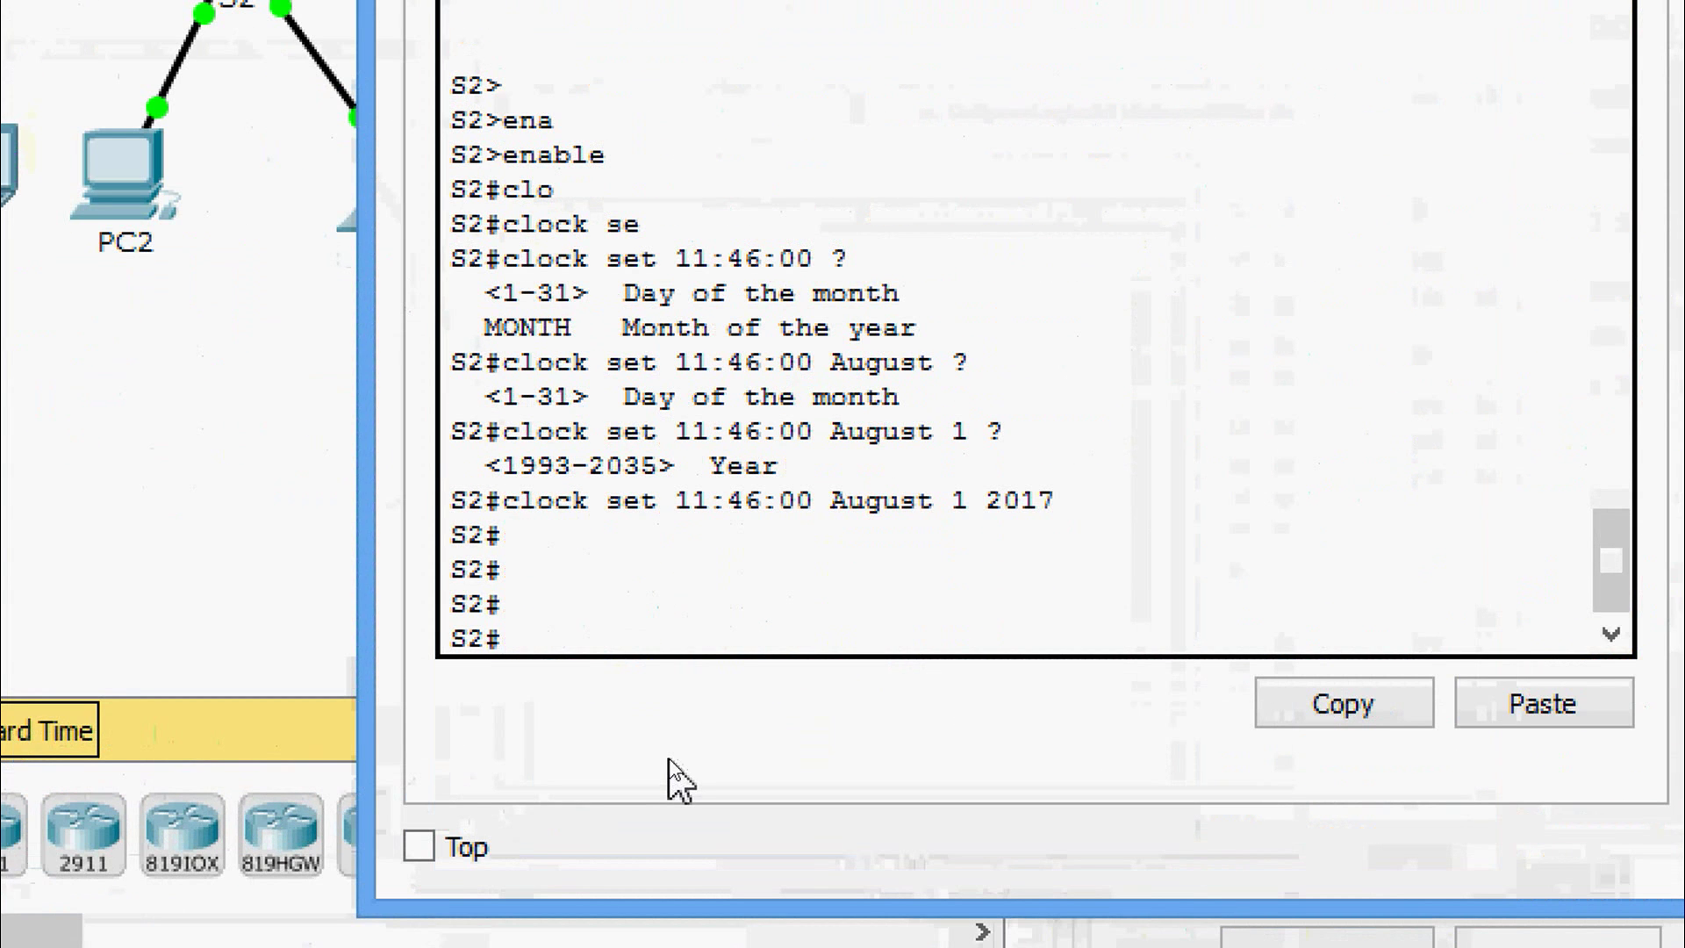
text(conf t)
key(Return)
key(Return)
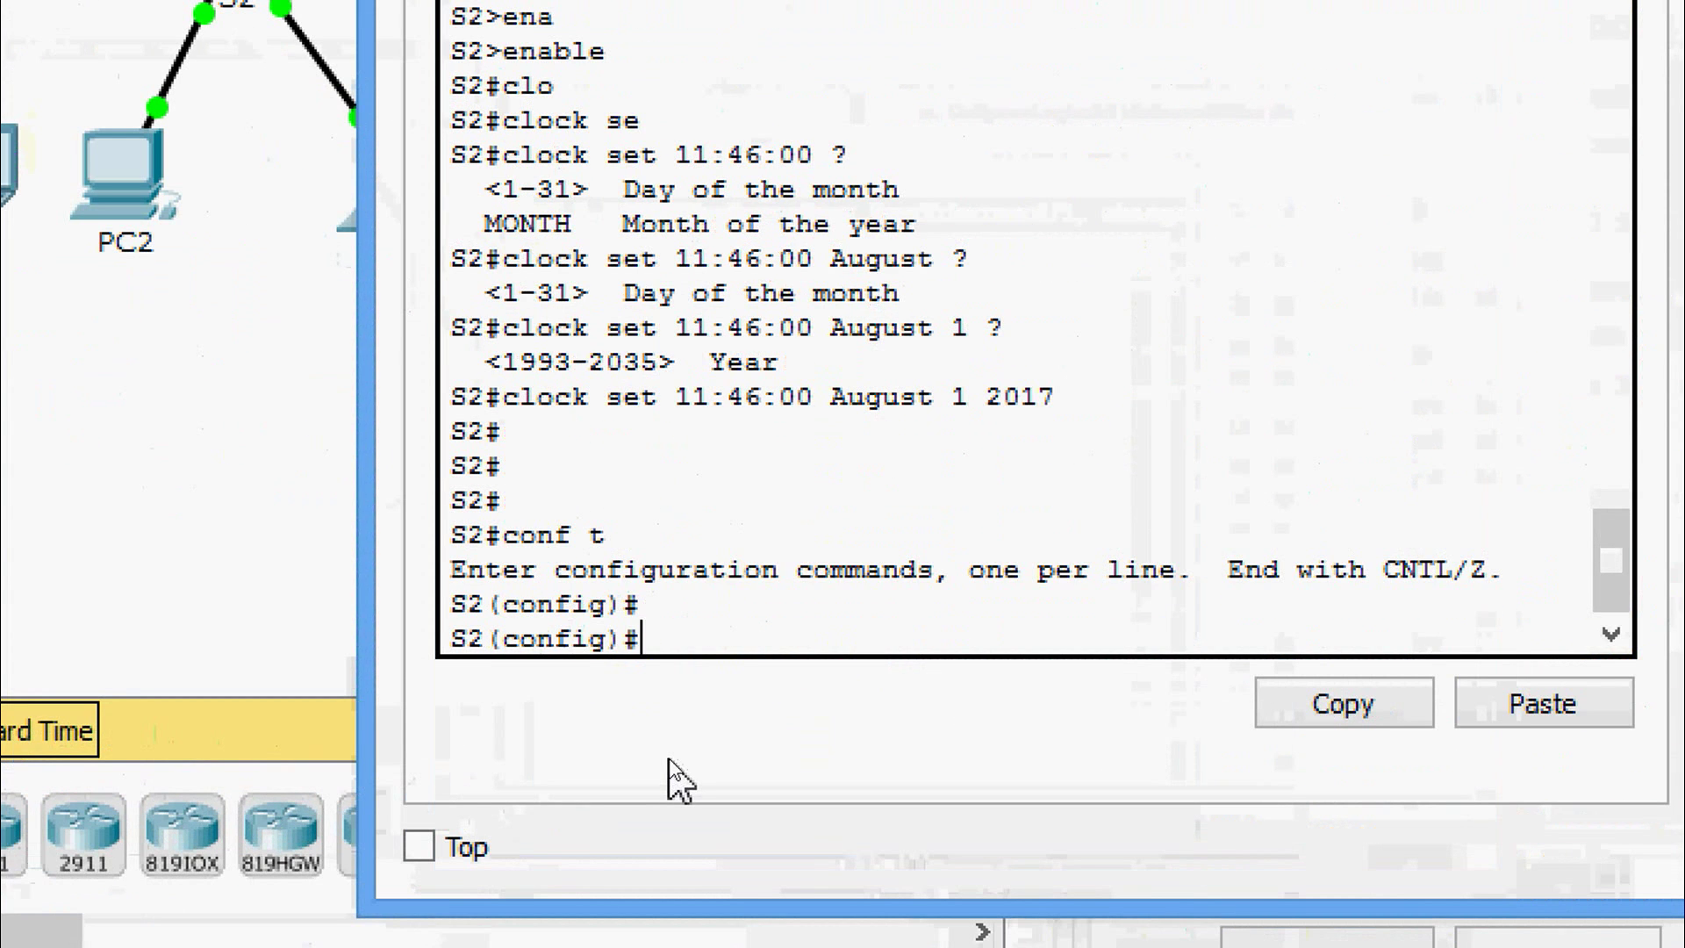
Step: Enable log timestamps on S2 with service timestamps log datetime msec
text(ser)
key(Tab)
text(tim)
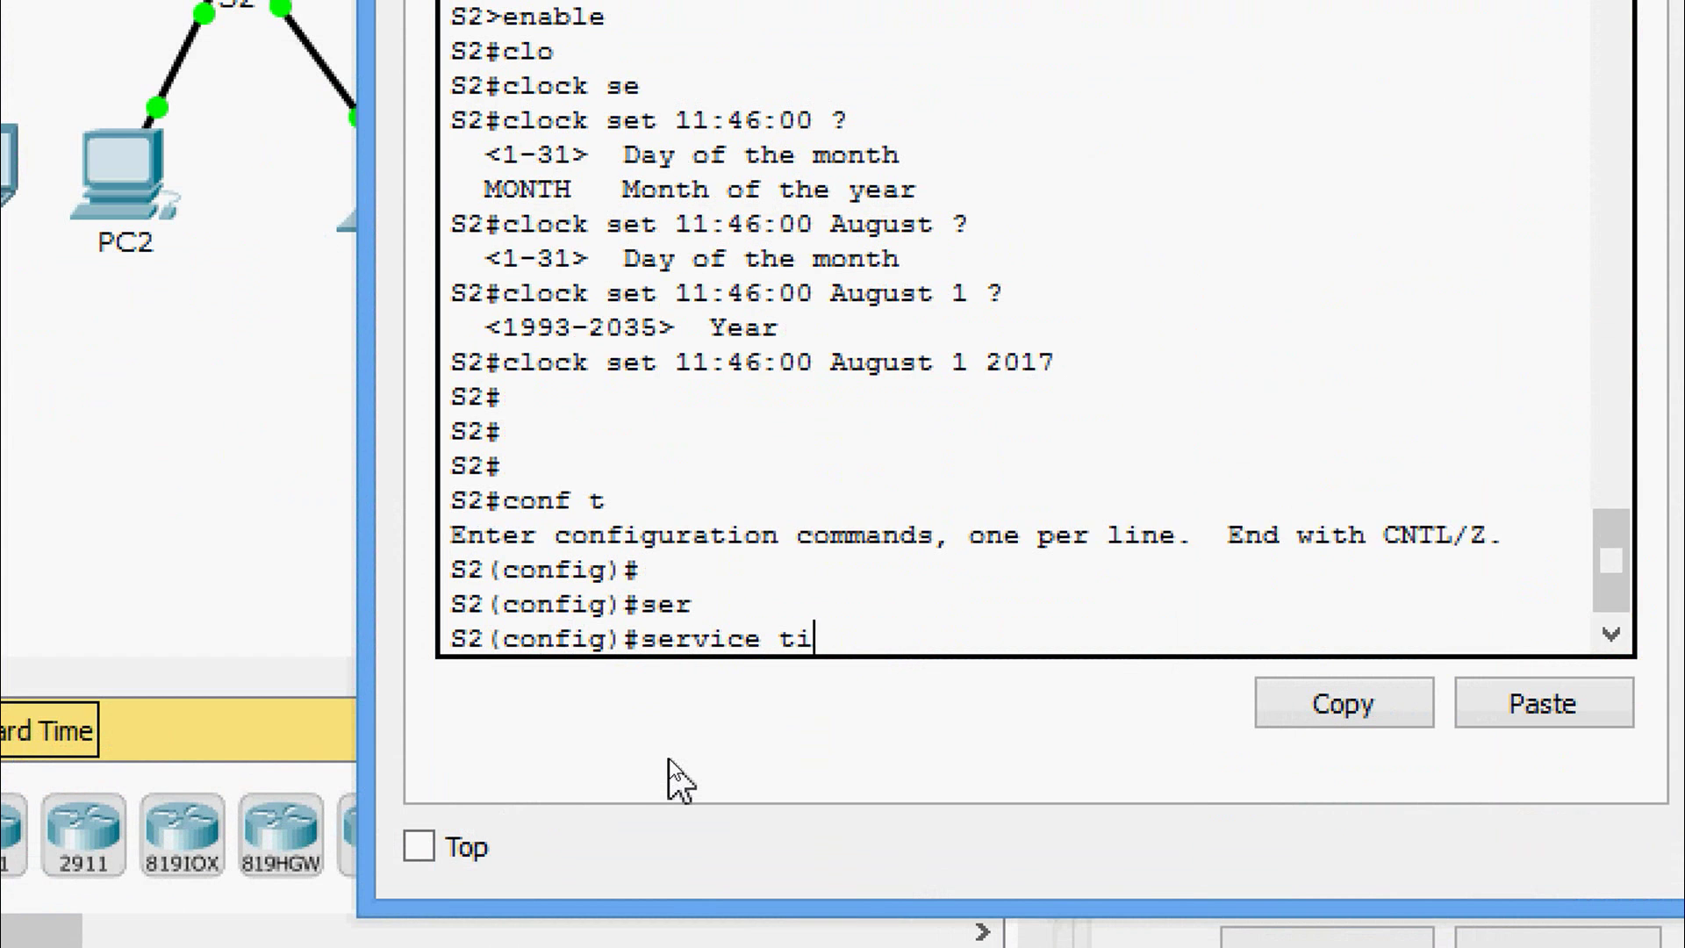
key(Tab)
text(lo)
key(Tab)
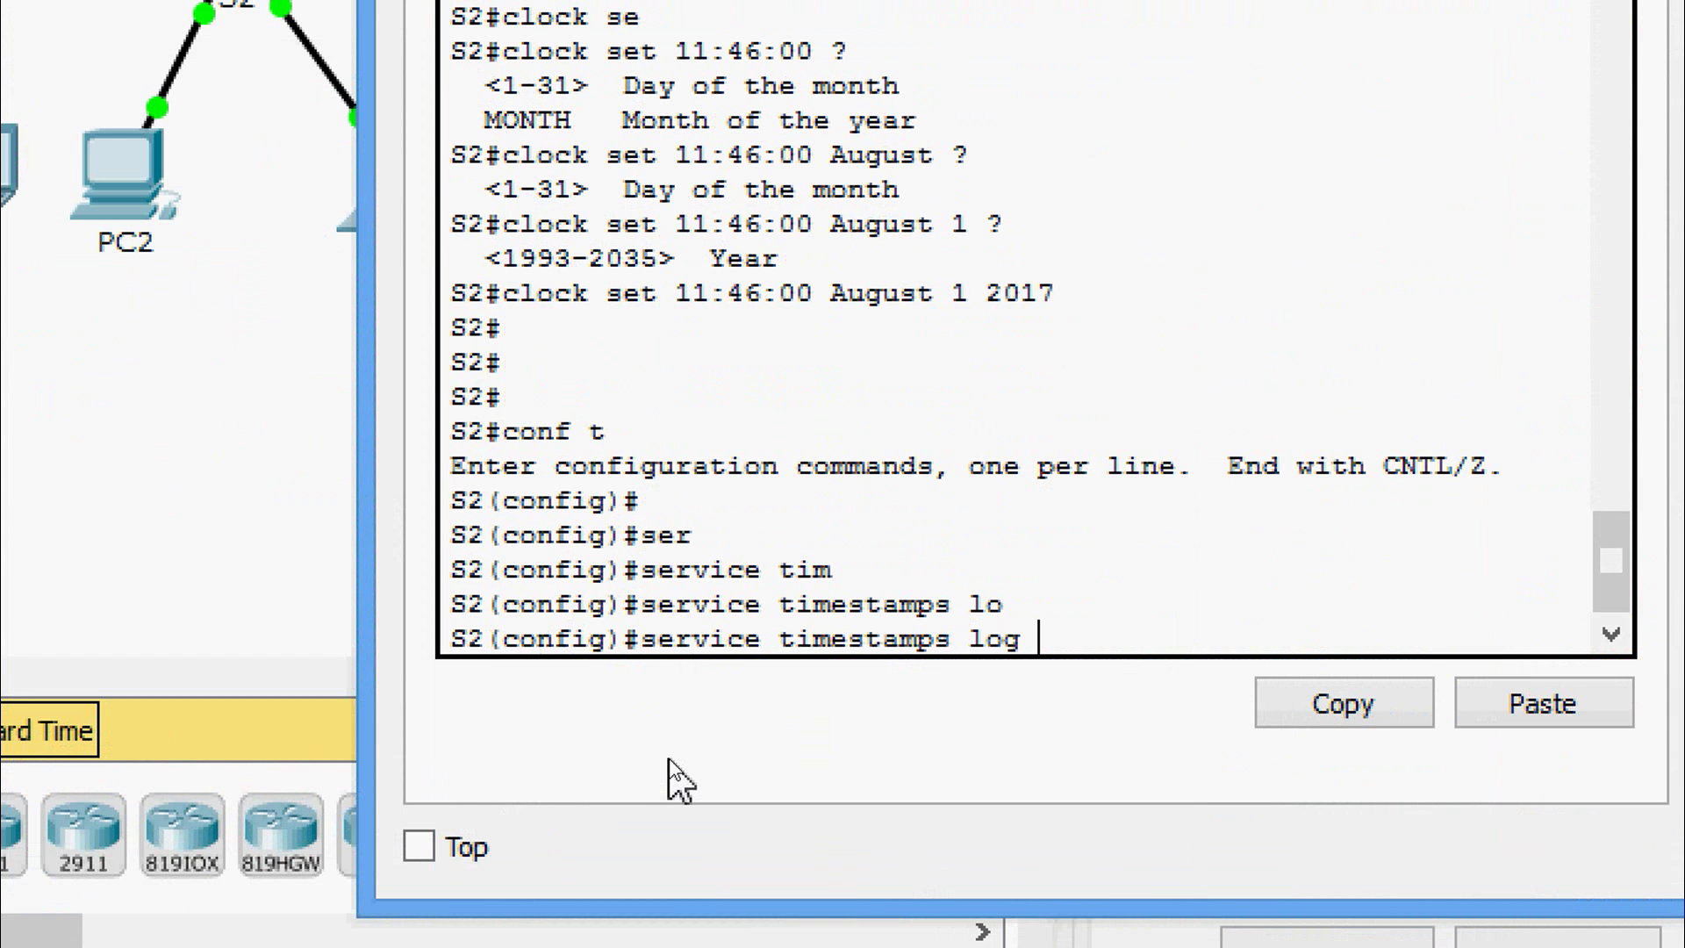
text(dat)
key(Tab)
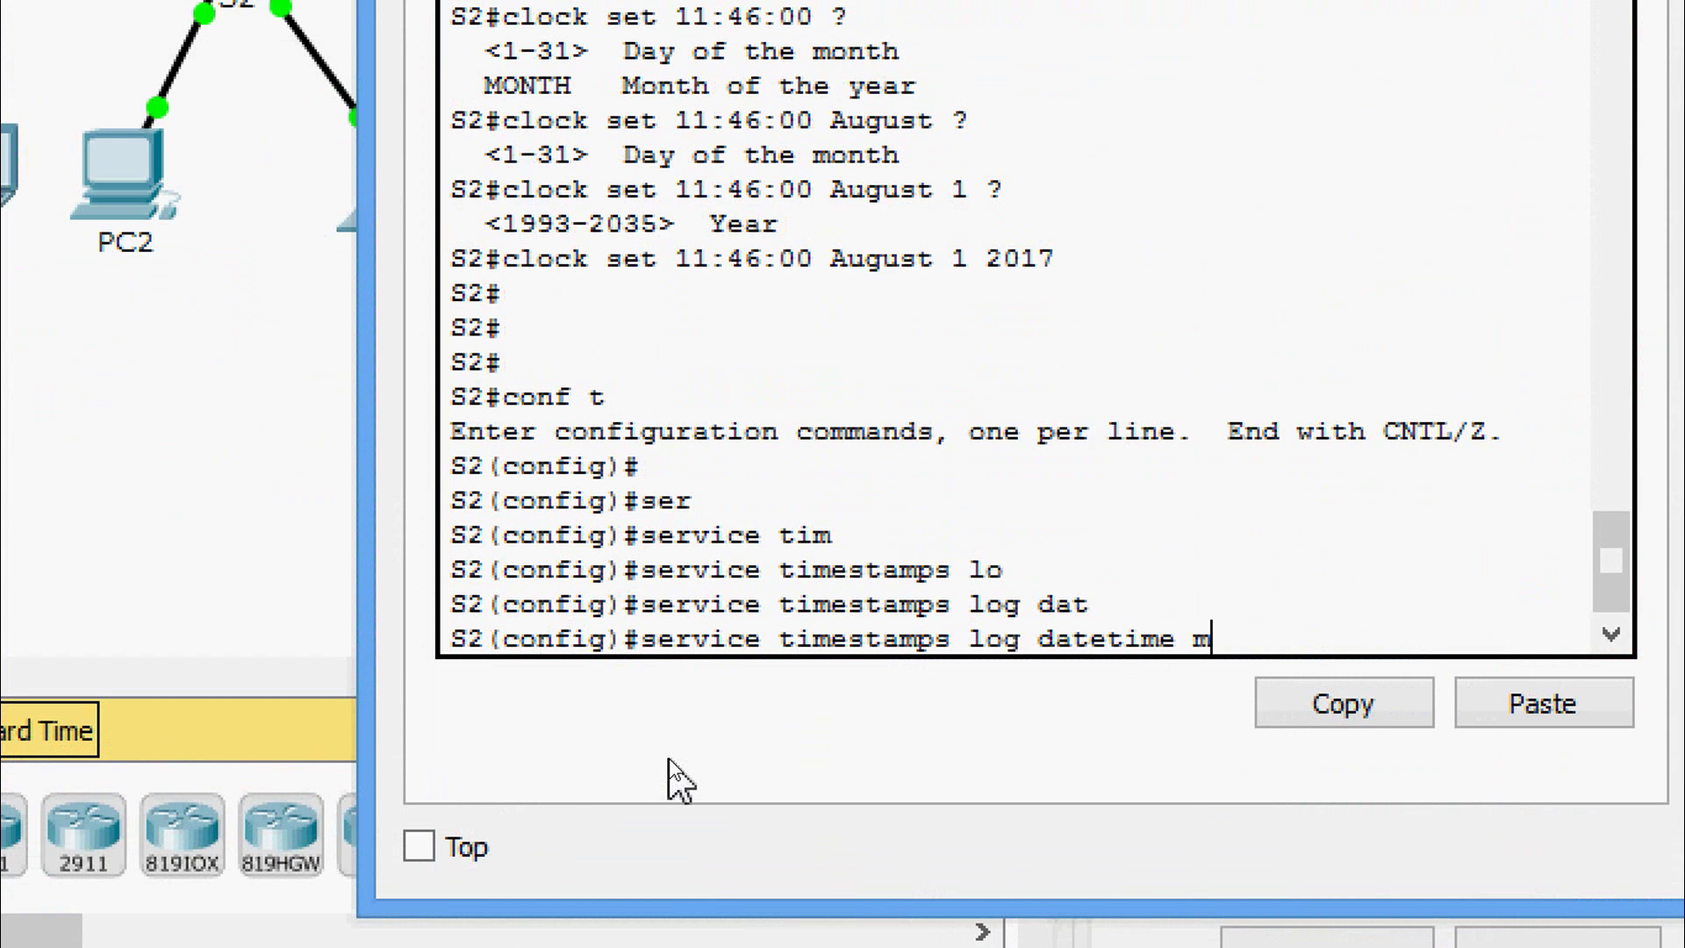
text(m)
key(Tab)
key(Return)
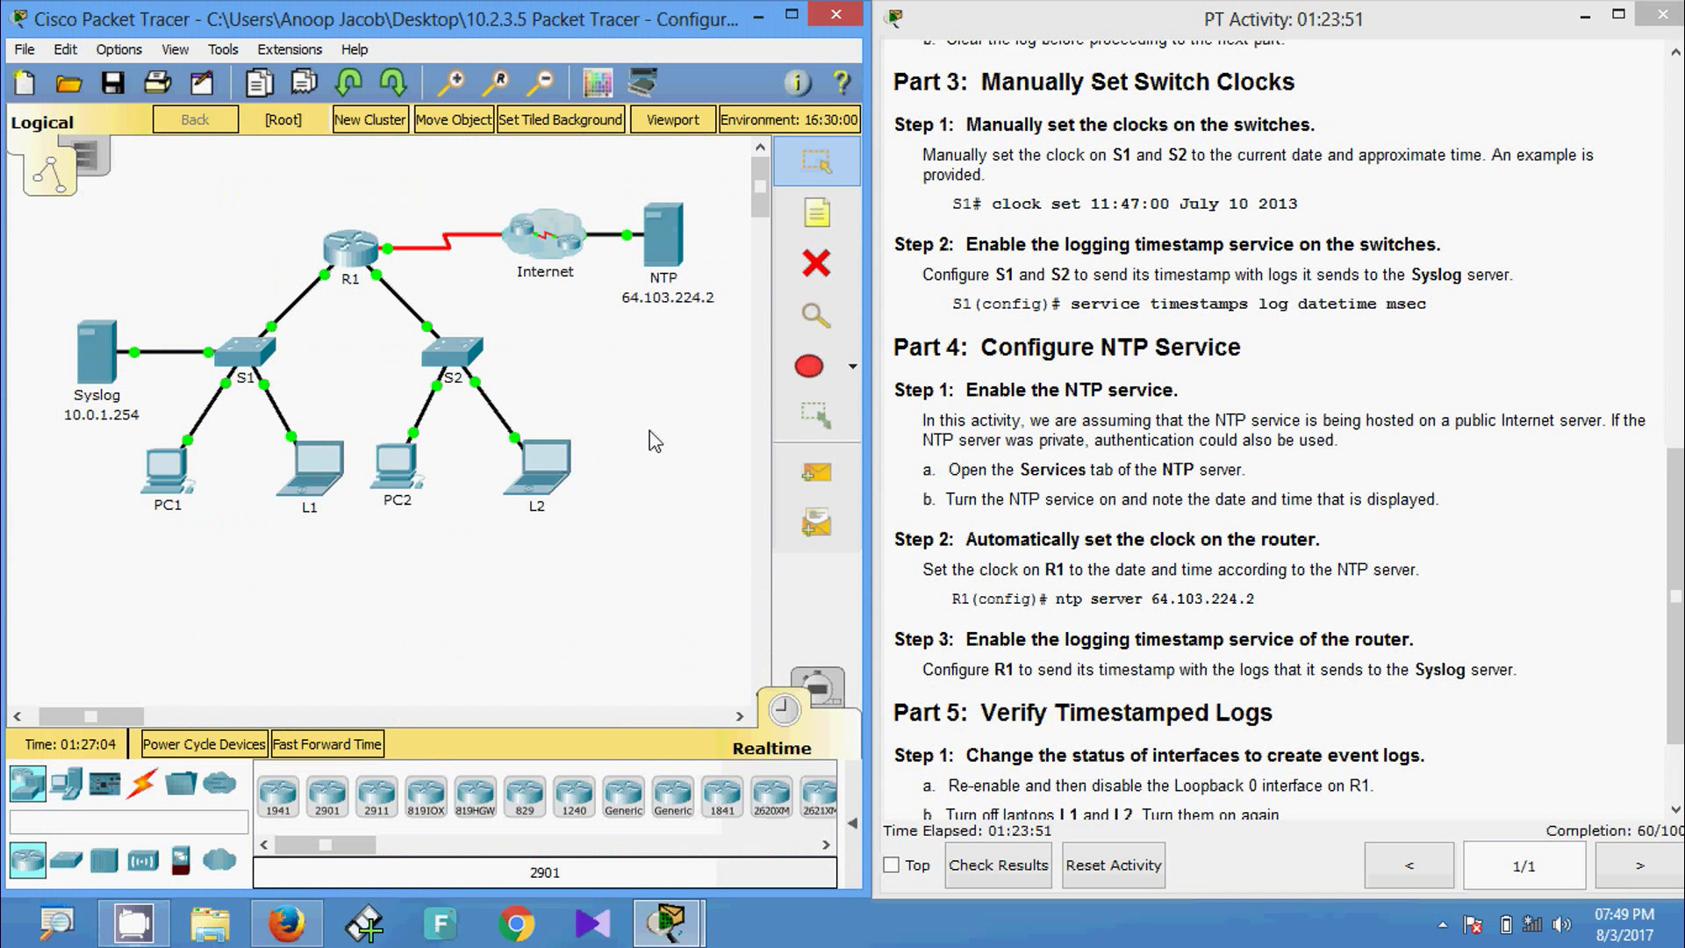
Step: Open the NTP server's services and turn its NTP service on
click(662, 259)
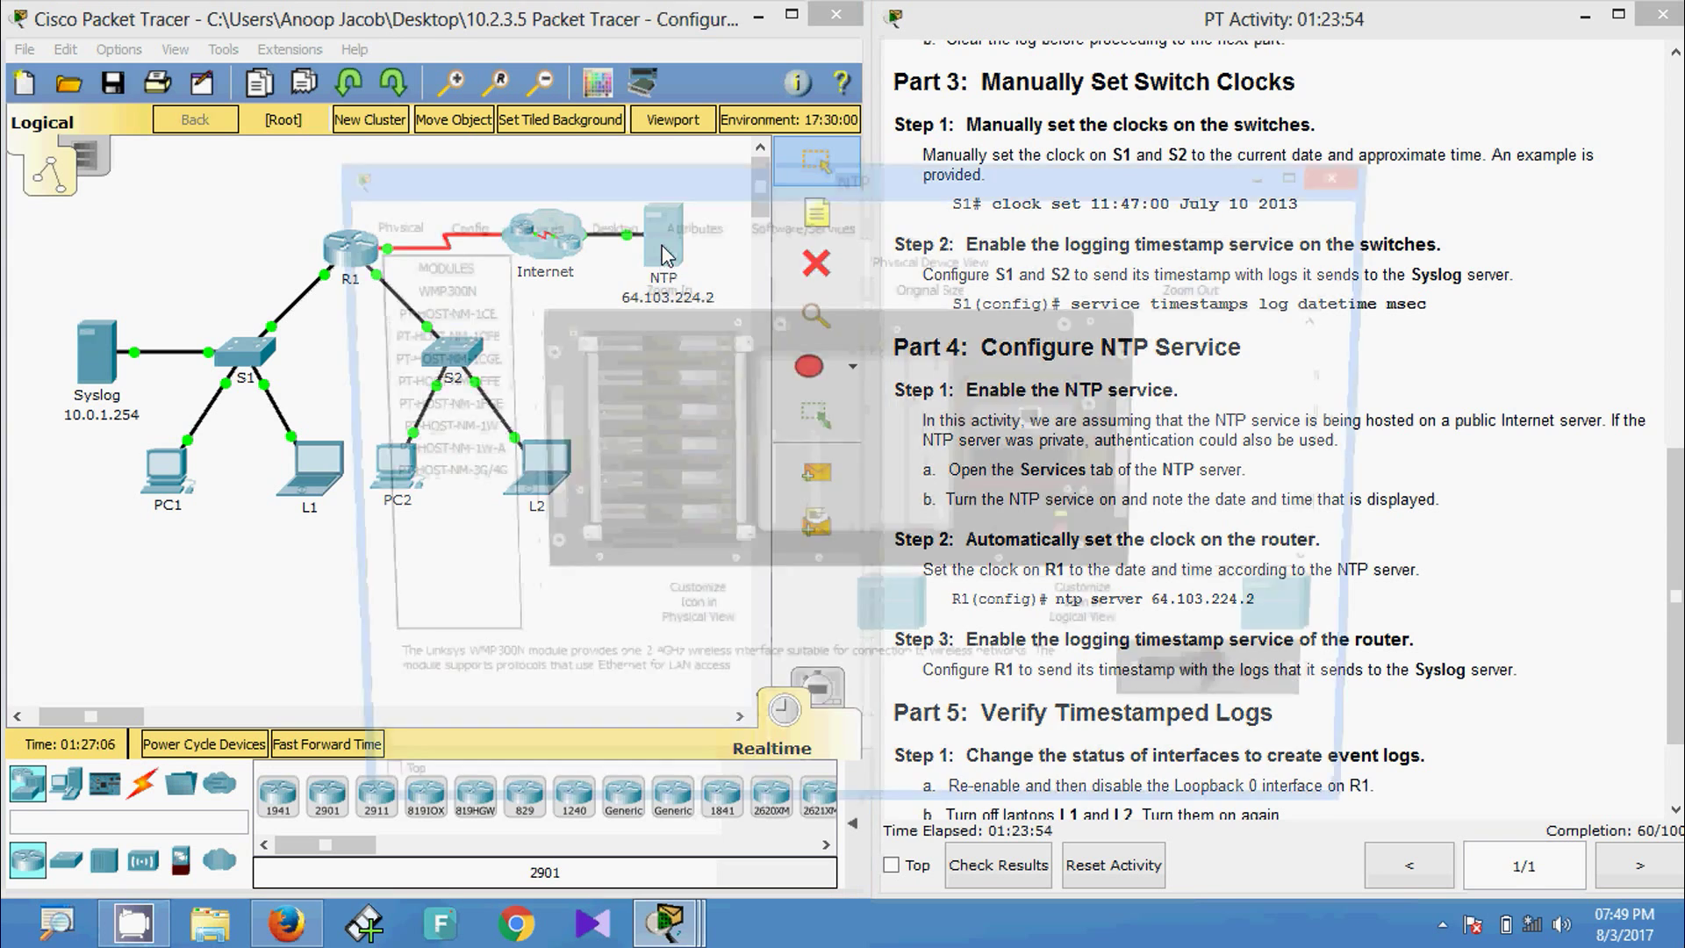
click(522, 232)
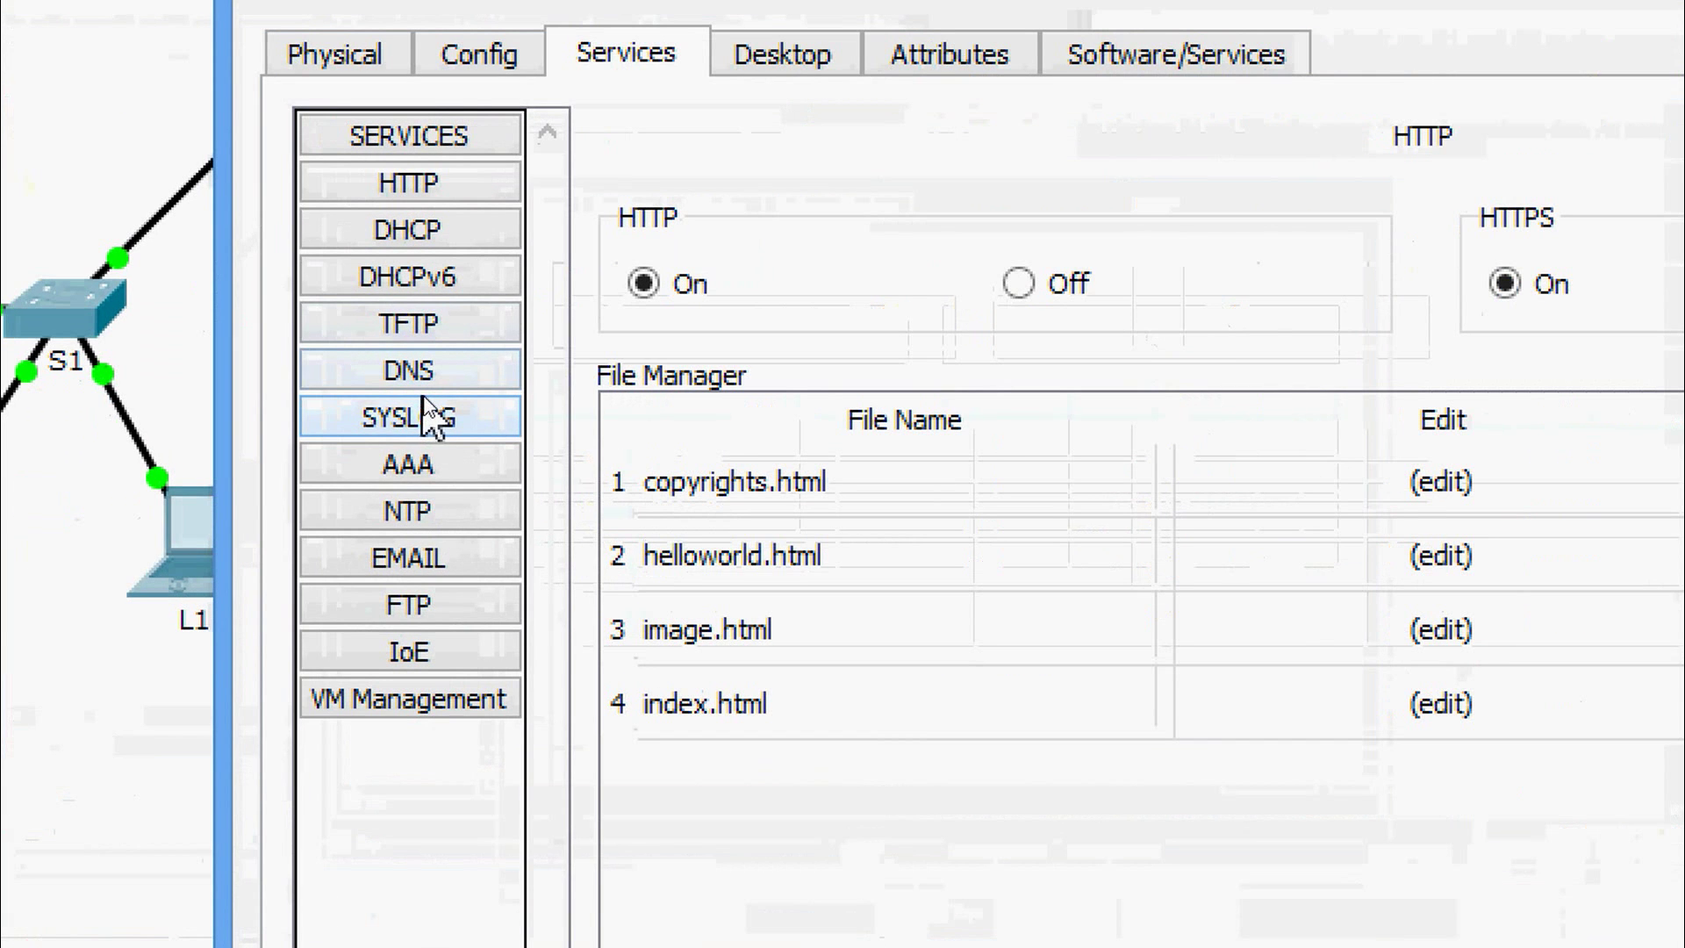
click(413, 513)
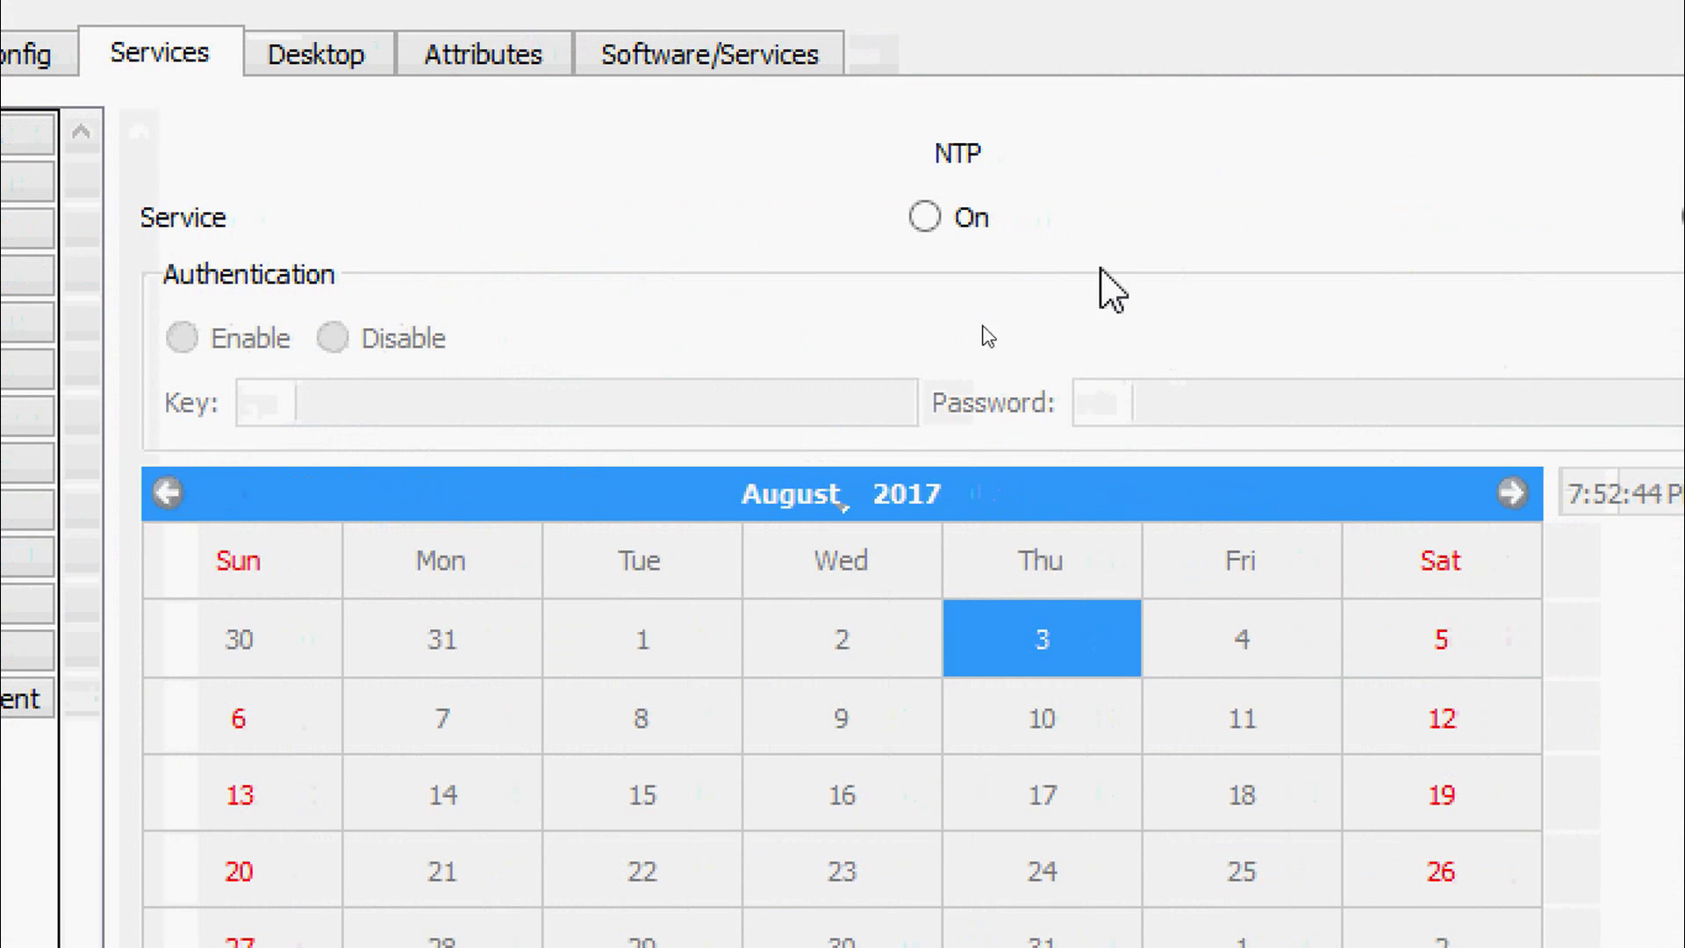
click(925, 217)
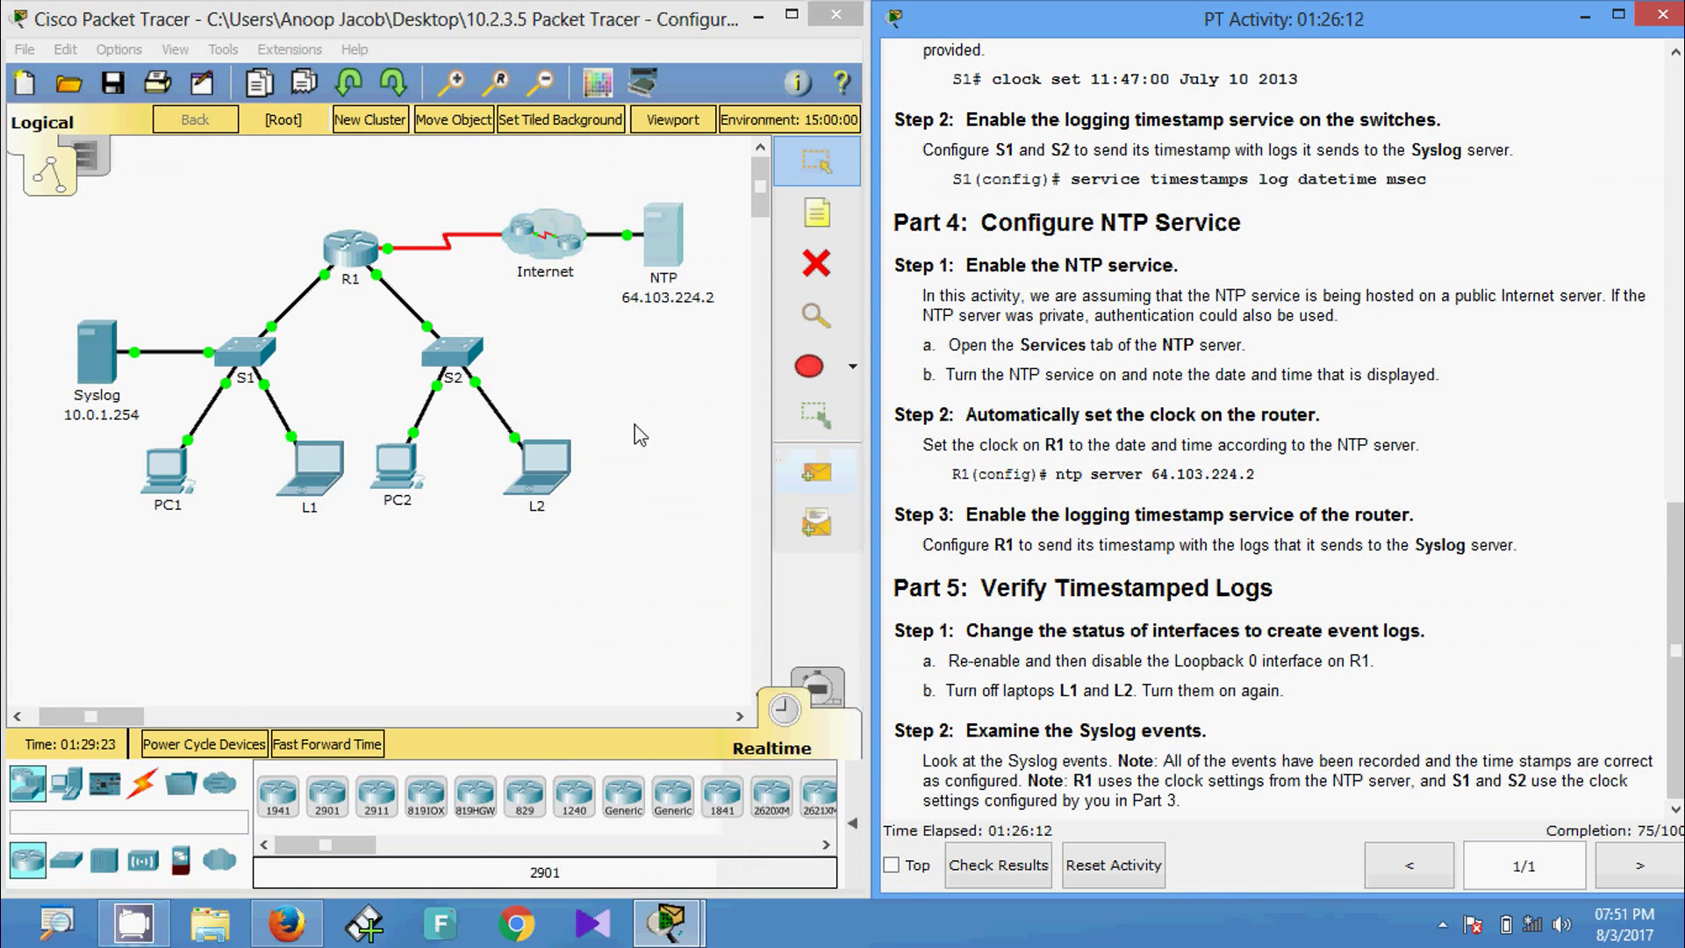
Step: Open R1's command line and enter global configuration mode through enable and conf terminal
click(350, 259)
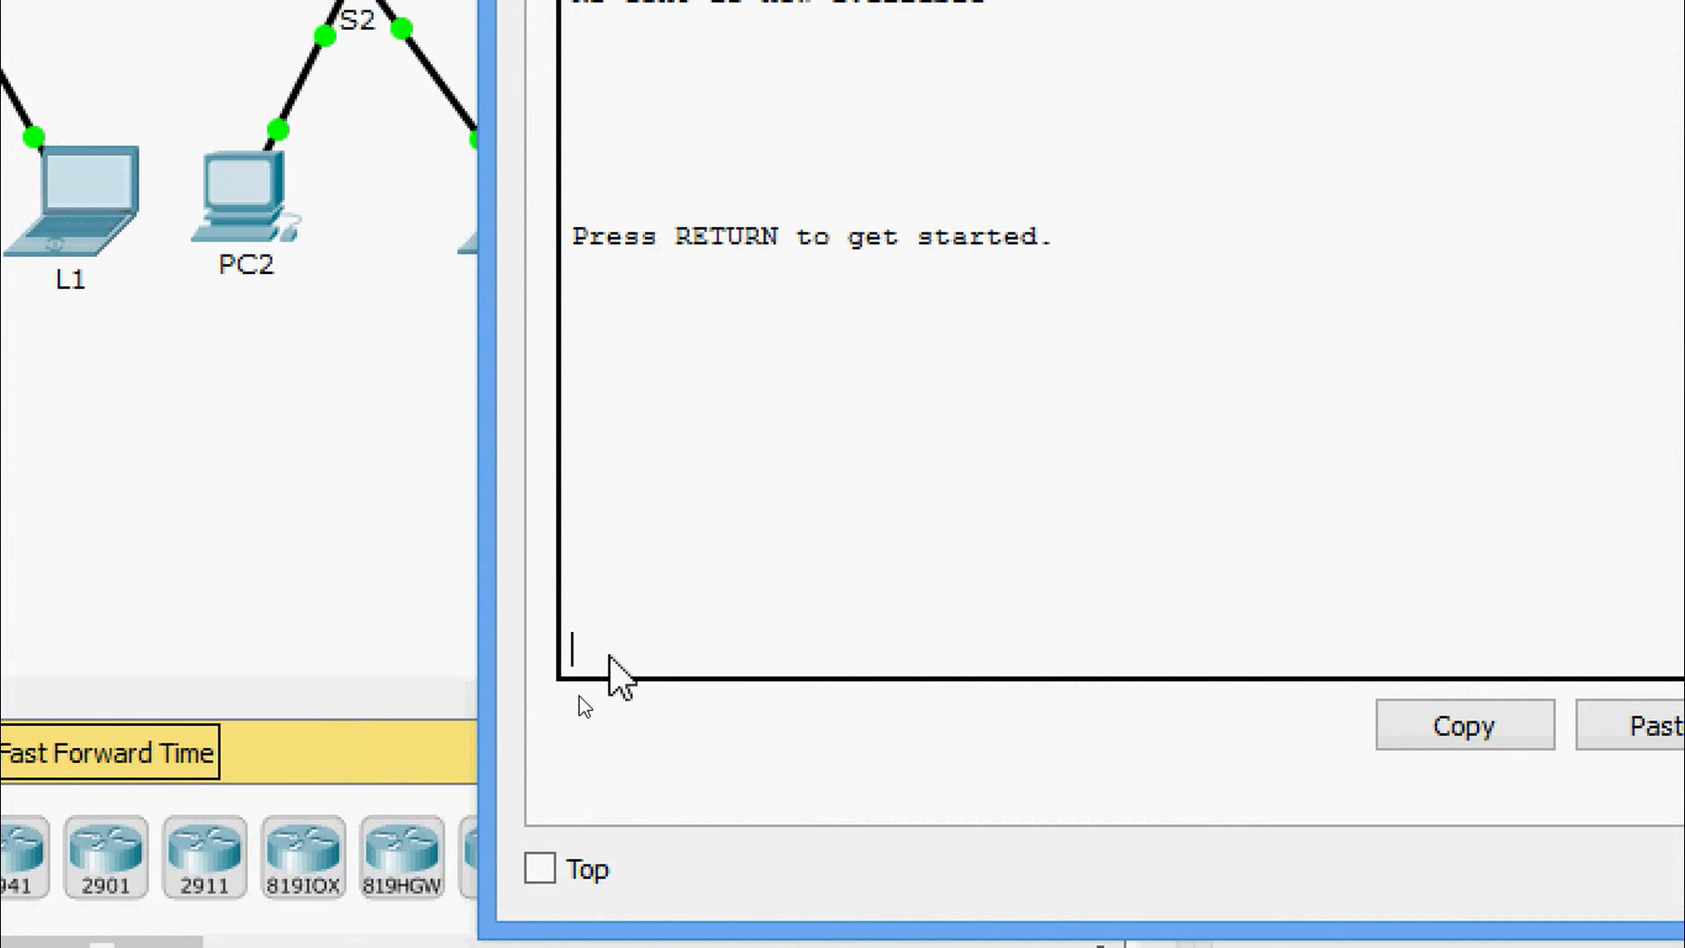
key(Return)
text(ena)
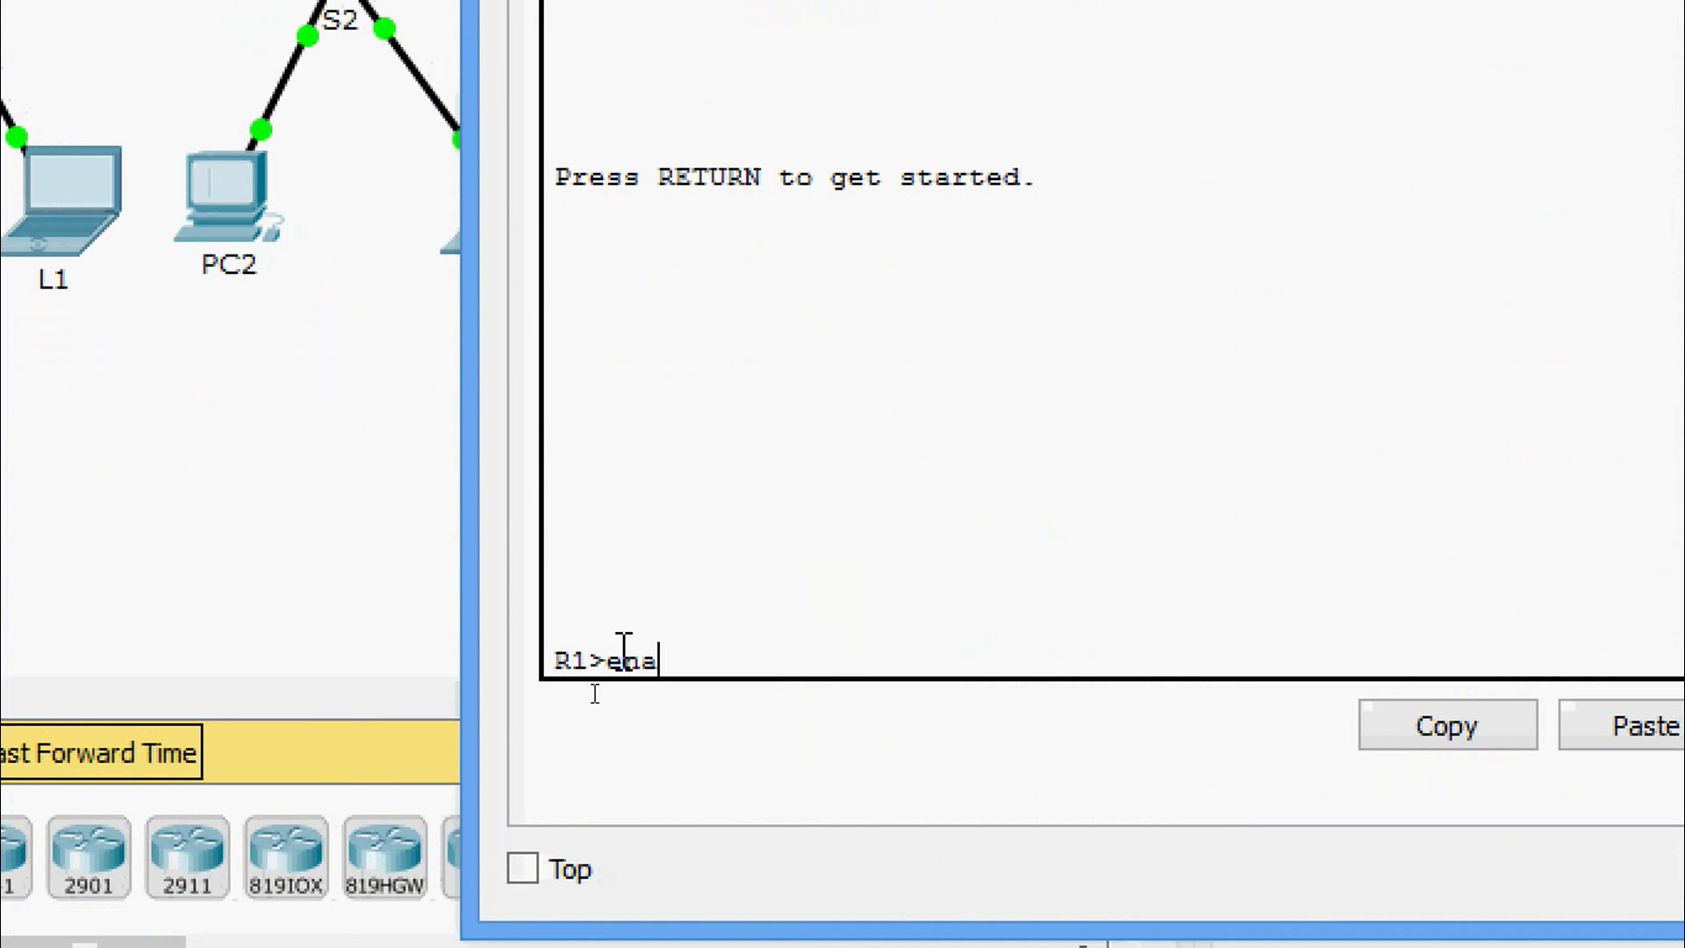
key(Tab)
key(Return)
text(conf t)
key(Tab)
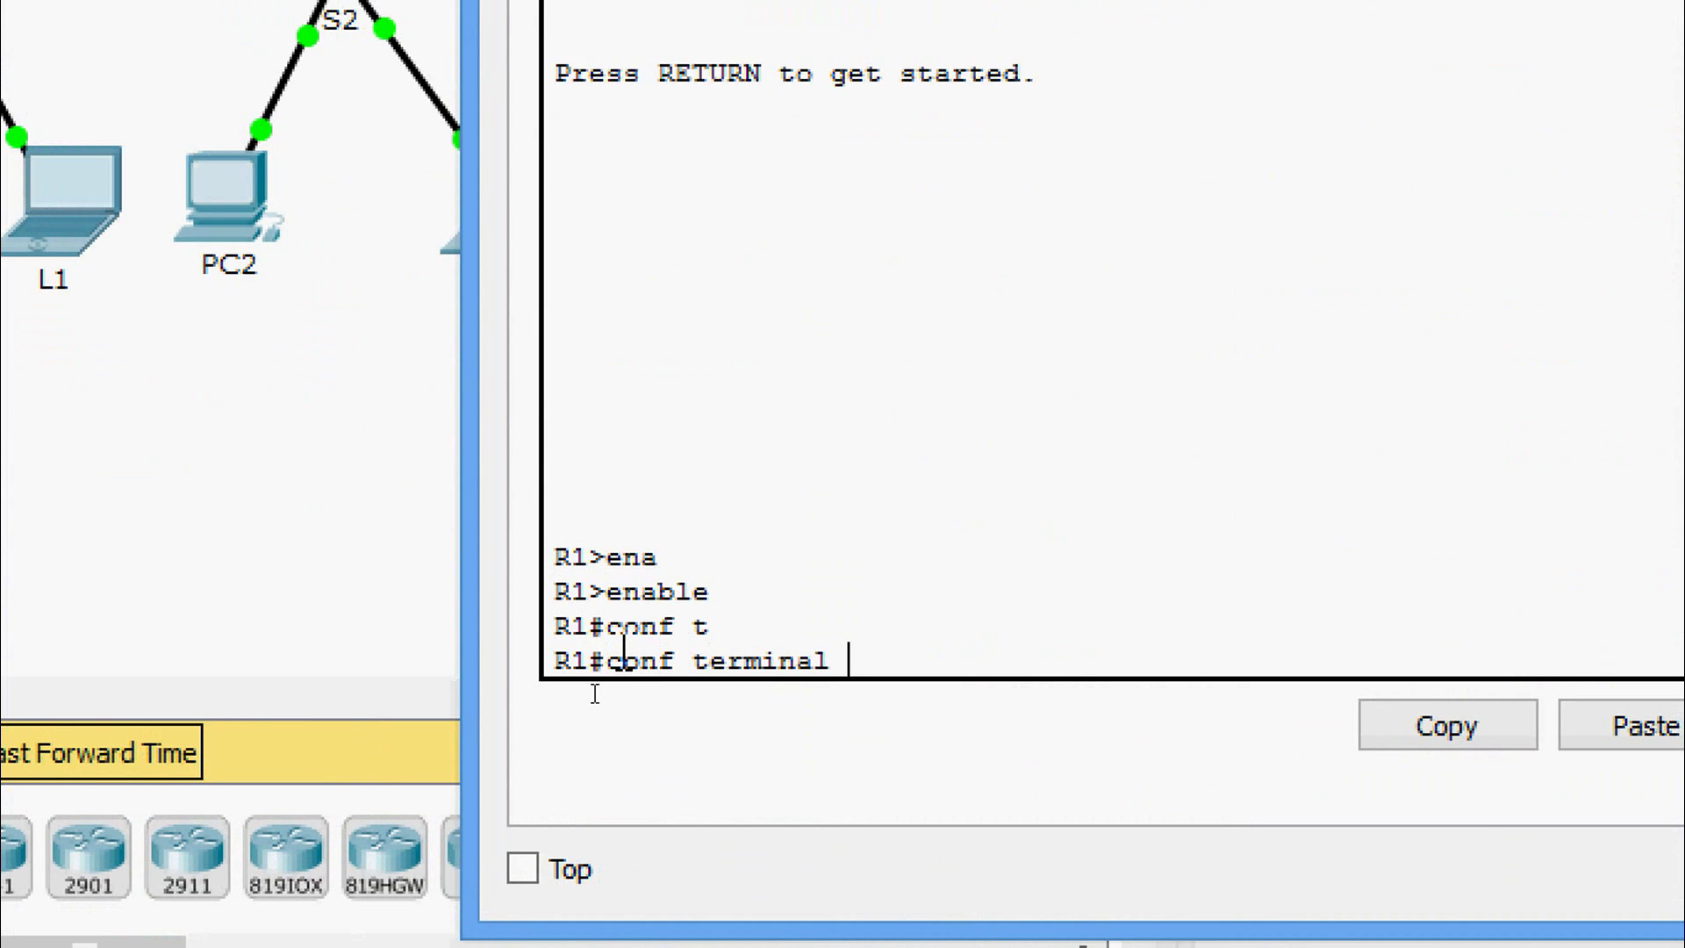
key(Return)
key(Return)
key(Return)
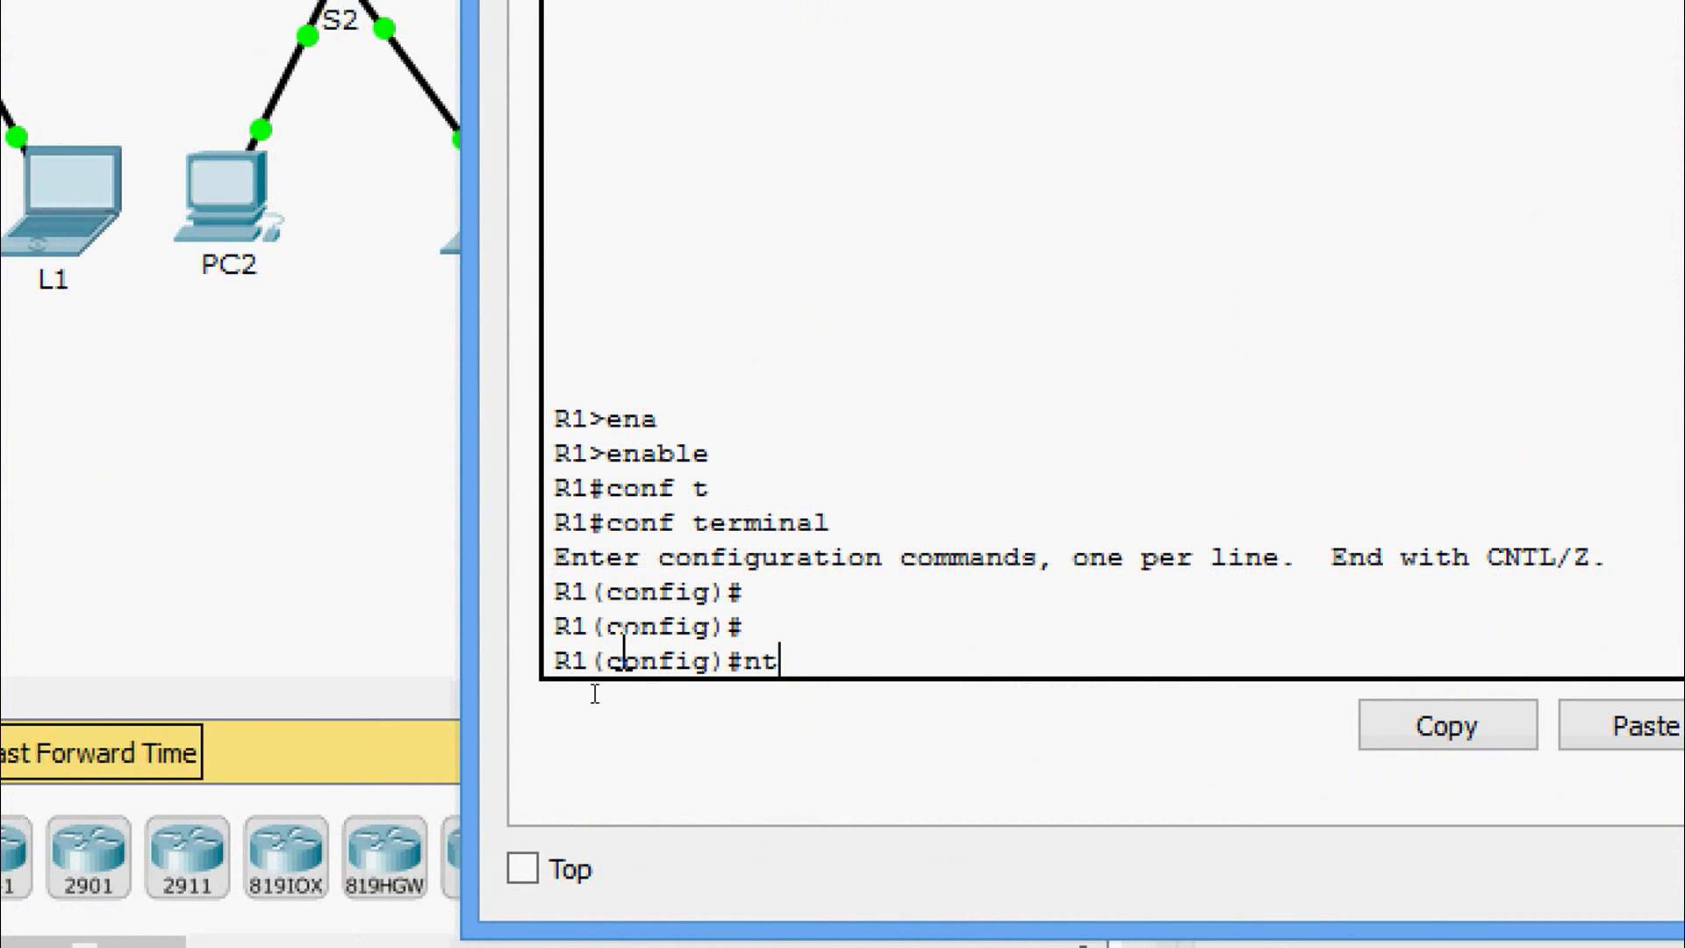
Step: Set R1's time source with ntp server 64.103.224.2, consulting the help for the server argument
text(nt)
key(Tab)
text(ser)
key(Tab)
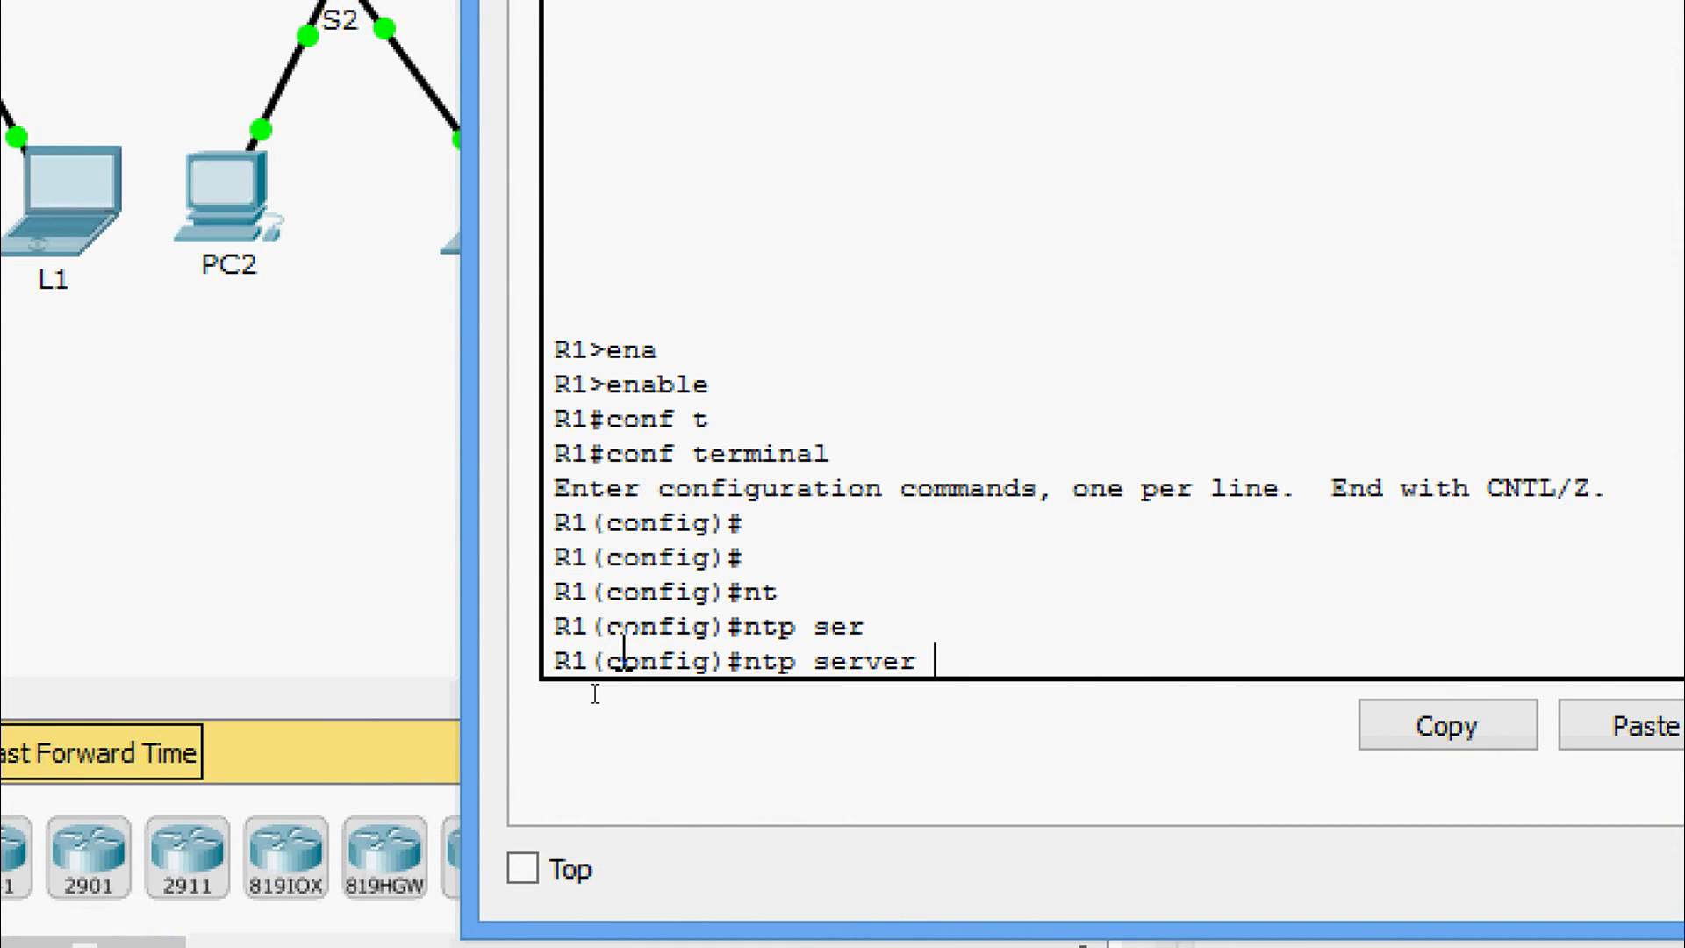
text(?)
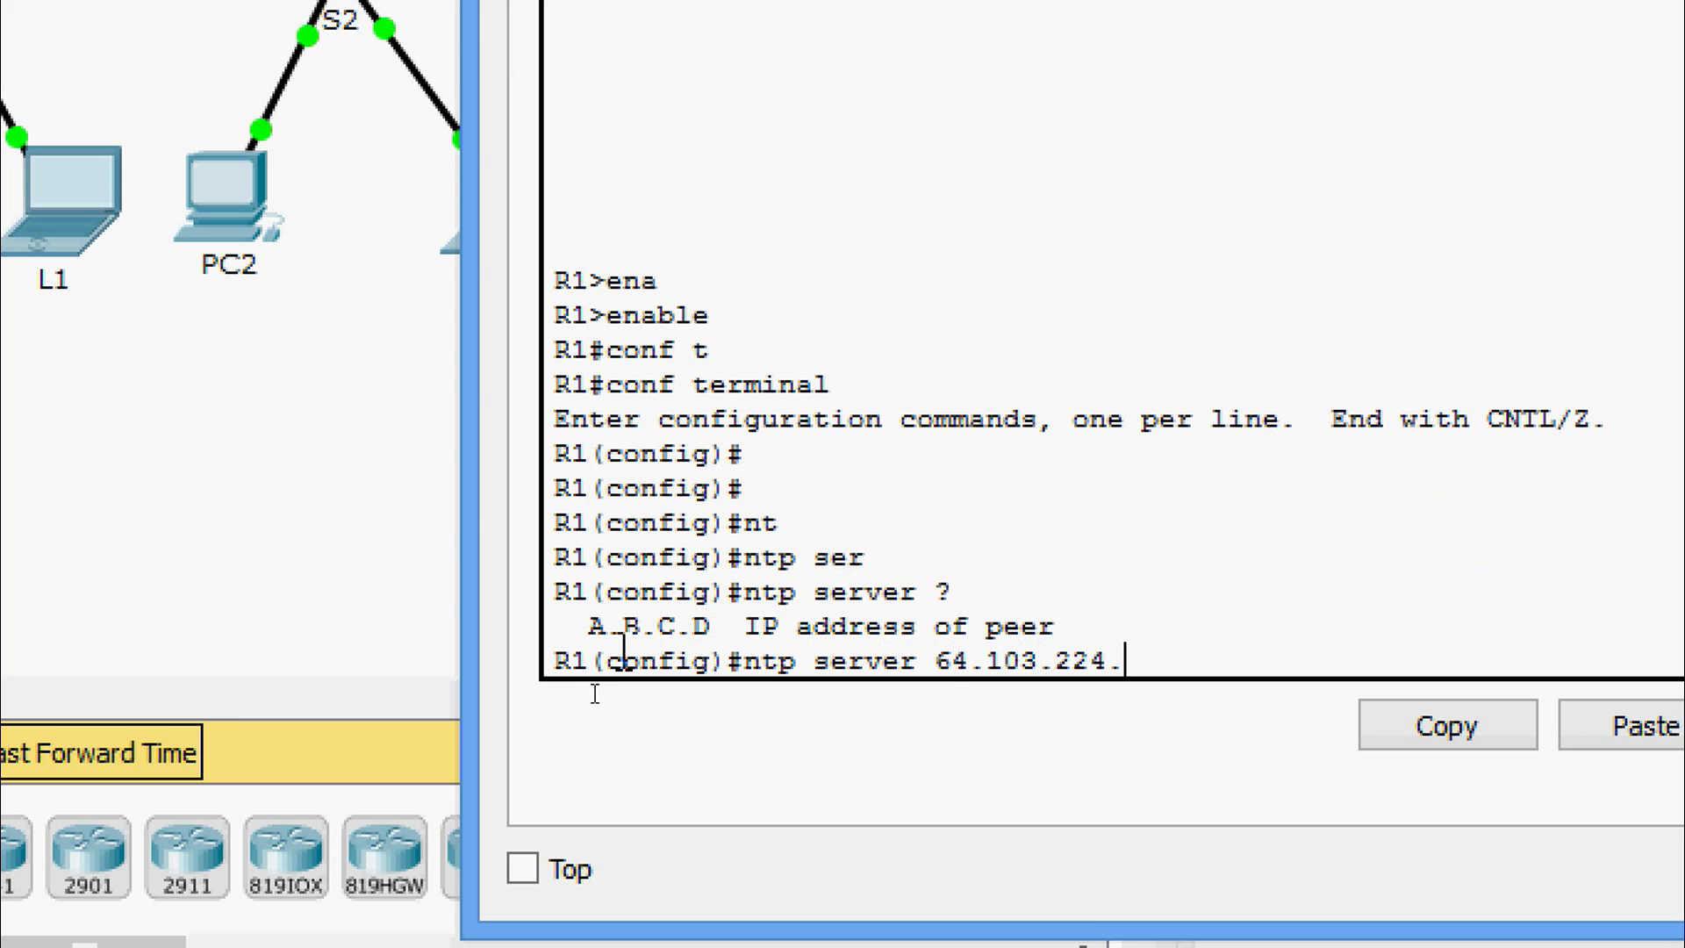
key(Return)
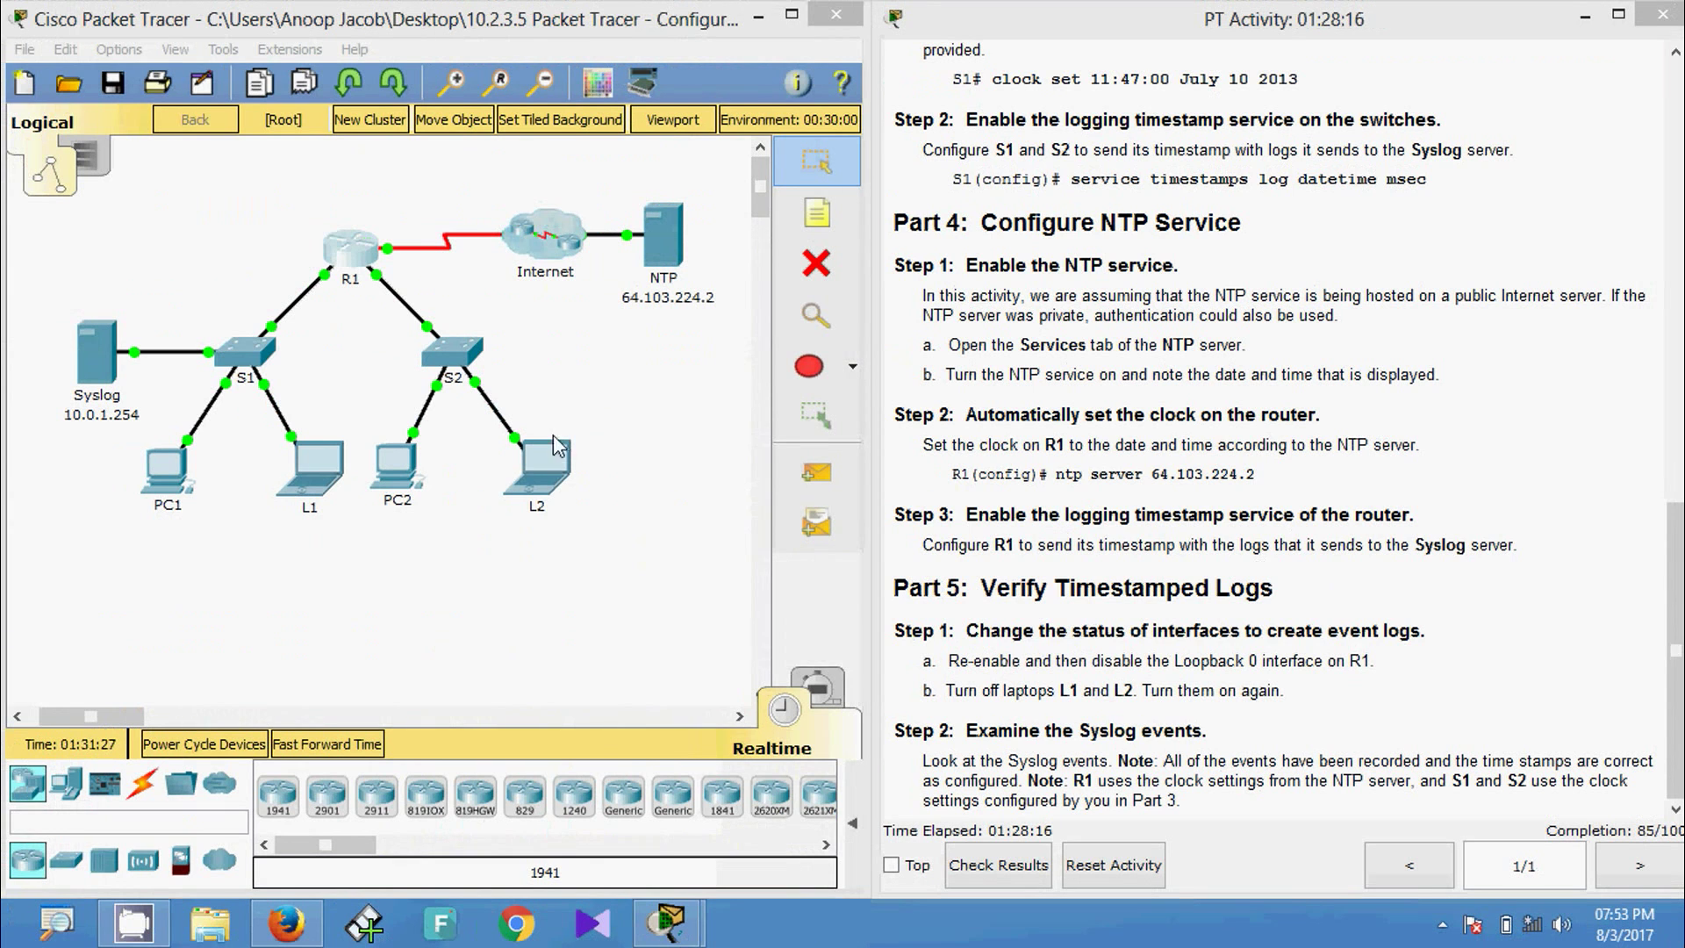
Step: Reopen R1's command line and enable log timestamps with service timestamps log datetime msec
click(355, 256)
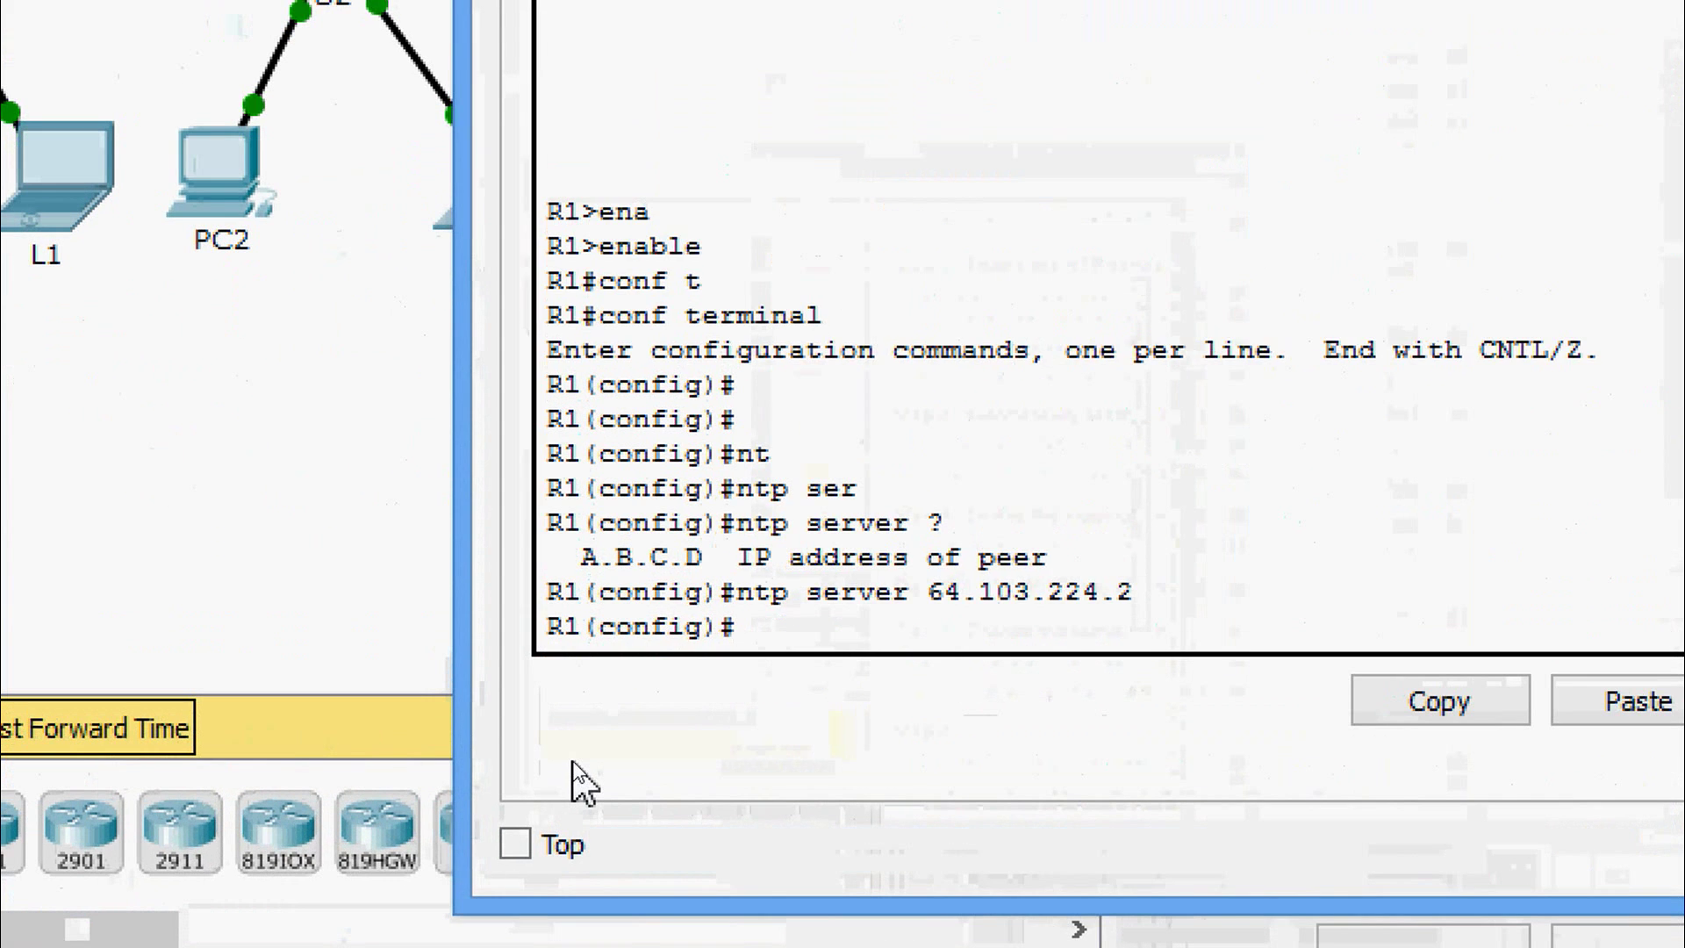
key(Return)
key(Return)
key(Return)
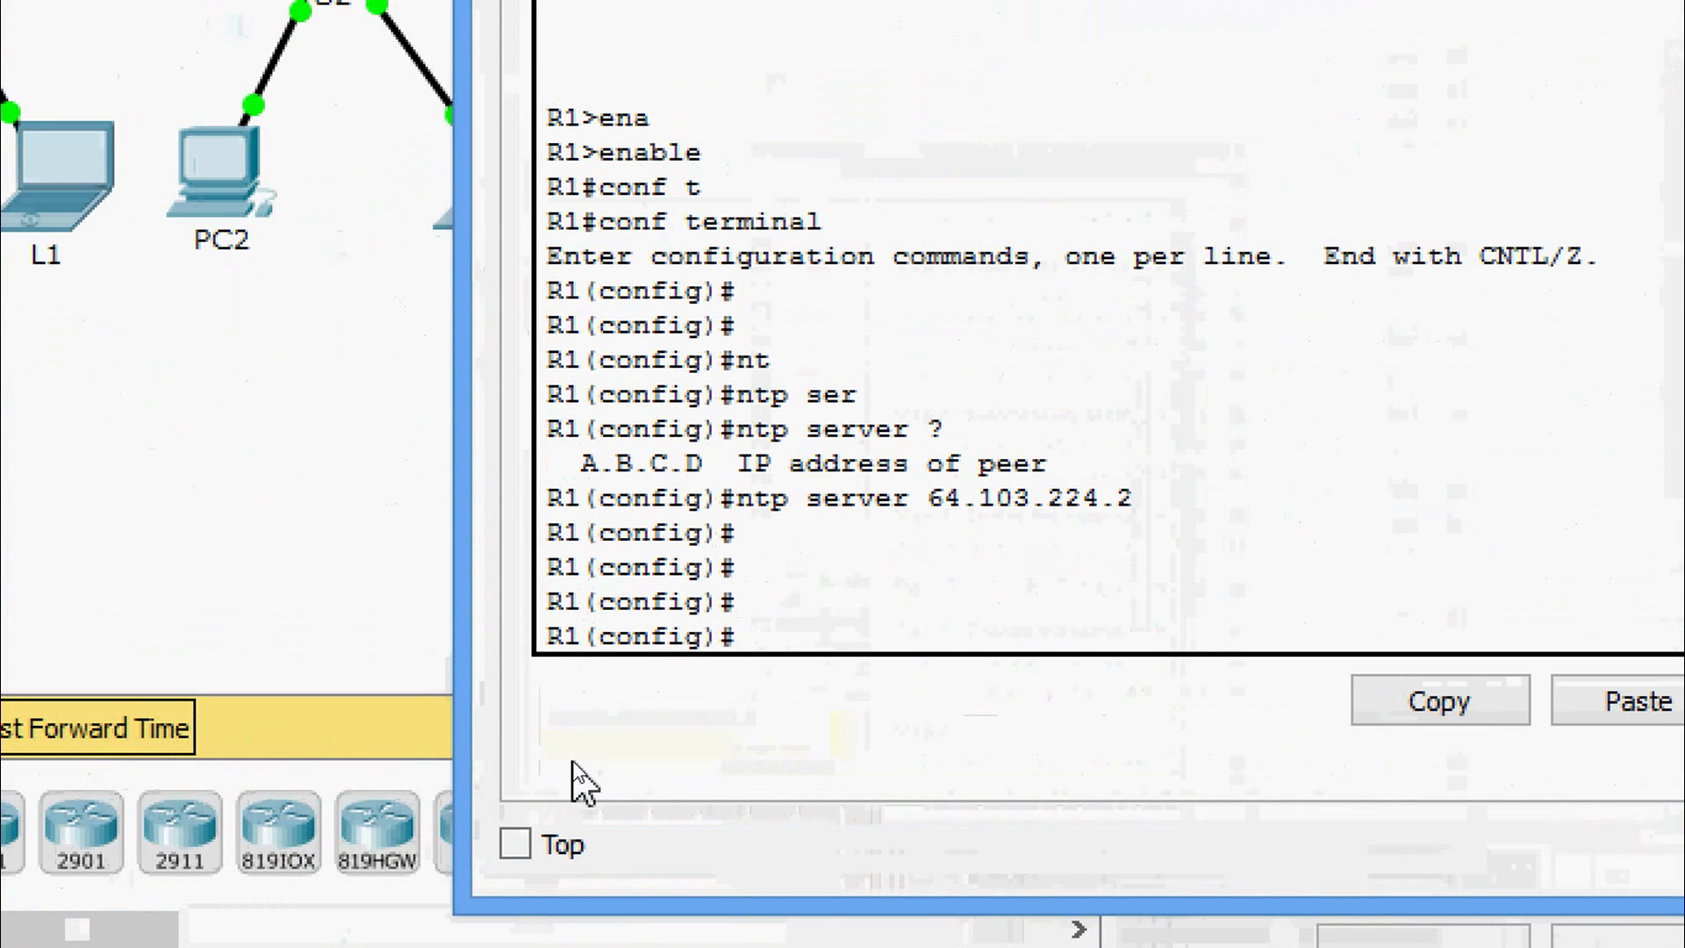
text(ser)
key(Tab)
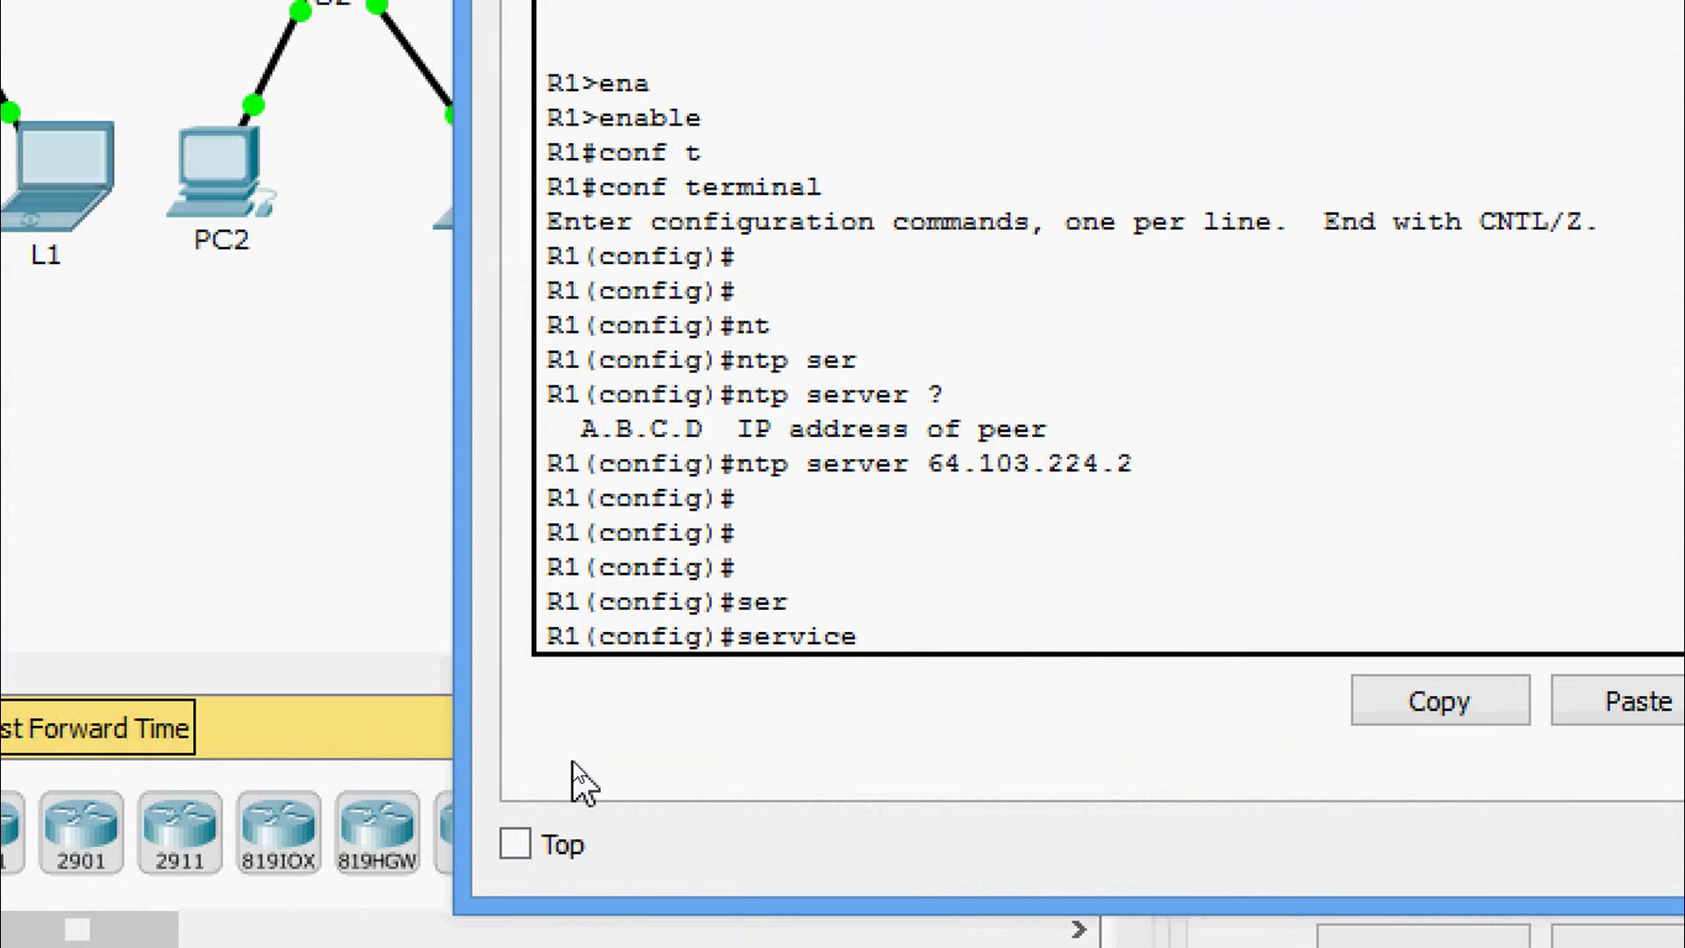
text(ti)
key(Tab)
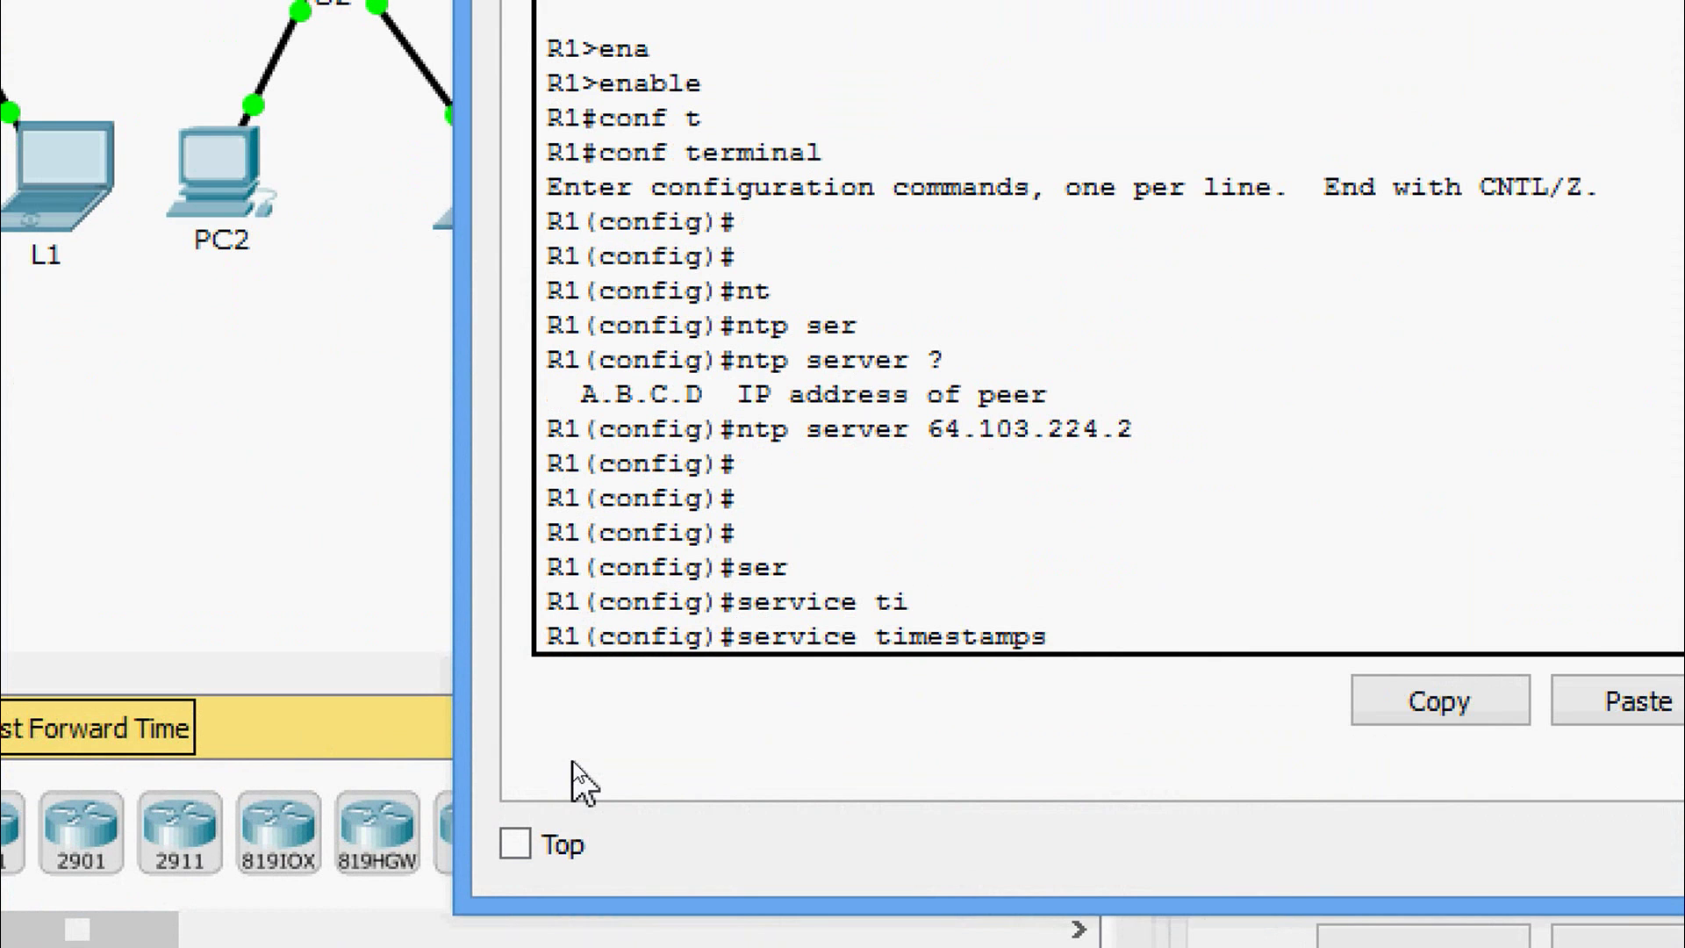
text(lo)
key(Tab)
text(da)
key(Tab)
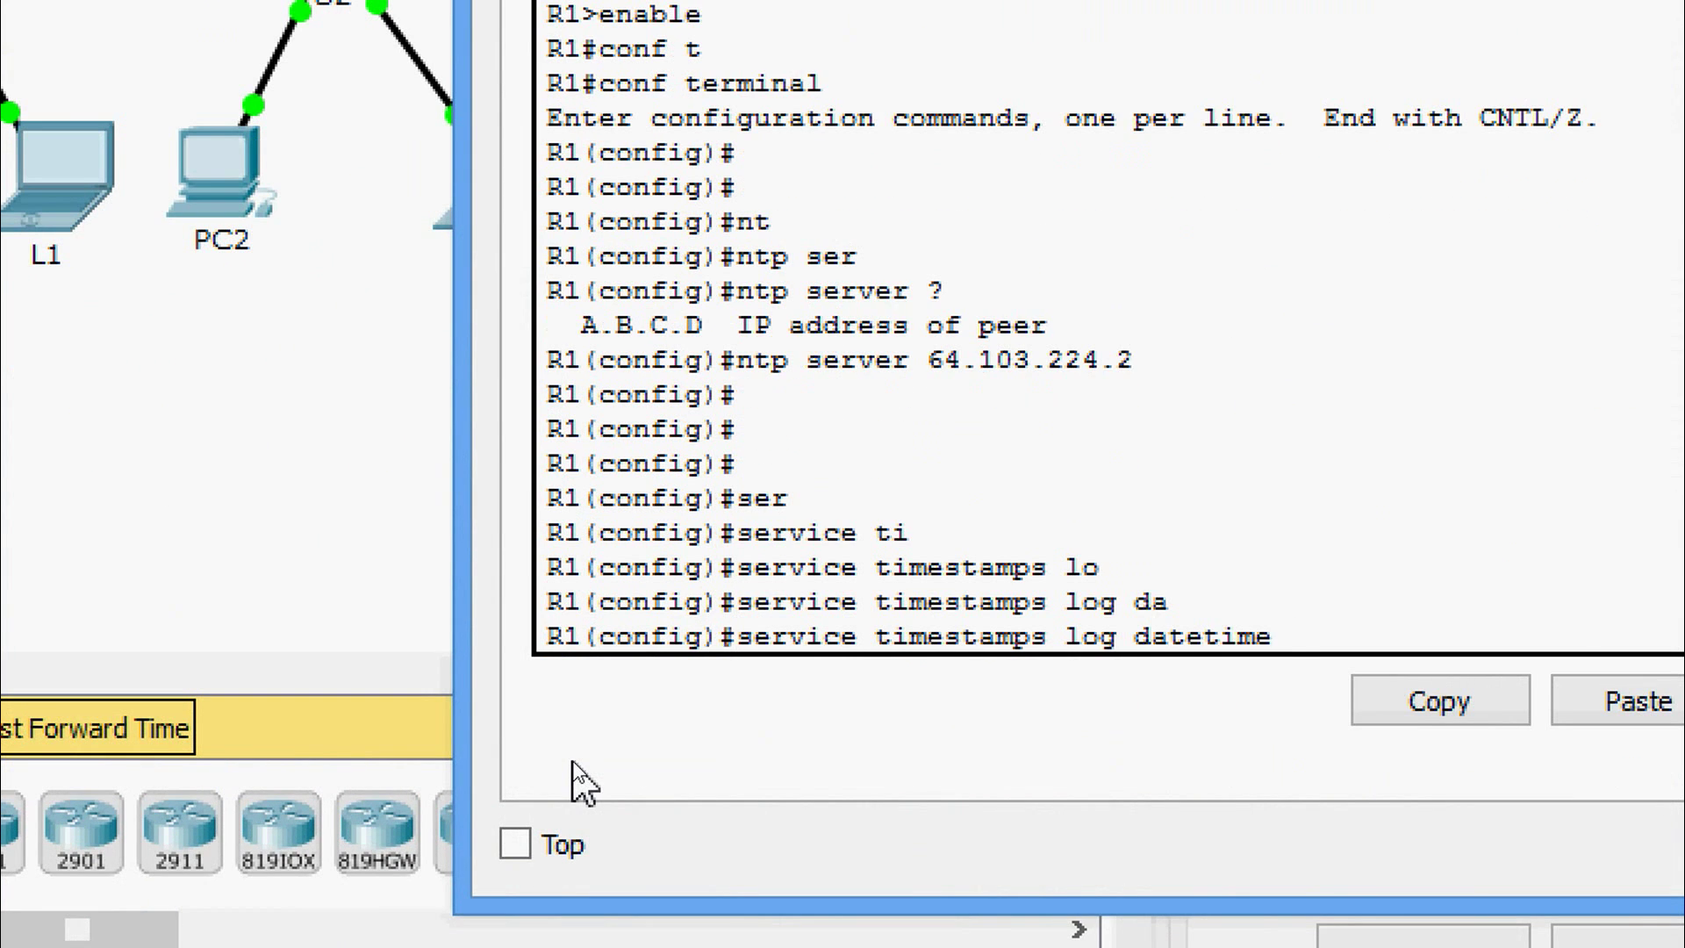
text(ms)
key(Tab)
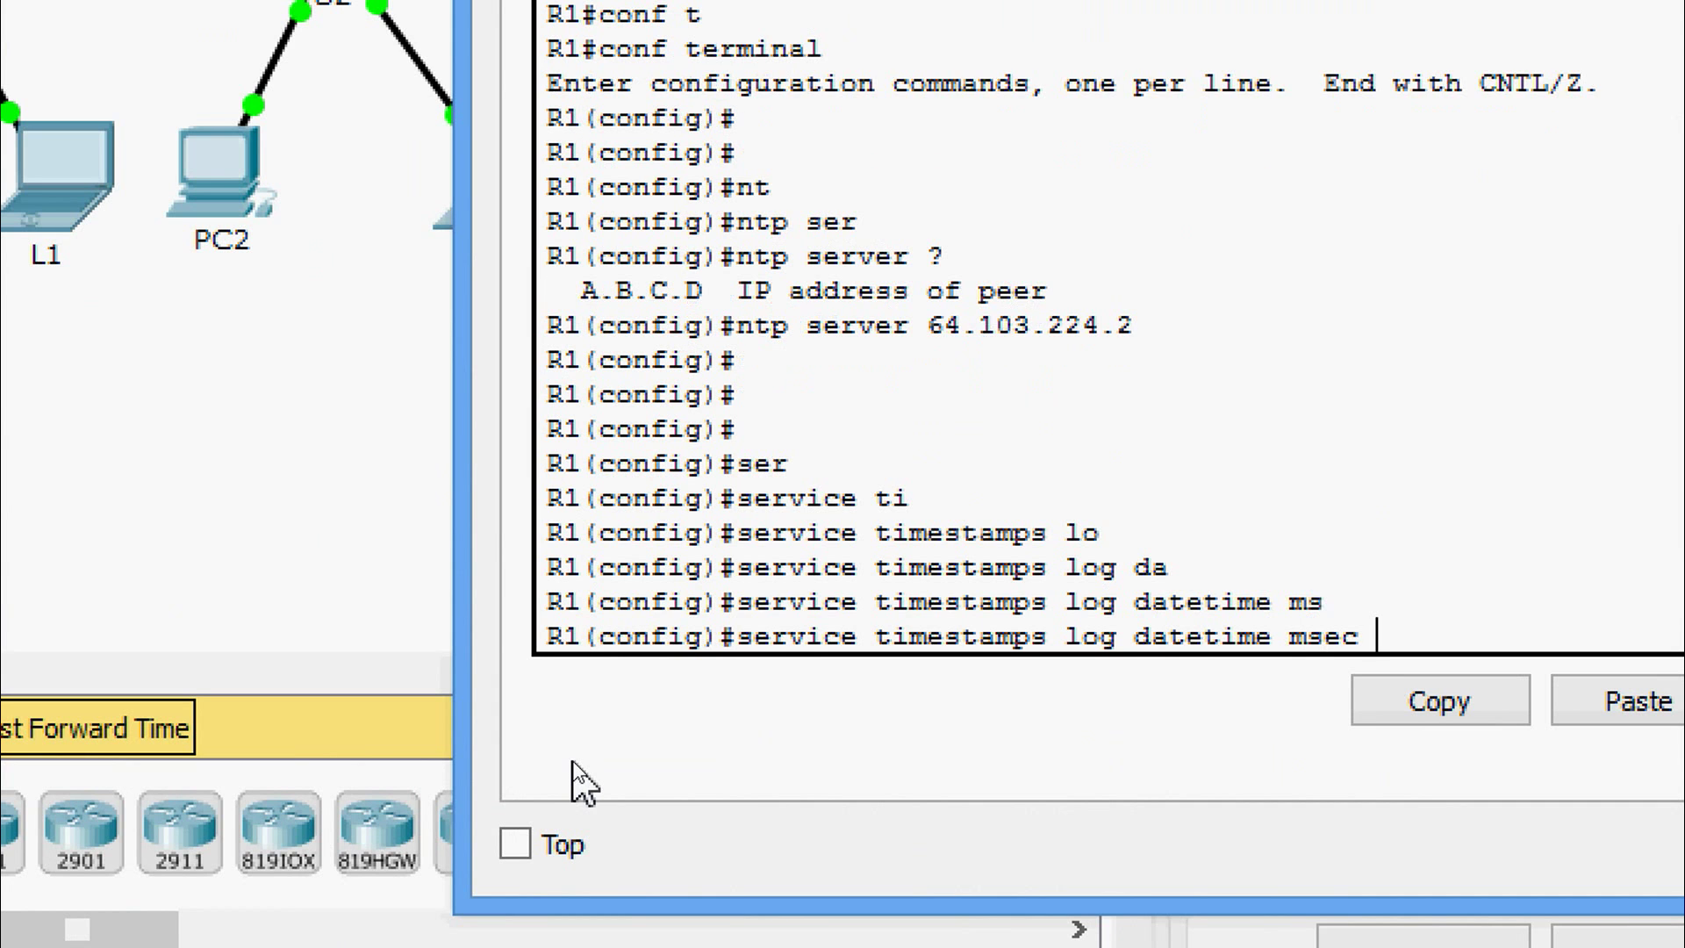
key(Return)
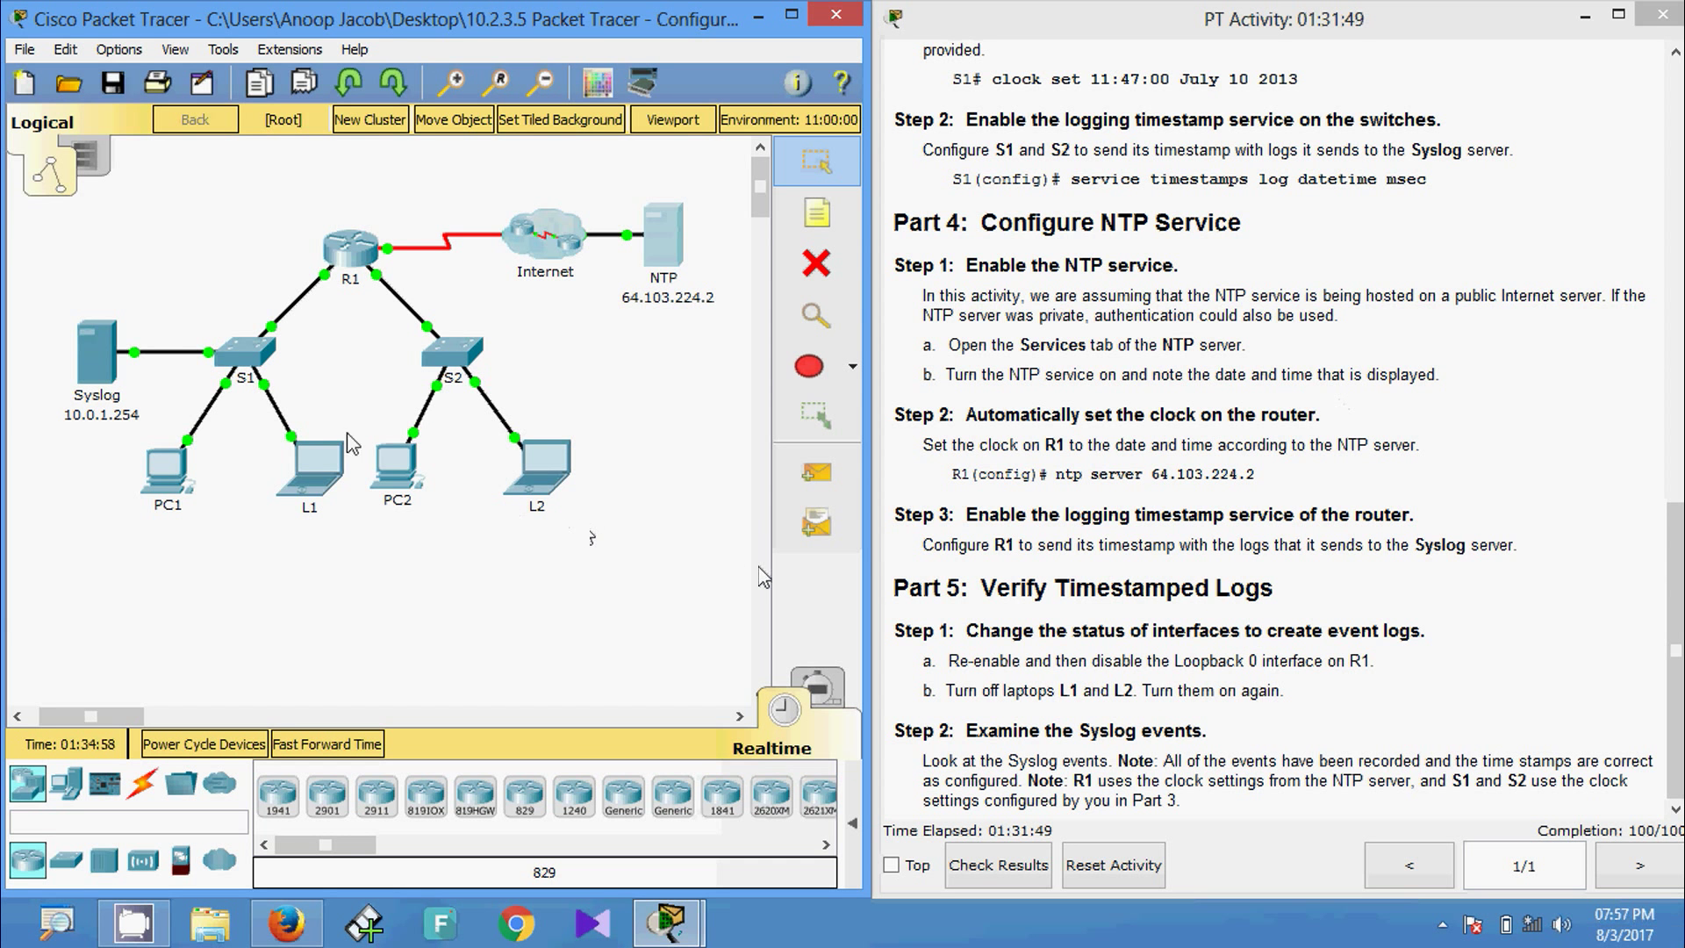
Step: Open the Syslog server's SYSLOG service log, then narrow its window and move it clear of the network topology
click(92, 348)
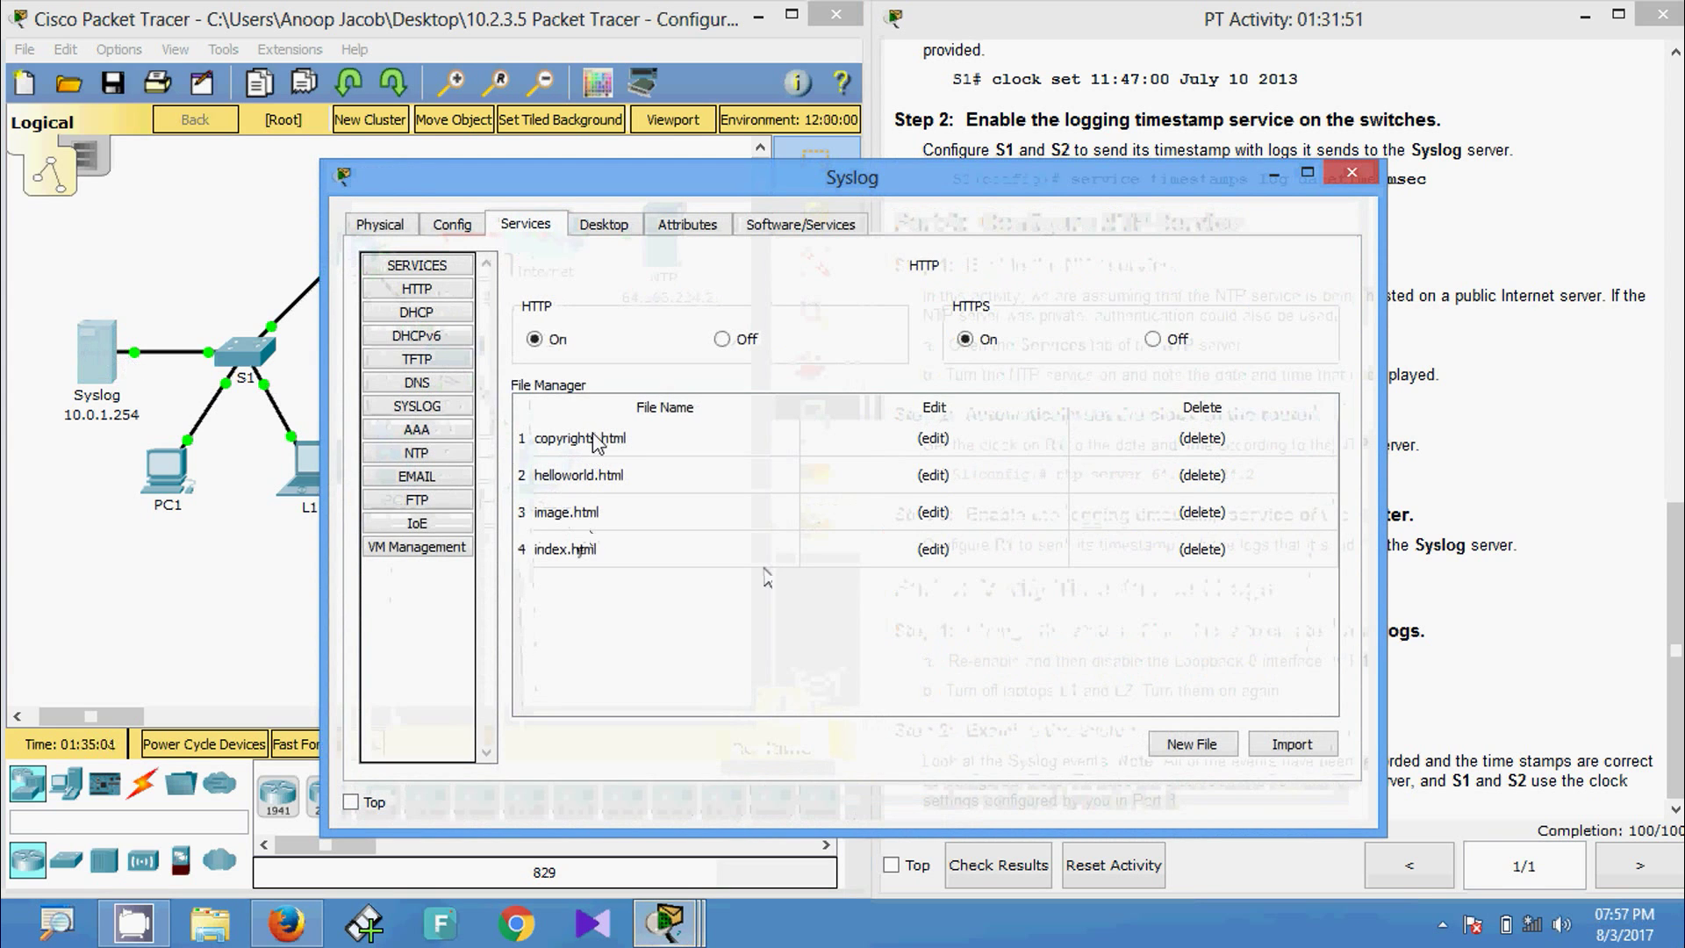
click(443, 407)
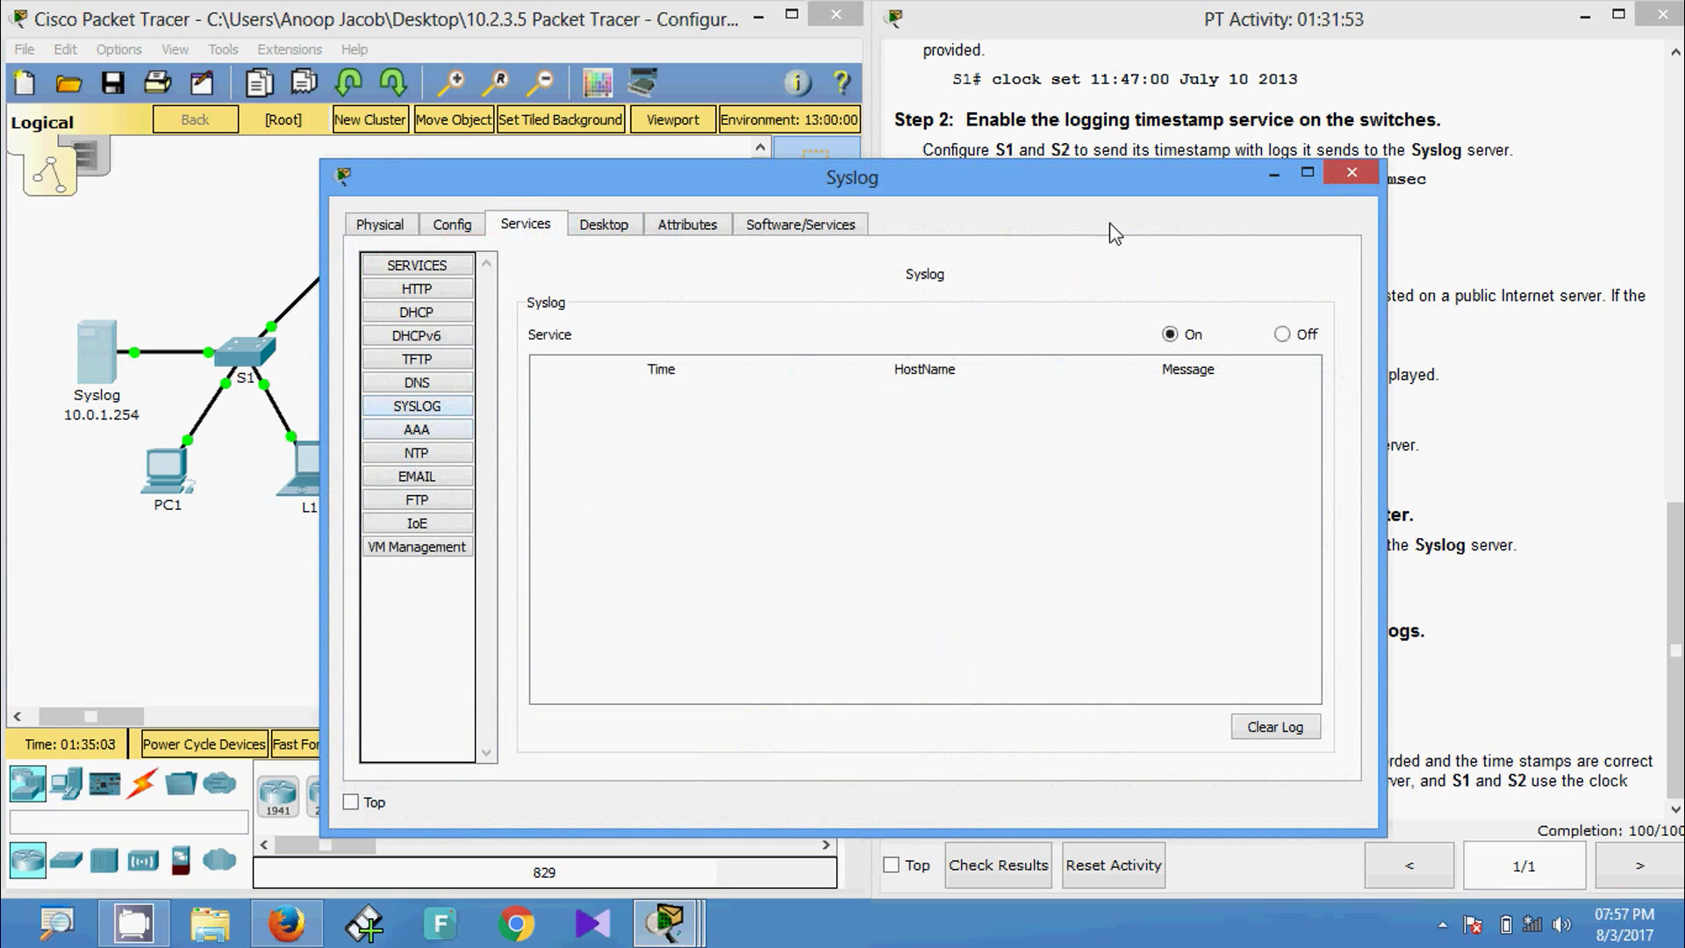
drag(323, 429, 707, 428)
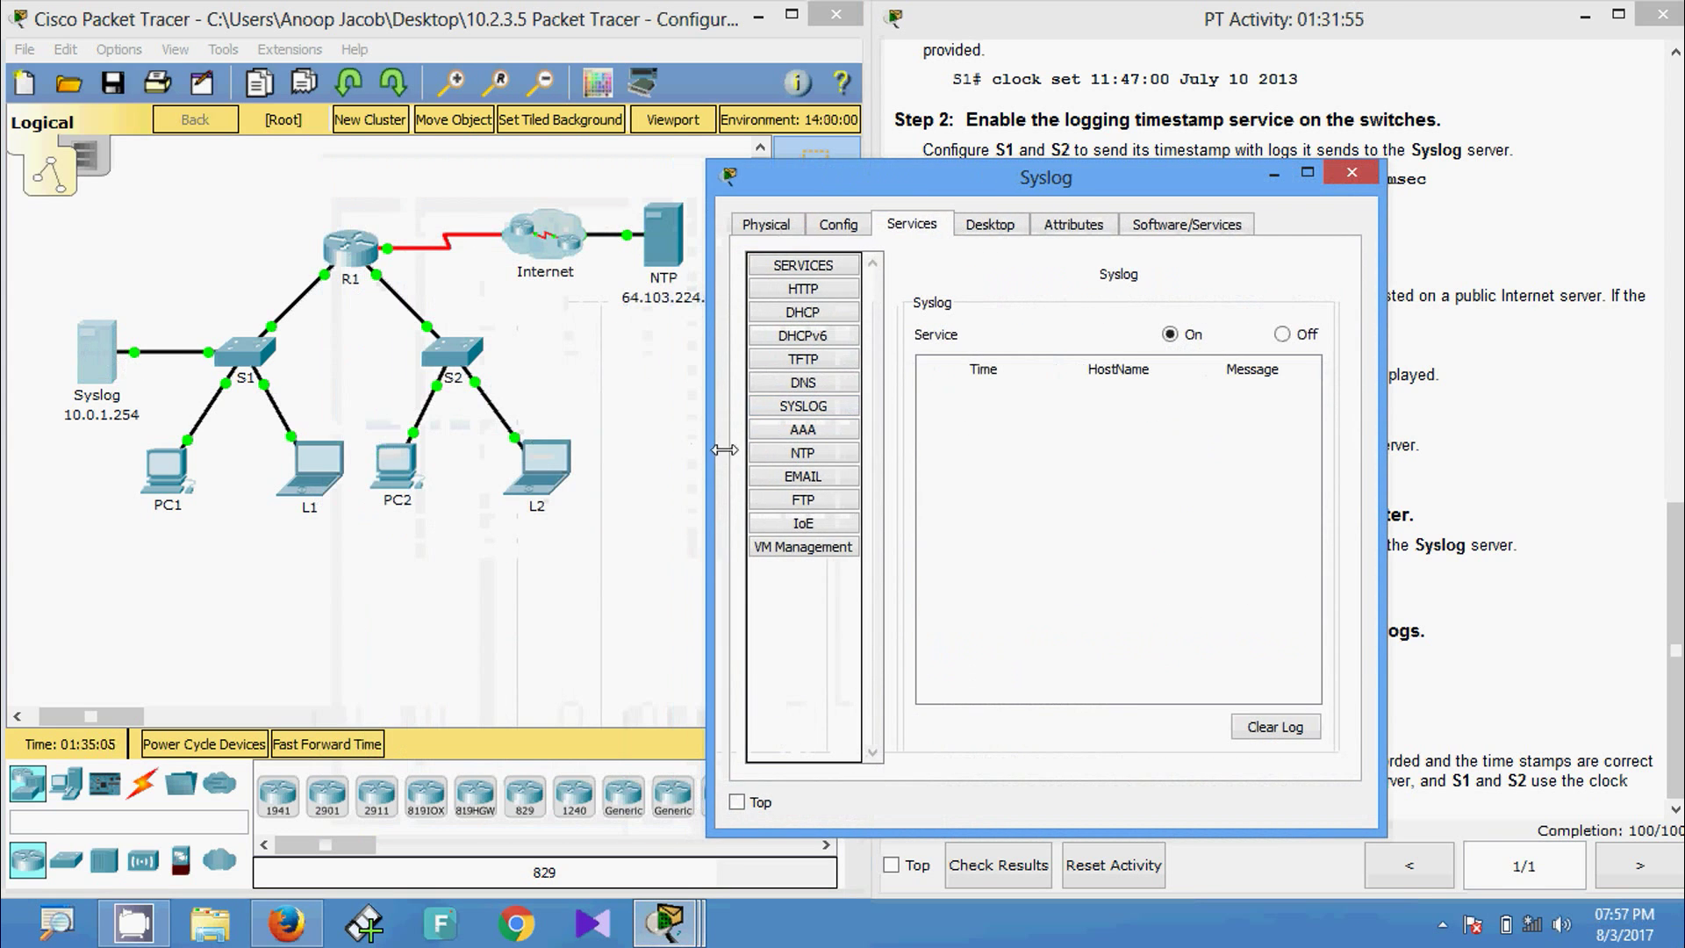
drag(860, 182, 1154, 126)
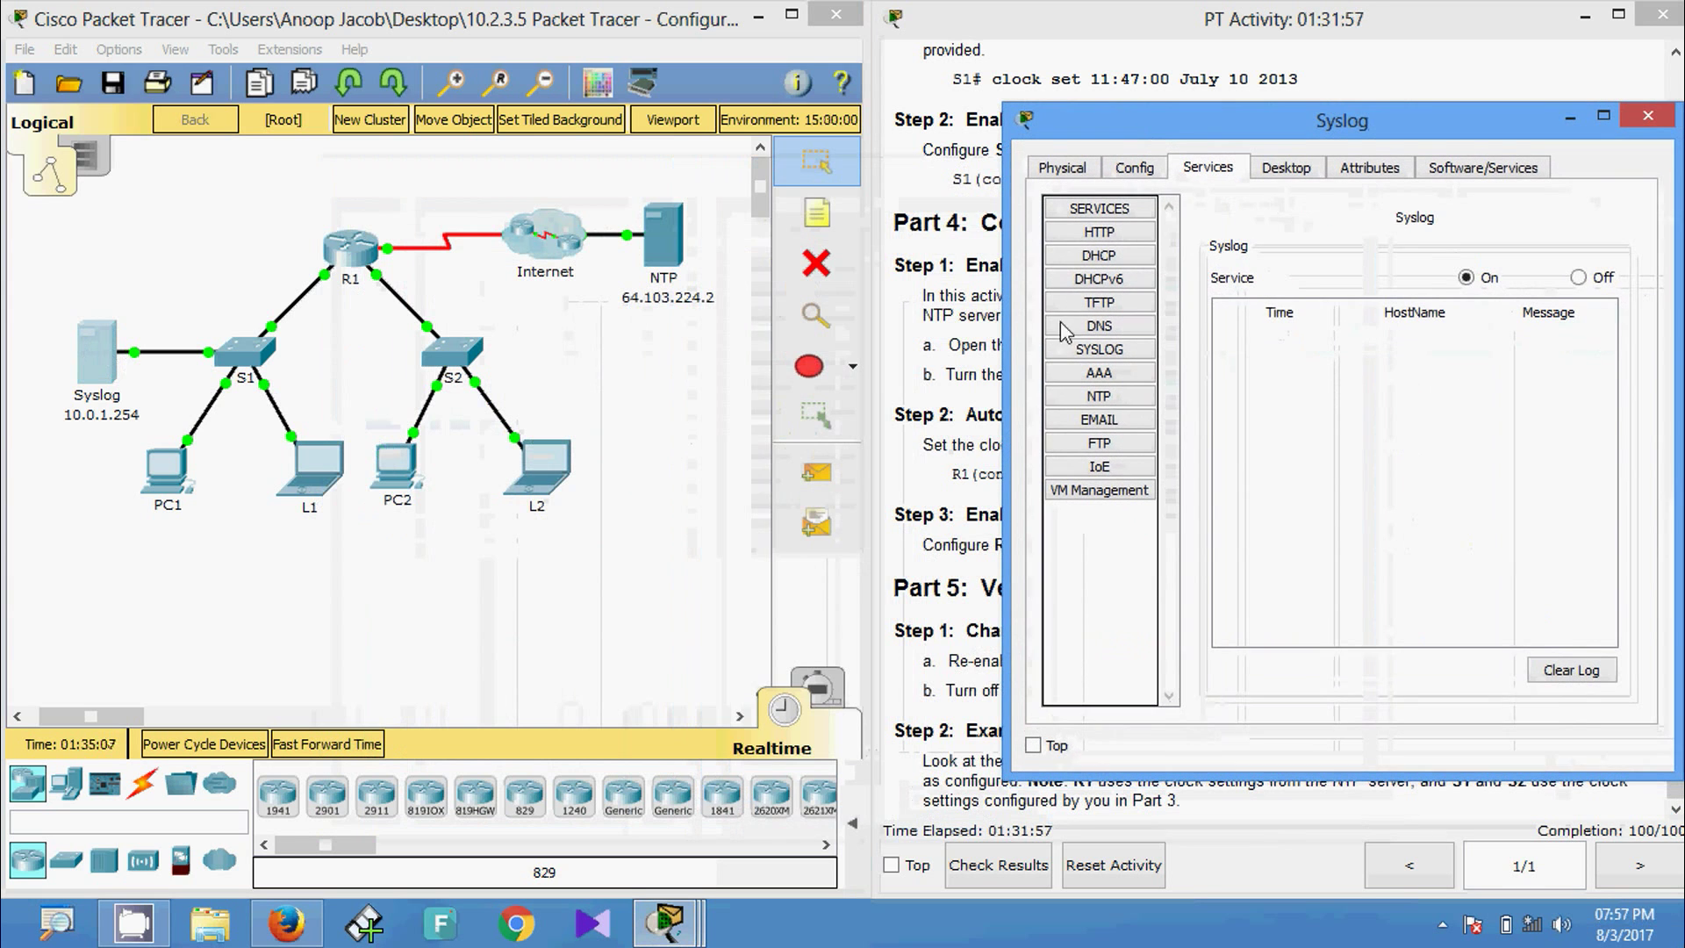
Step: Widen the Syslog server window, open R1's command line beside the log, and leave configuration mode for privileged EXEC
drag(992, 414, 902, 414)
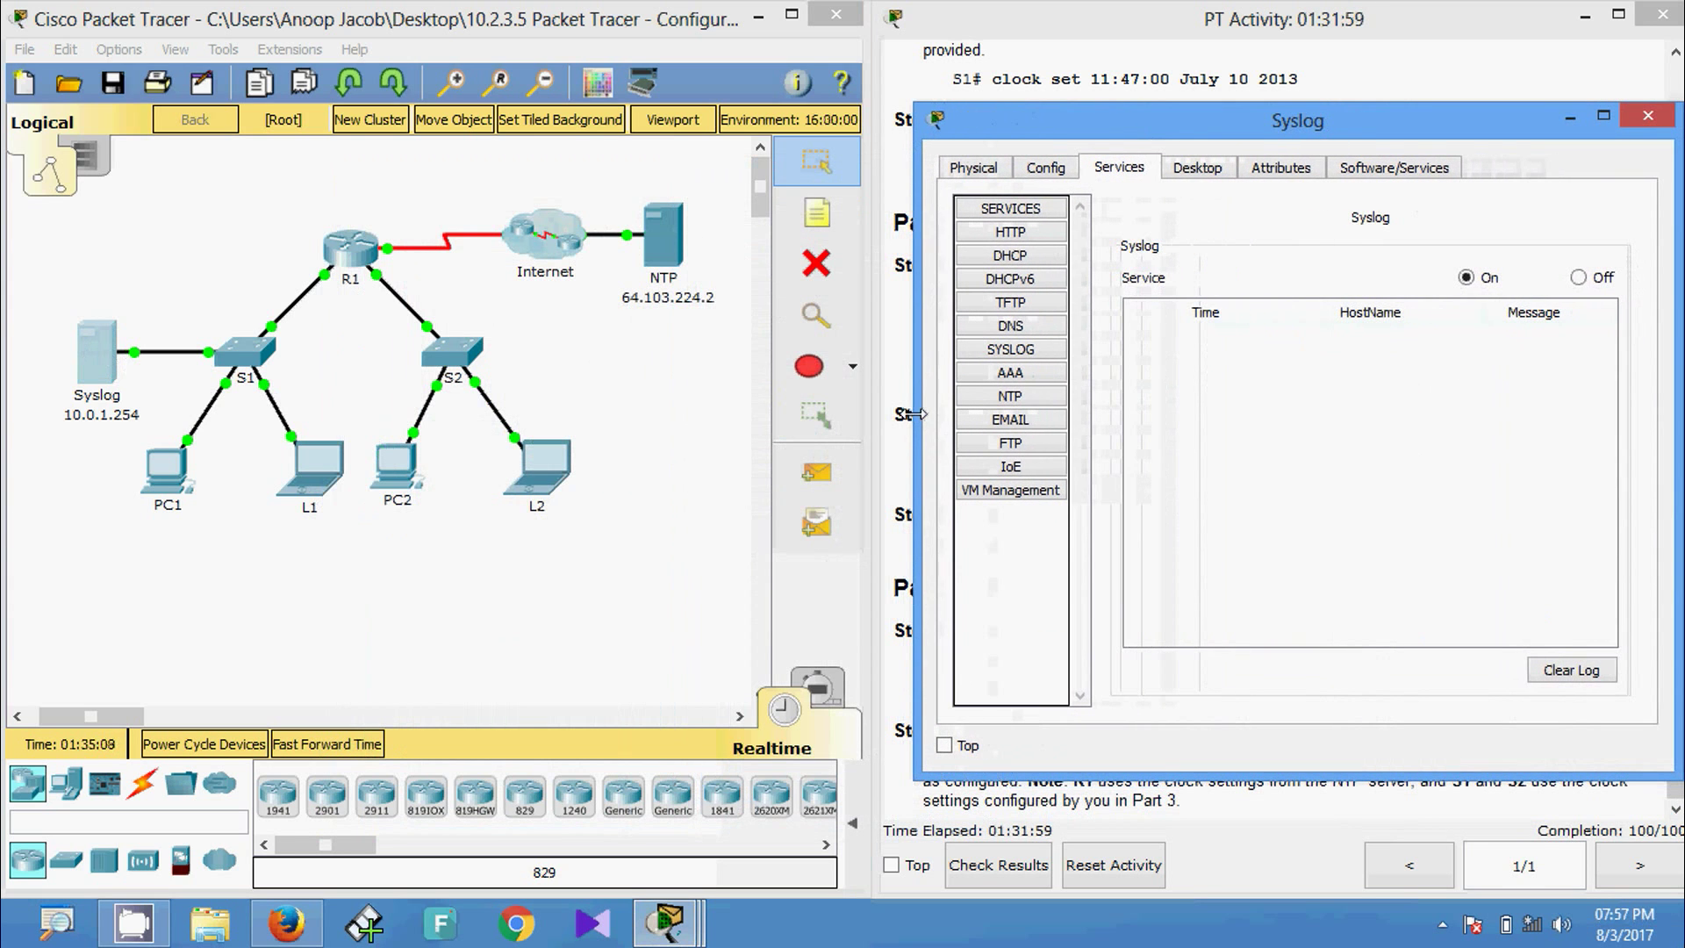
click(351, 248)
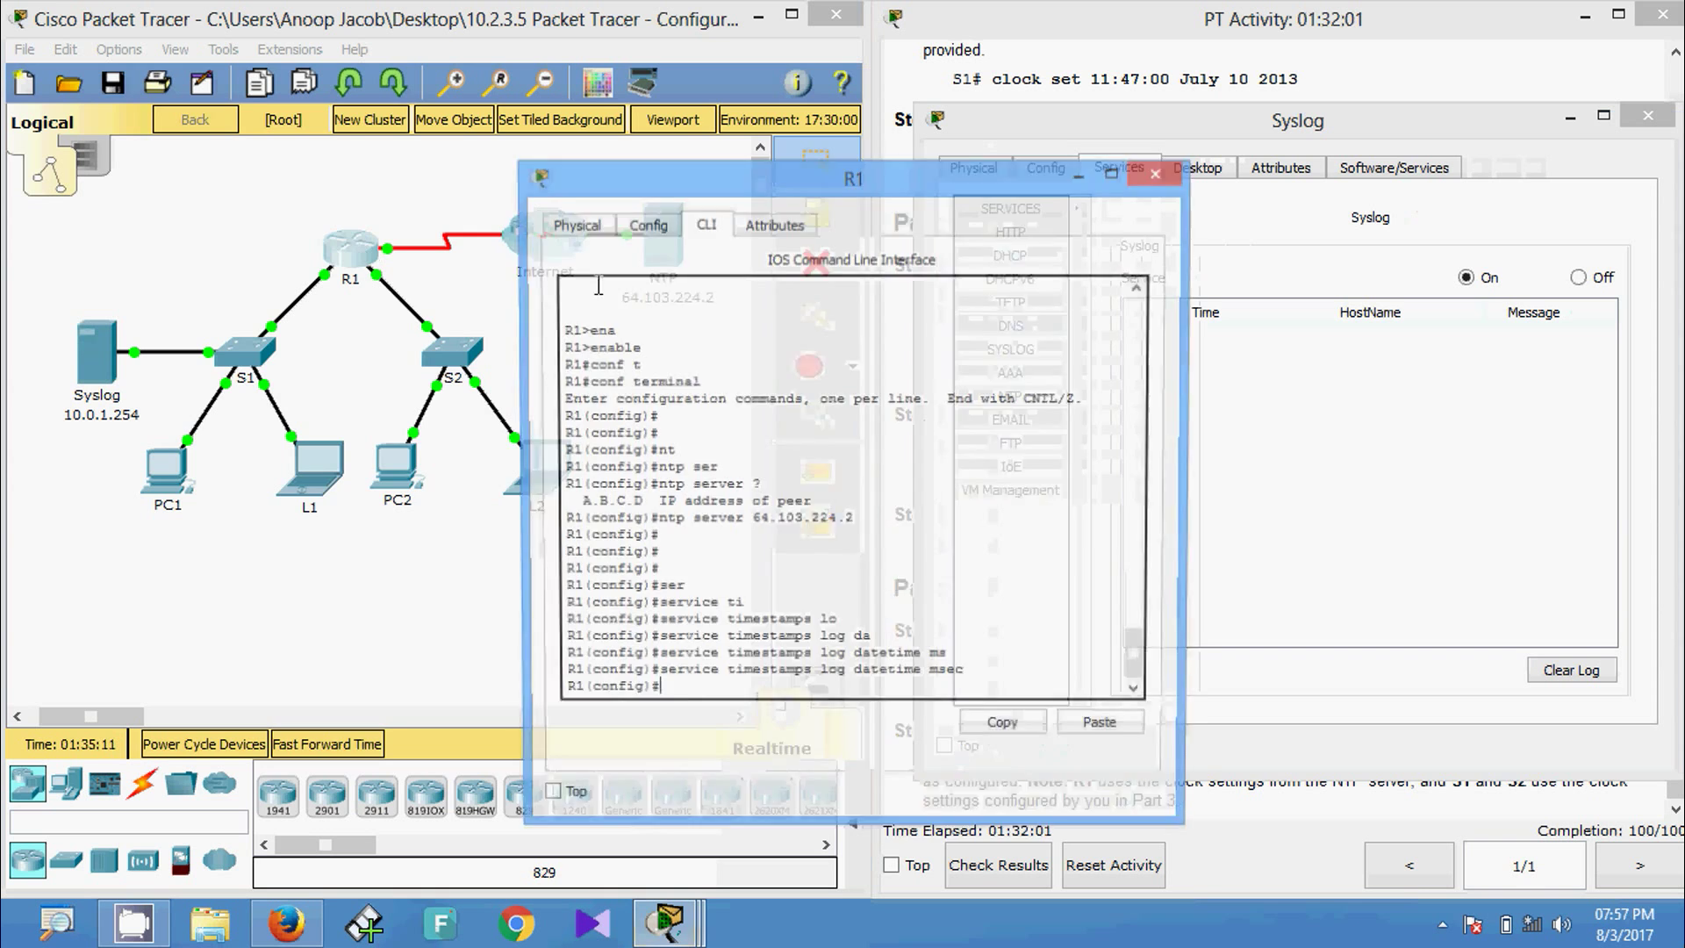
drag(803, 189, 459, 130)
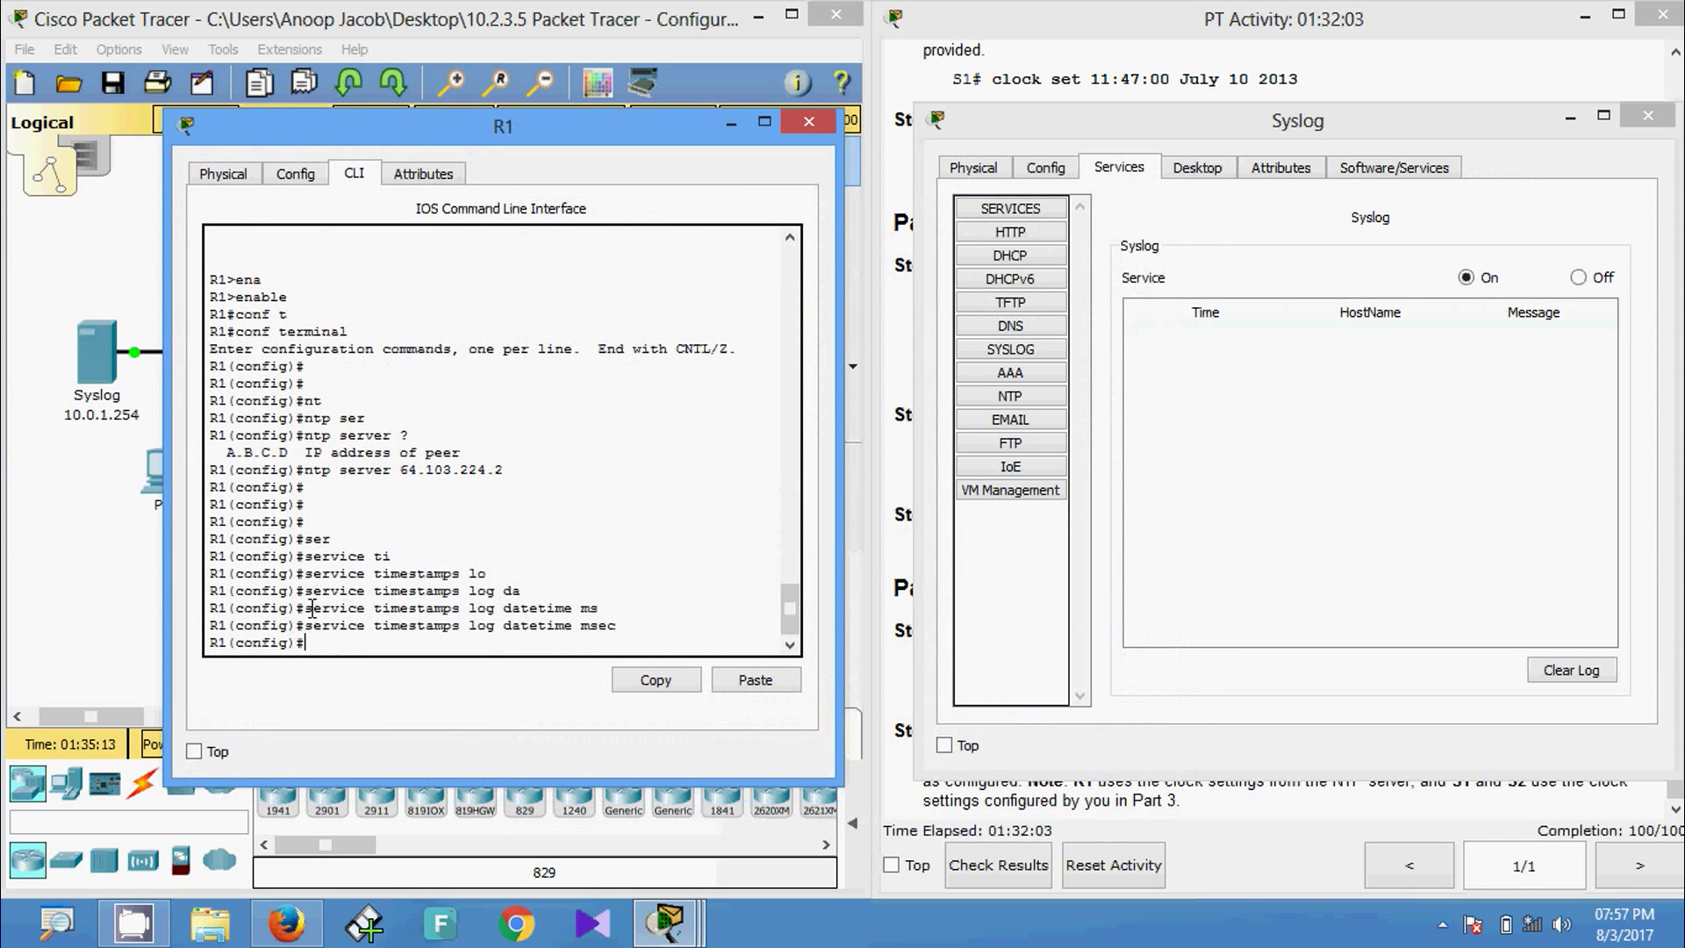
key(ctrl+z)
key(Return)
key(Return)
key(Return)
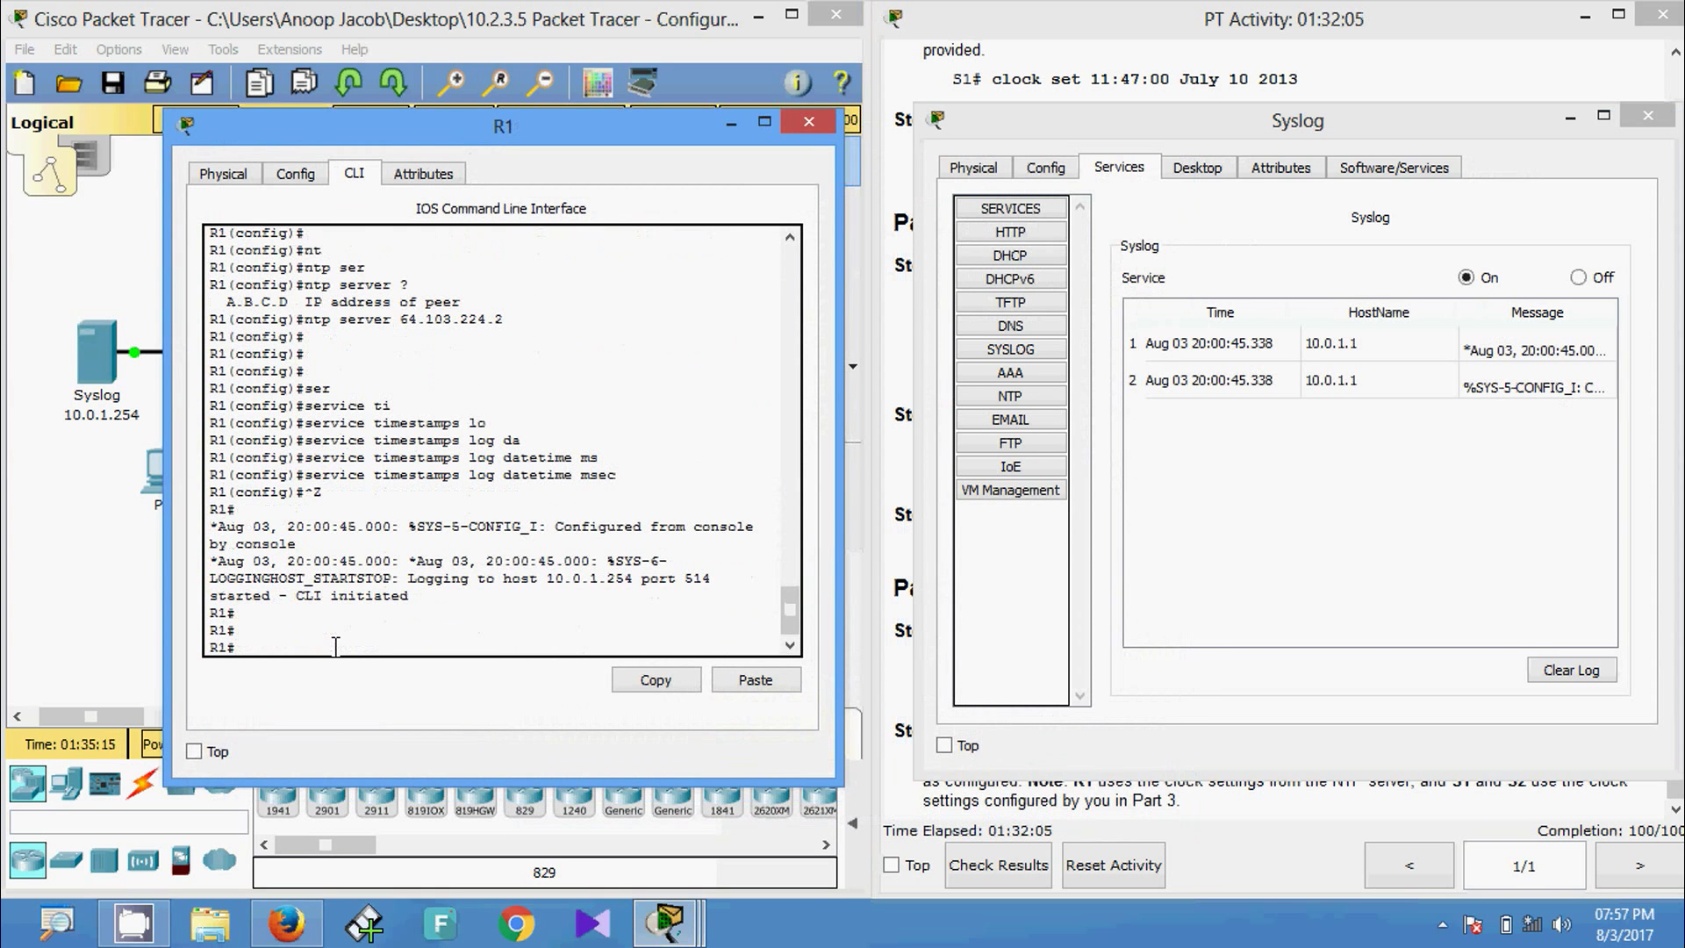
Step: Return R1 to global configuration mode with conf t and enter interface loopback 0
text(conf t)
key(Return)
key(Return)
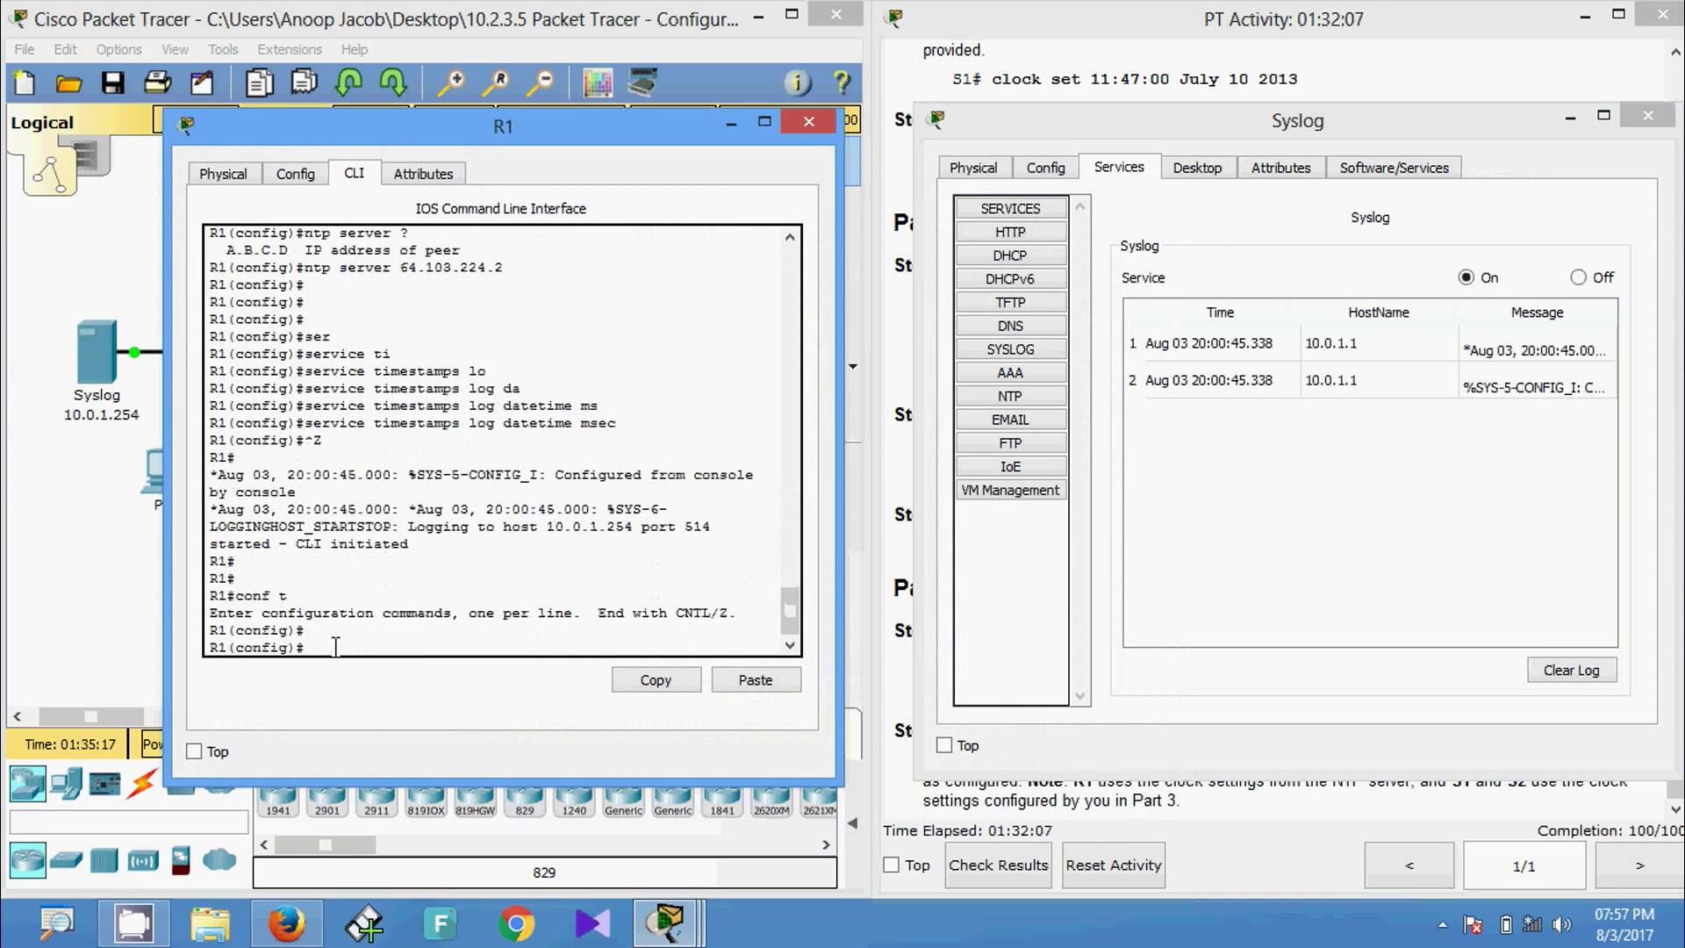
text(inter)
key(Tab)
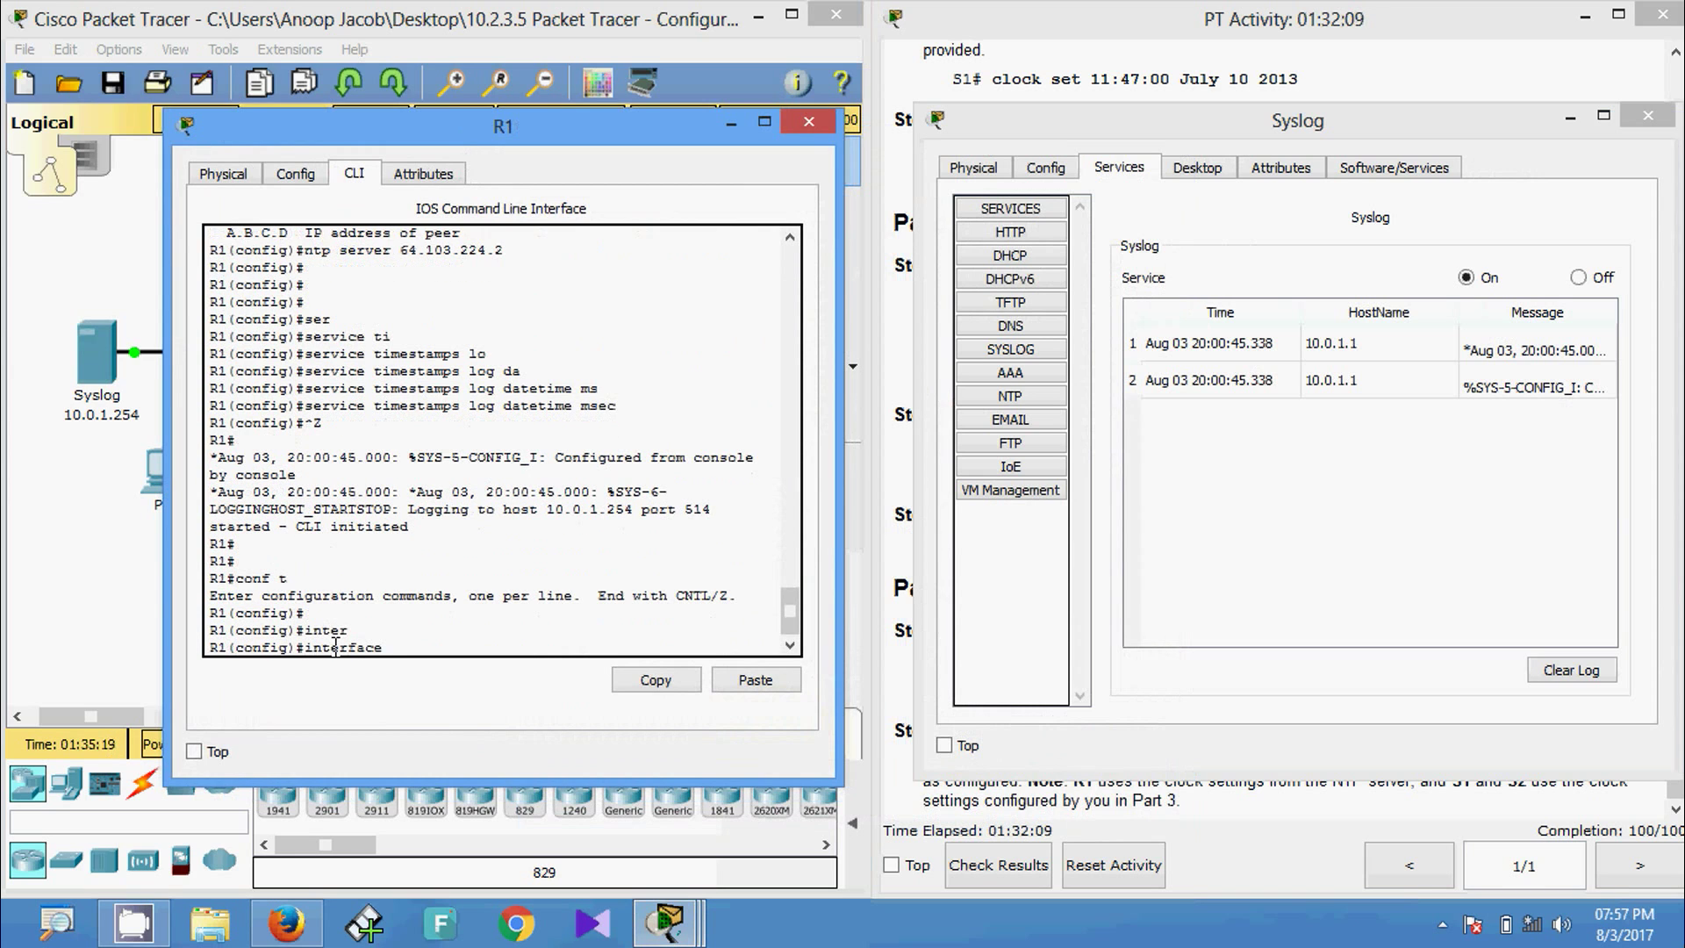
text(loo)
key(Tab)
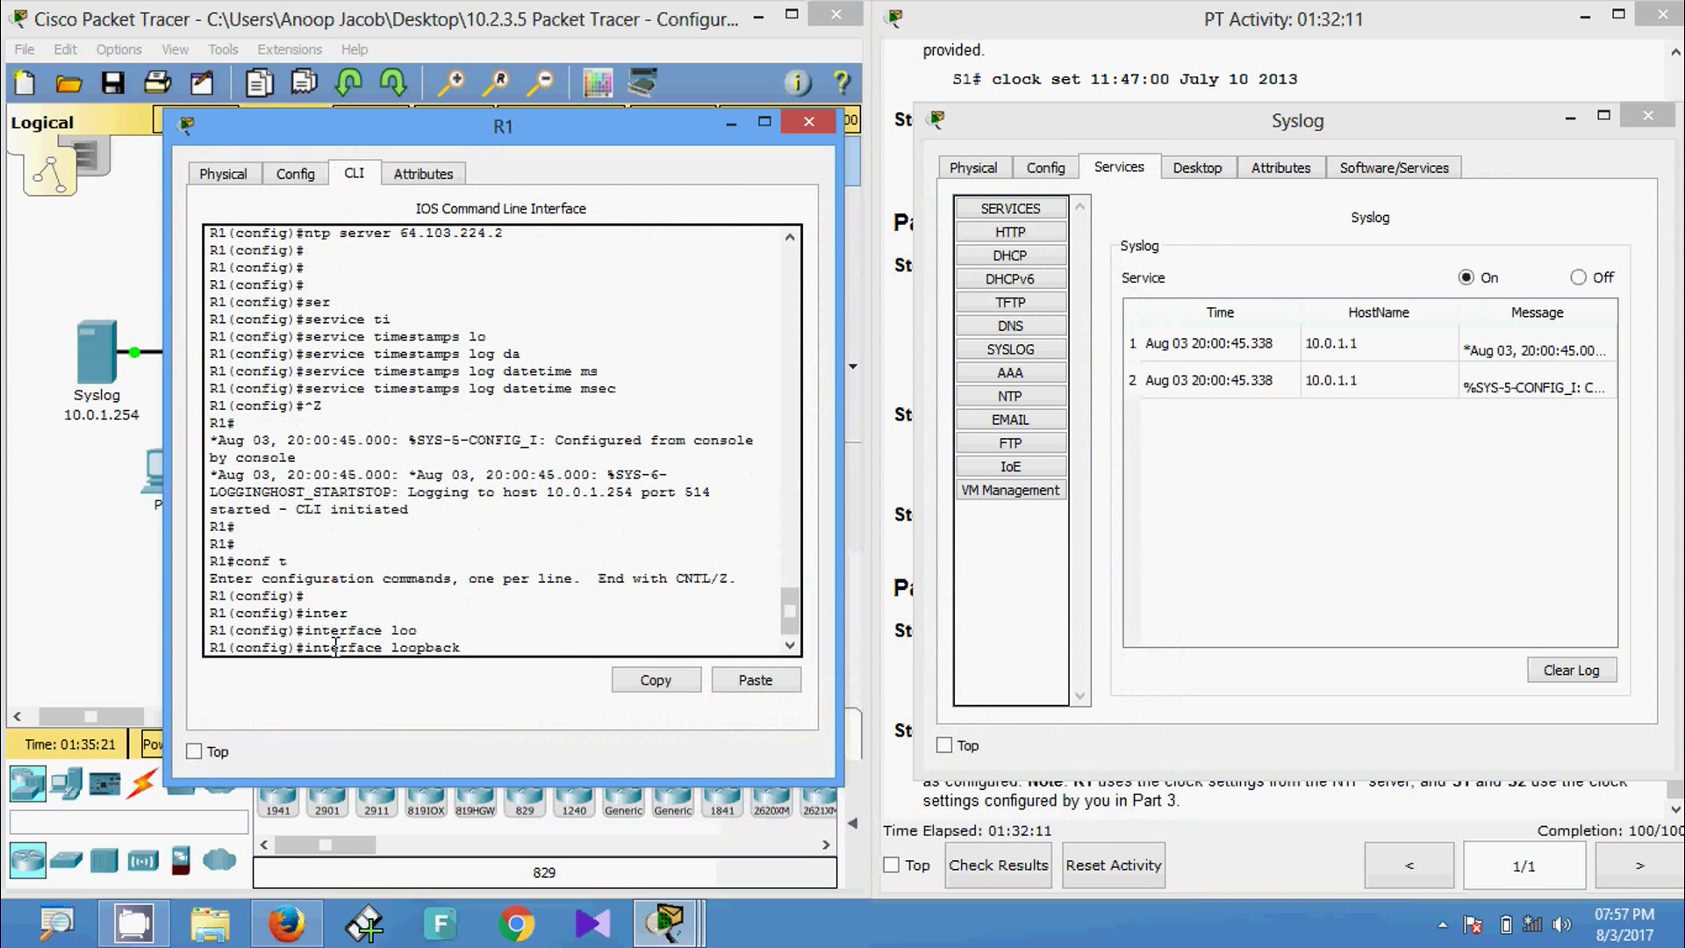
key(Return)
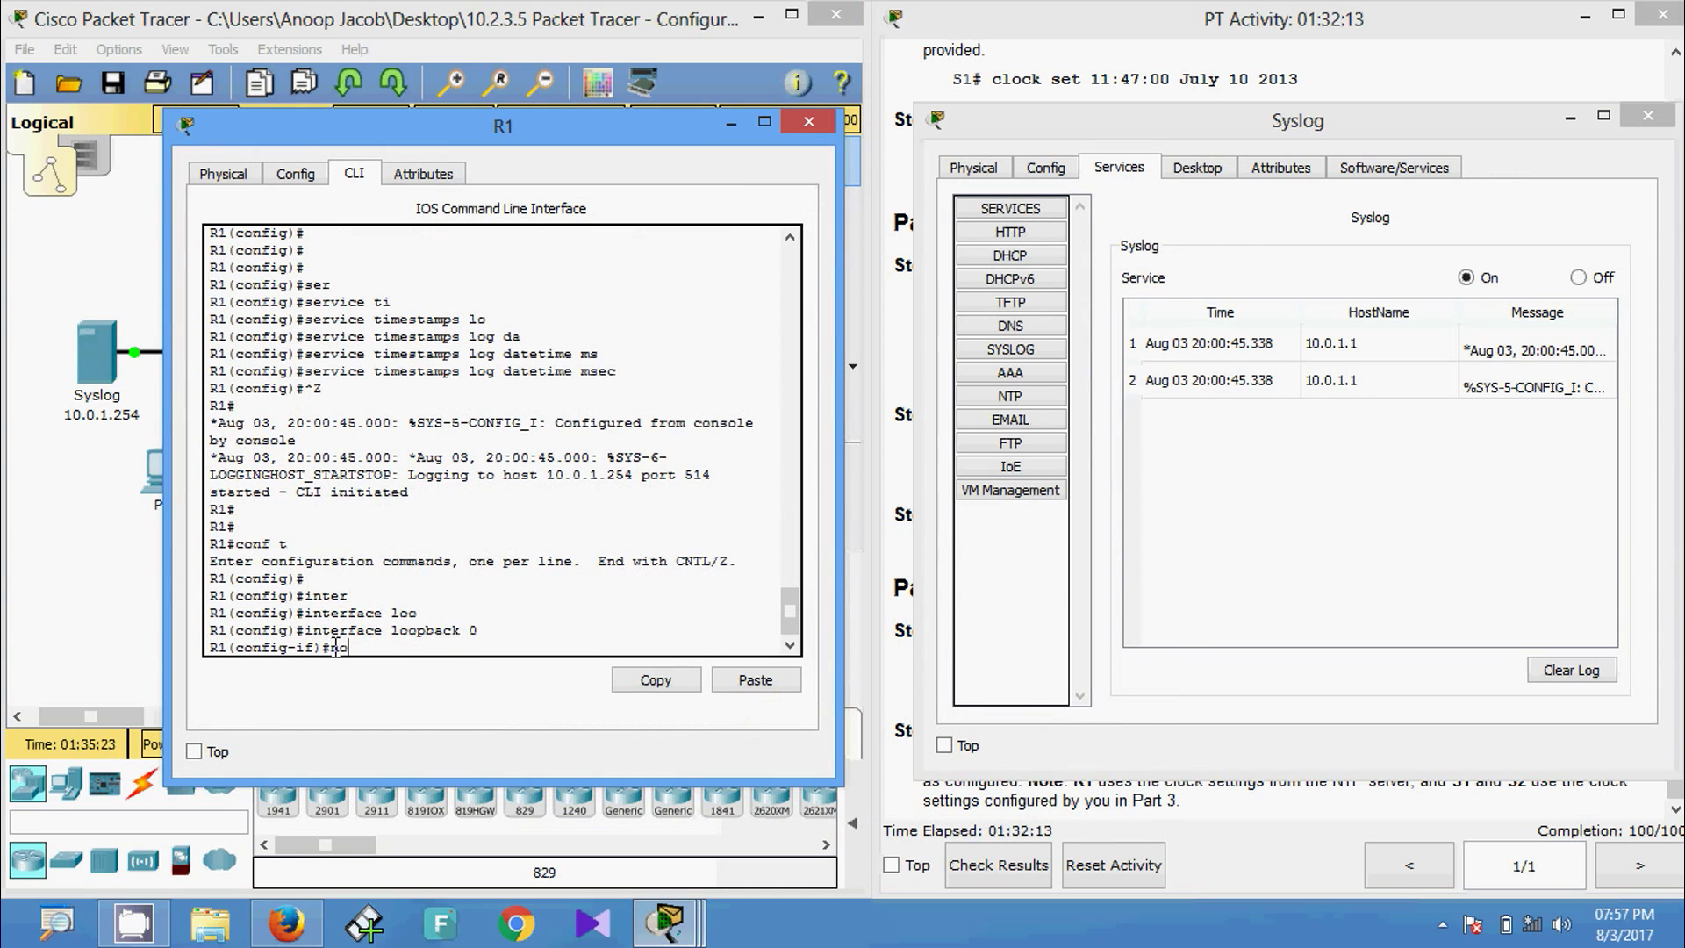
Step: Enable R1's loopback 0 interface with no shutdown
text(no shu)
key(Tab)
key(Return)
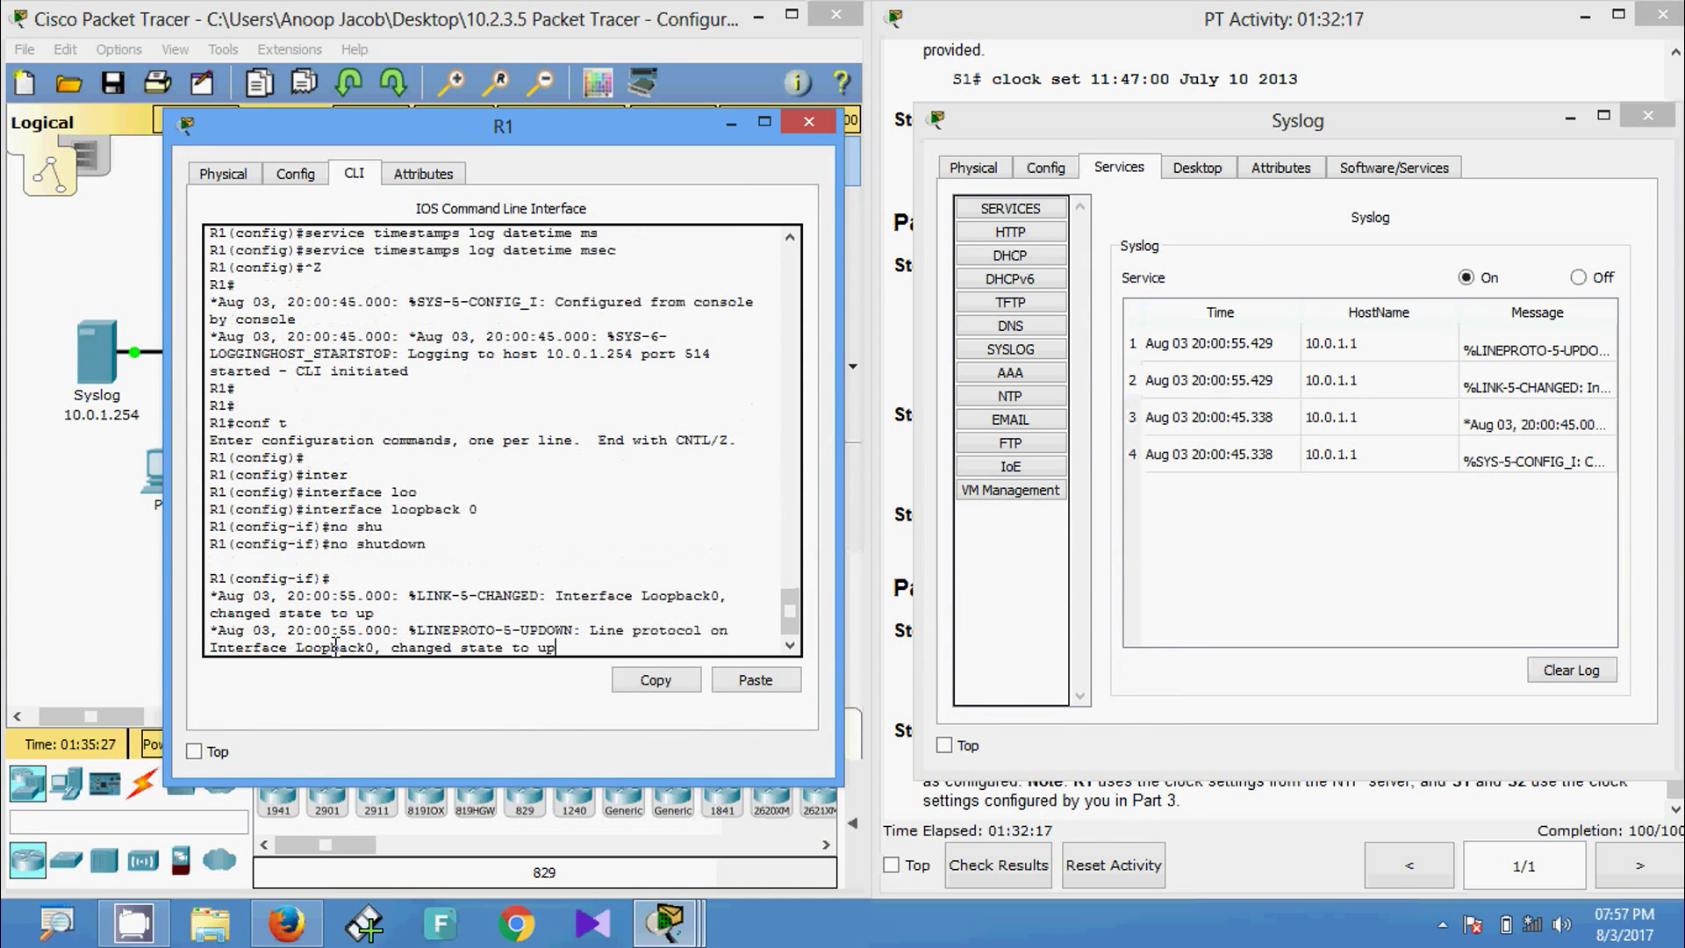
Step: Disable R1's loopback 0 interface with shutdown and return to the prompt
text(sh)
key(Tab)
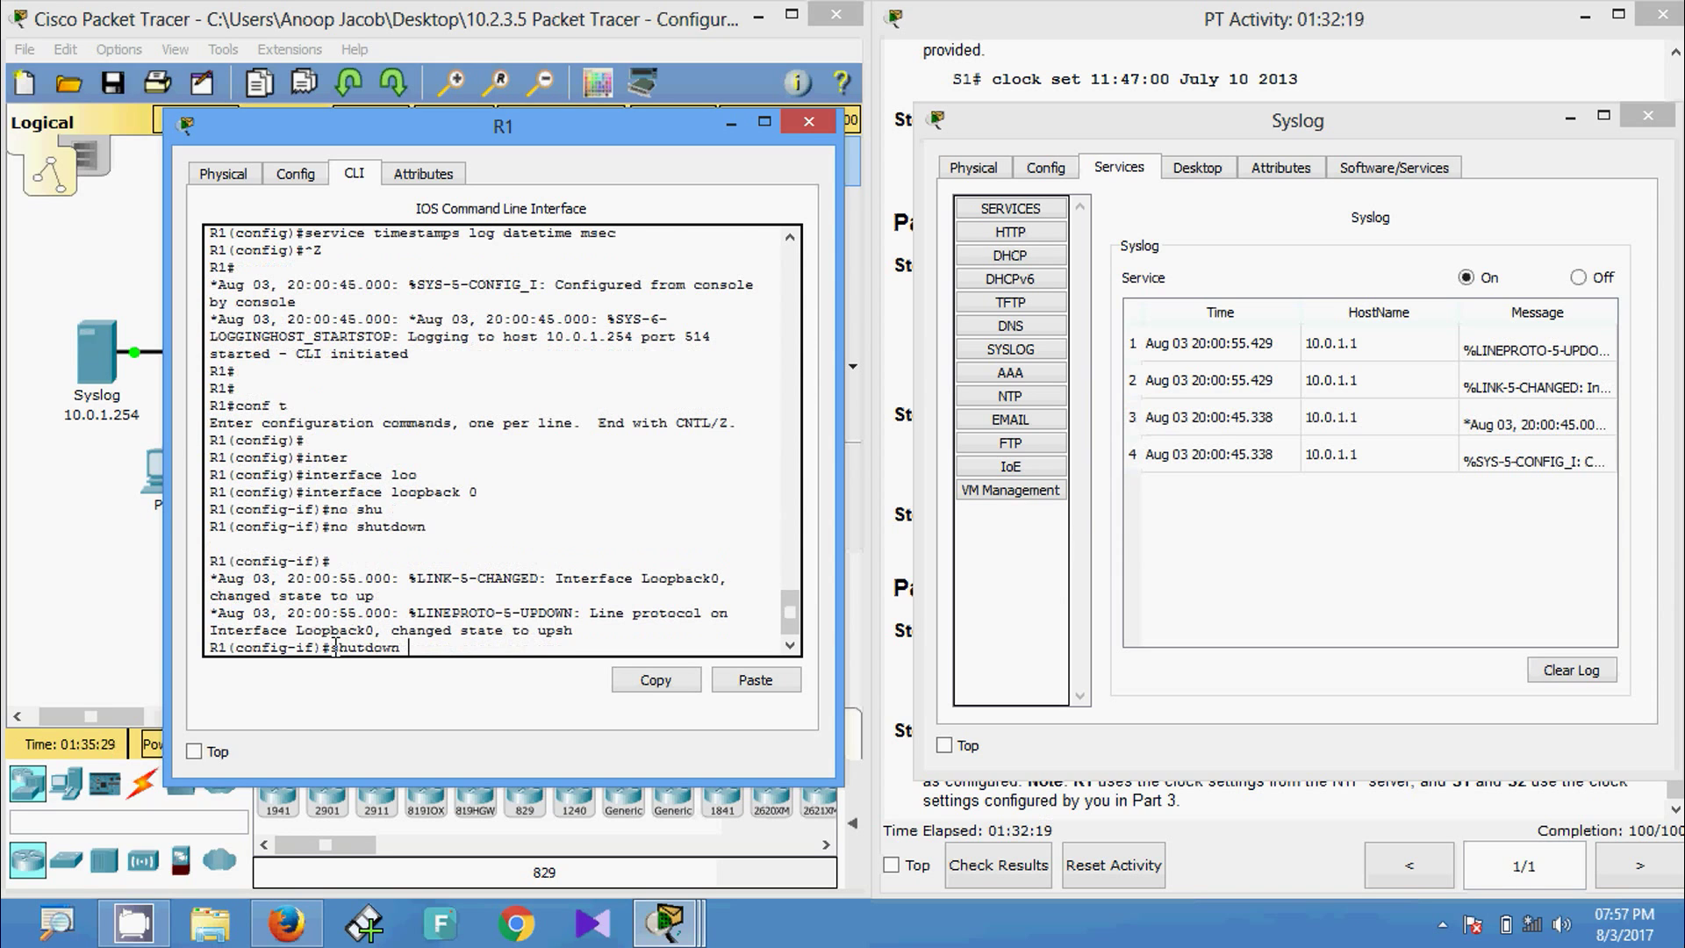
key(Return)
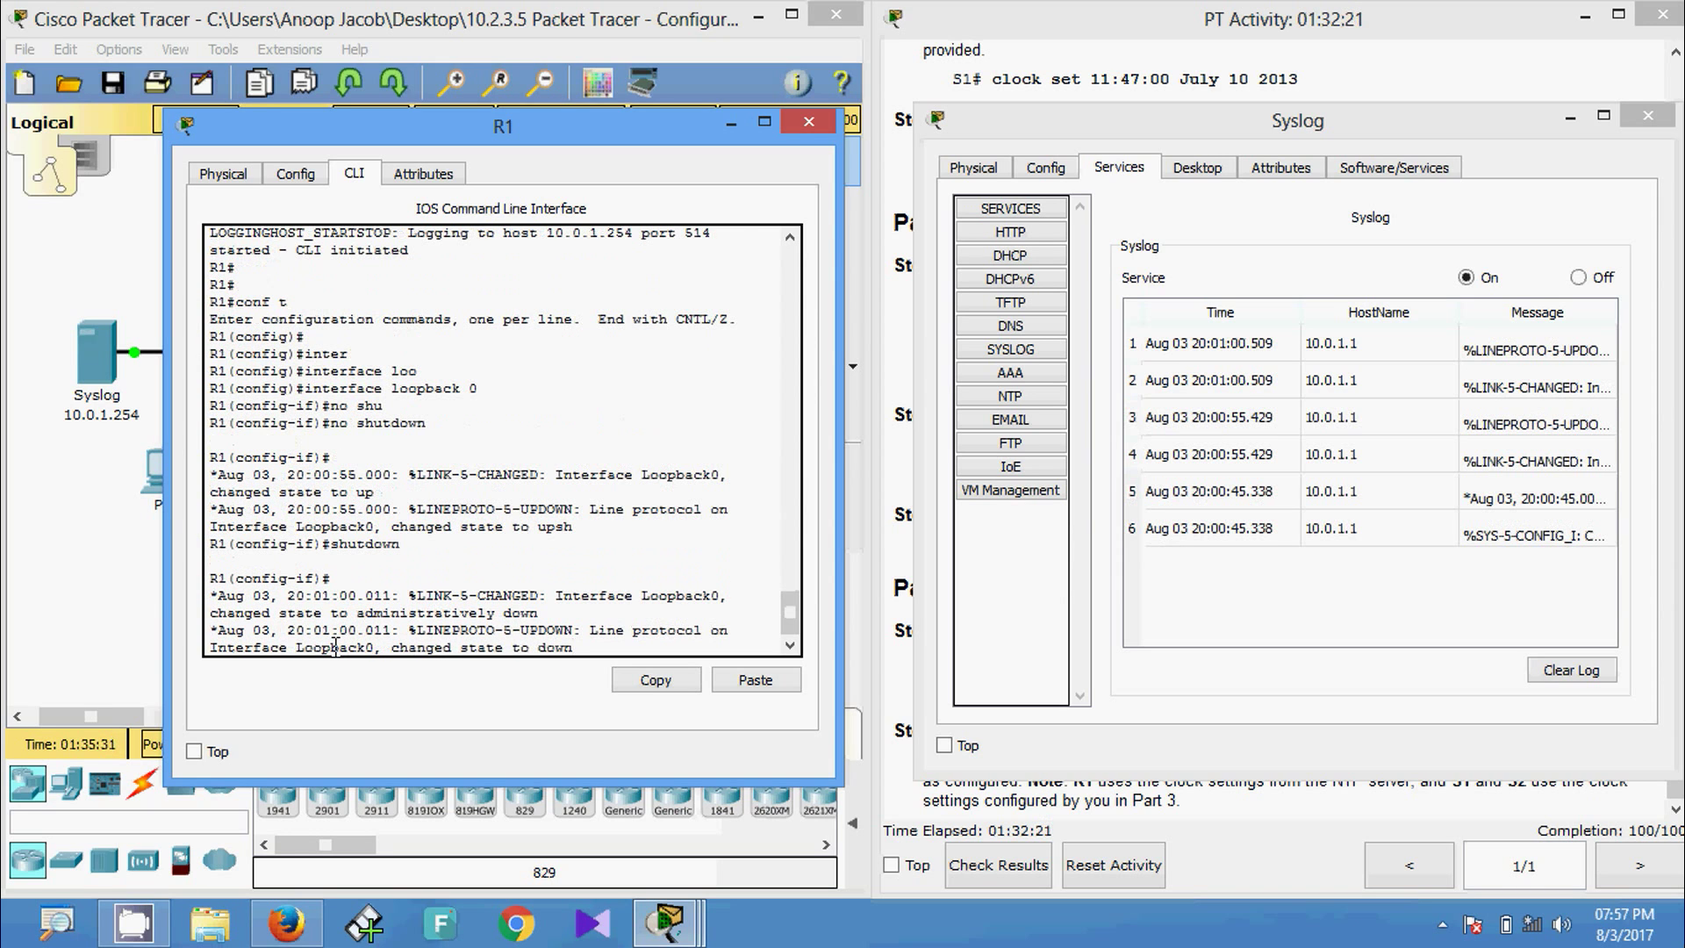
key(Return)
key(Return)
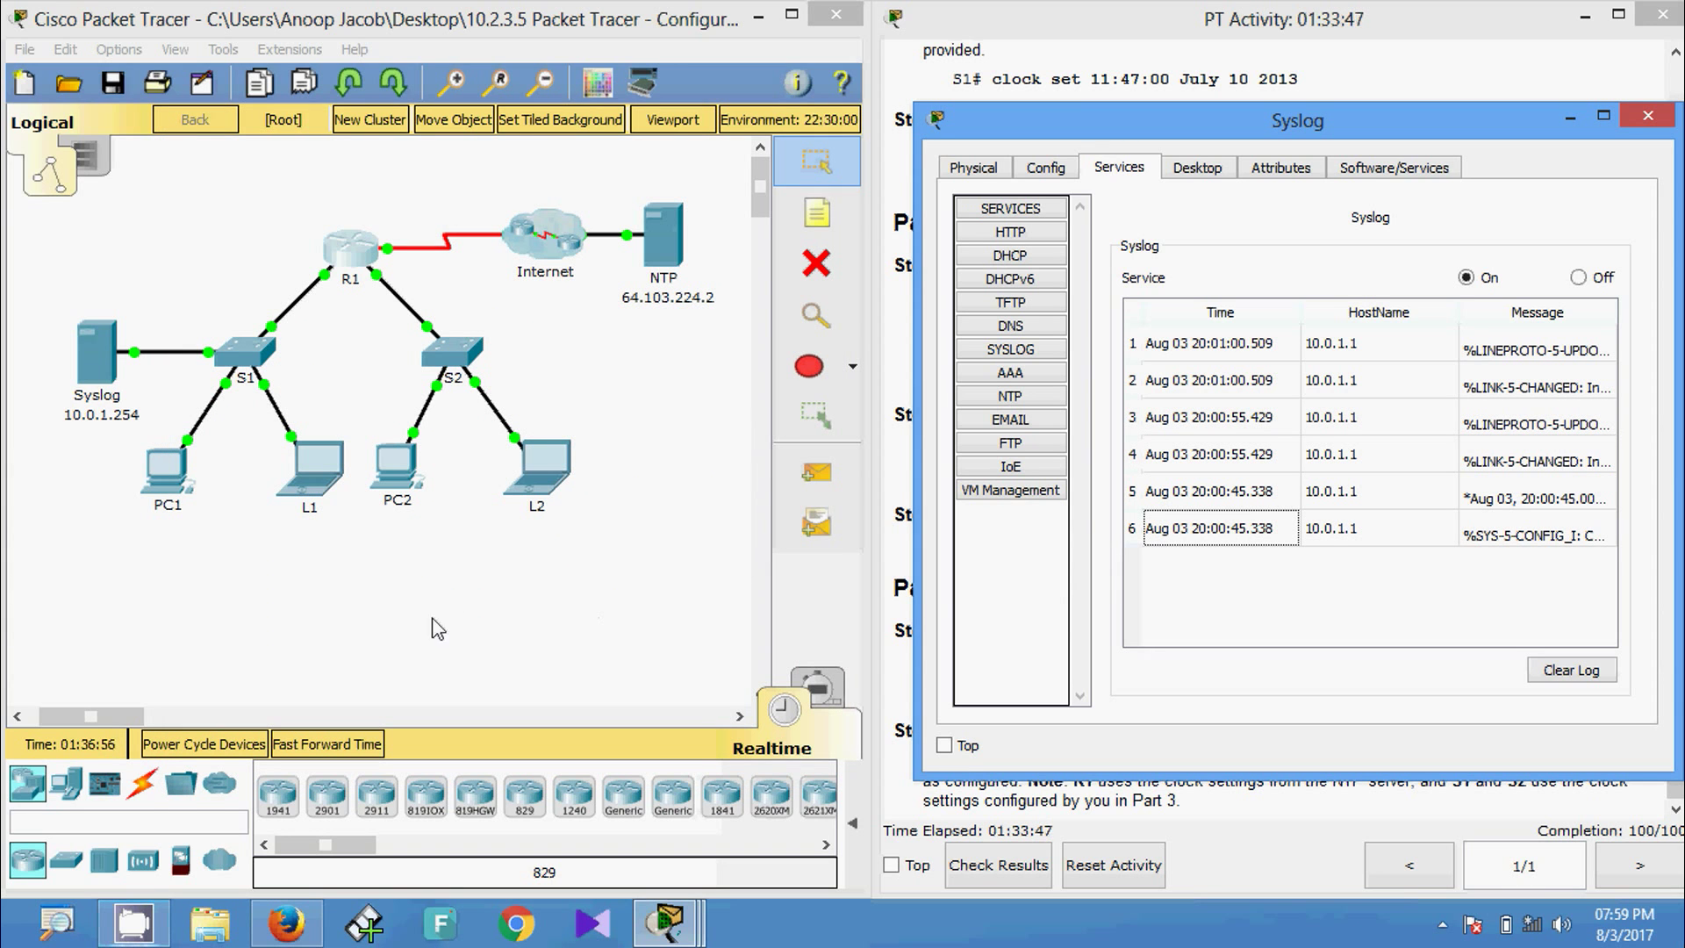
Step: Power laptops L1 and L2 off and back on from their physical device views, keeping the Syslog log in view
click(328, 489)
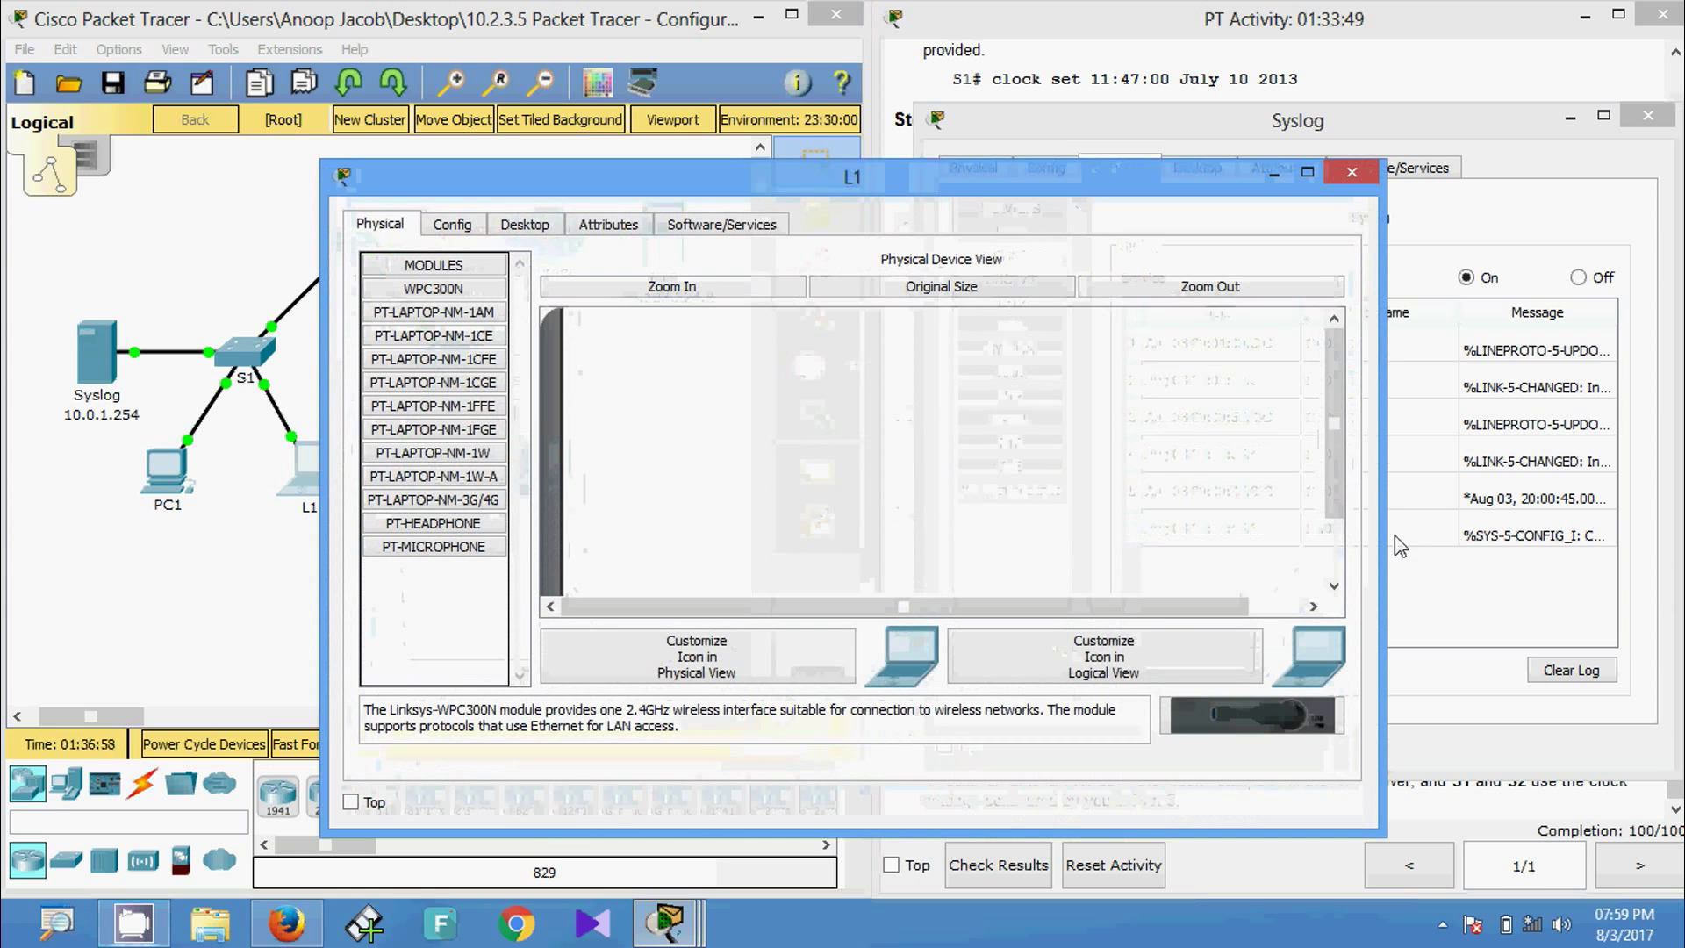
drag(753, 195, 592, 179)
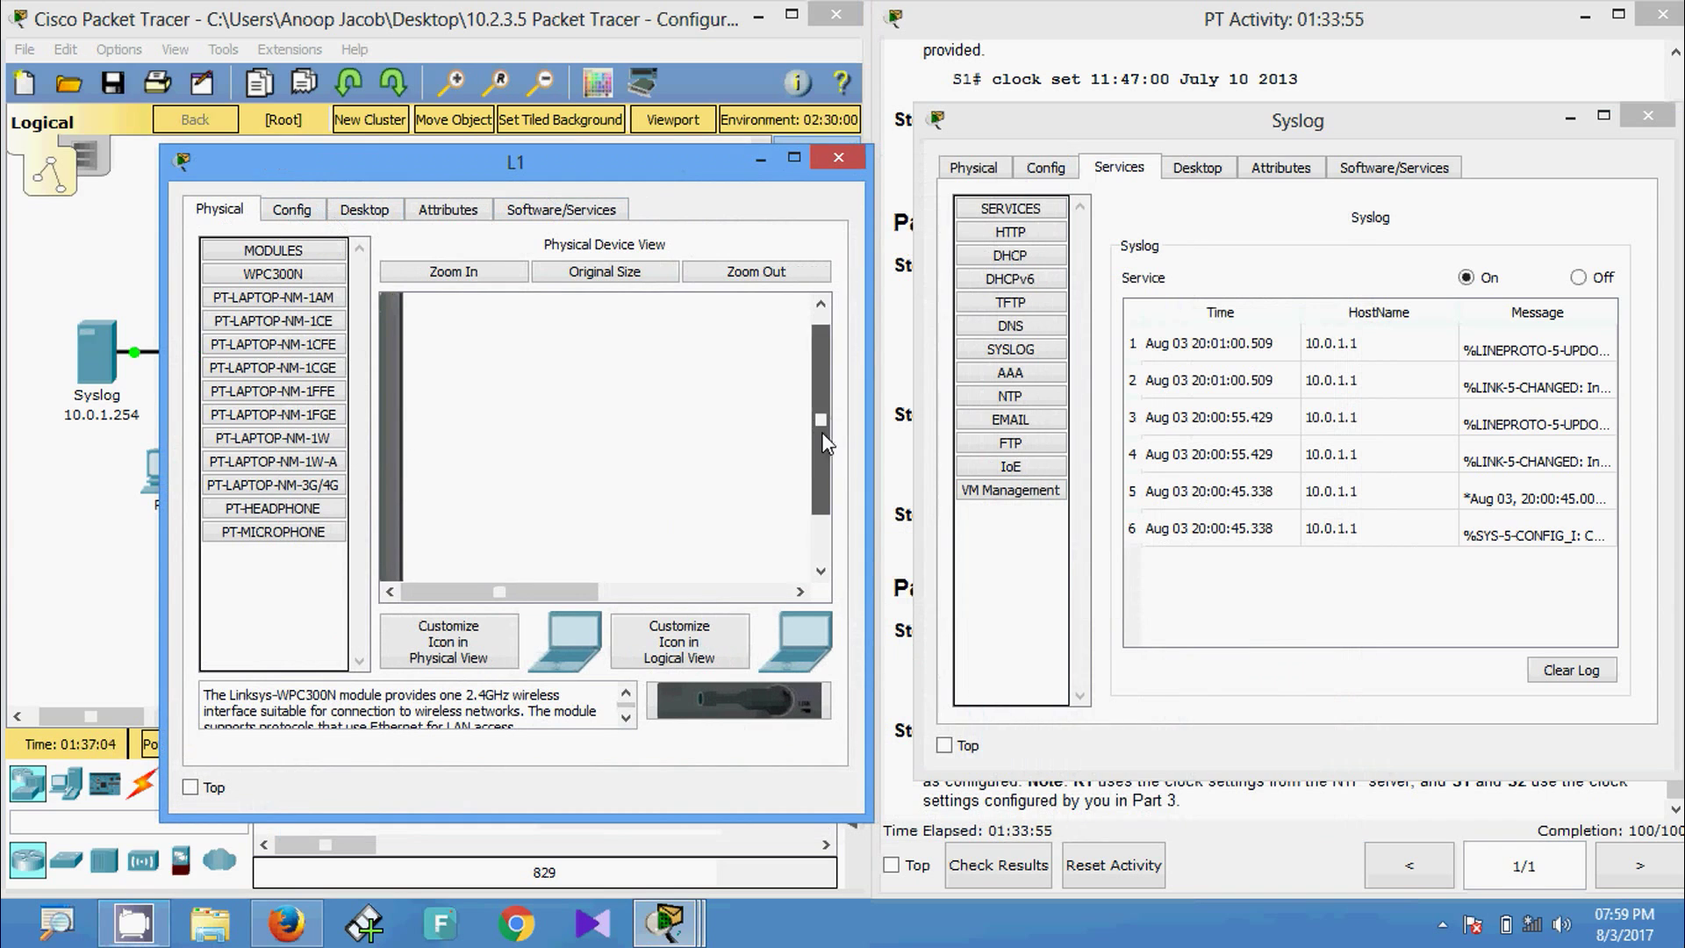
scroll(822, 432, down, 3)
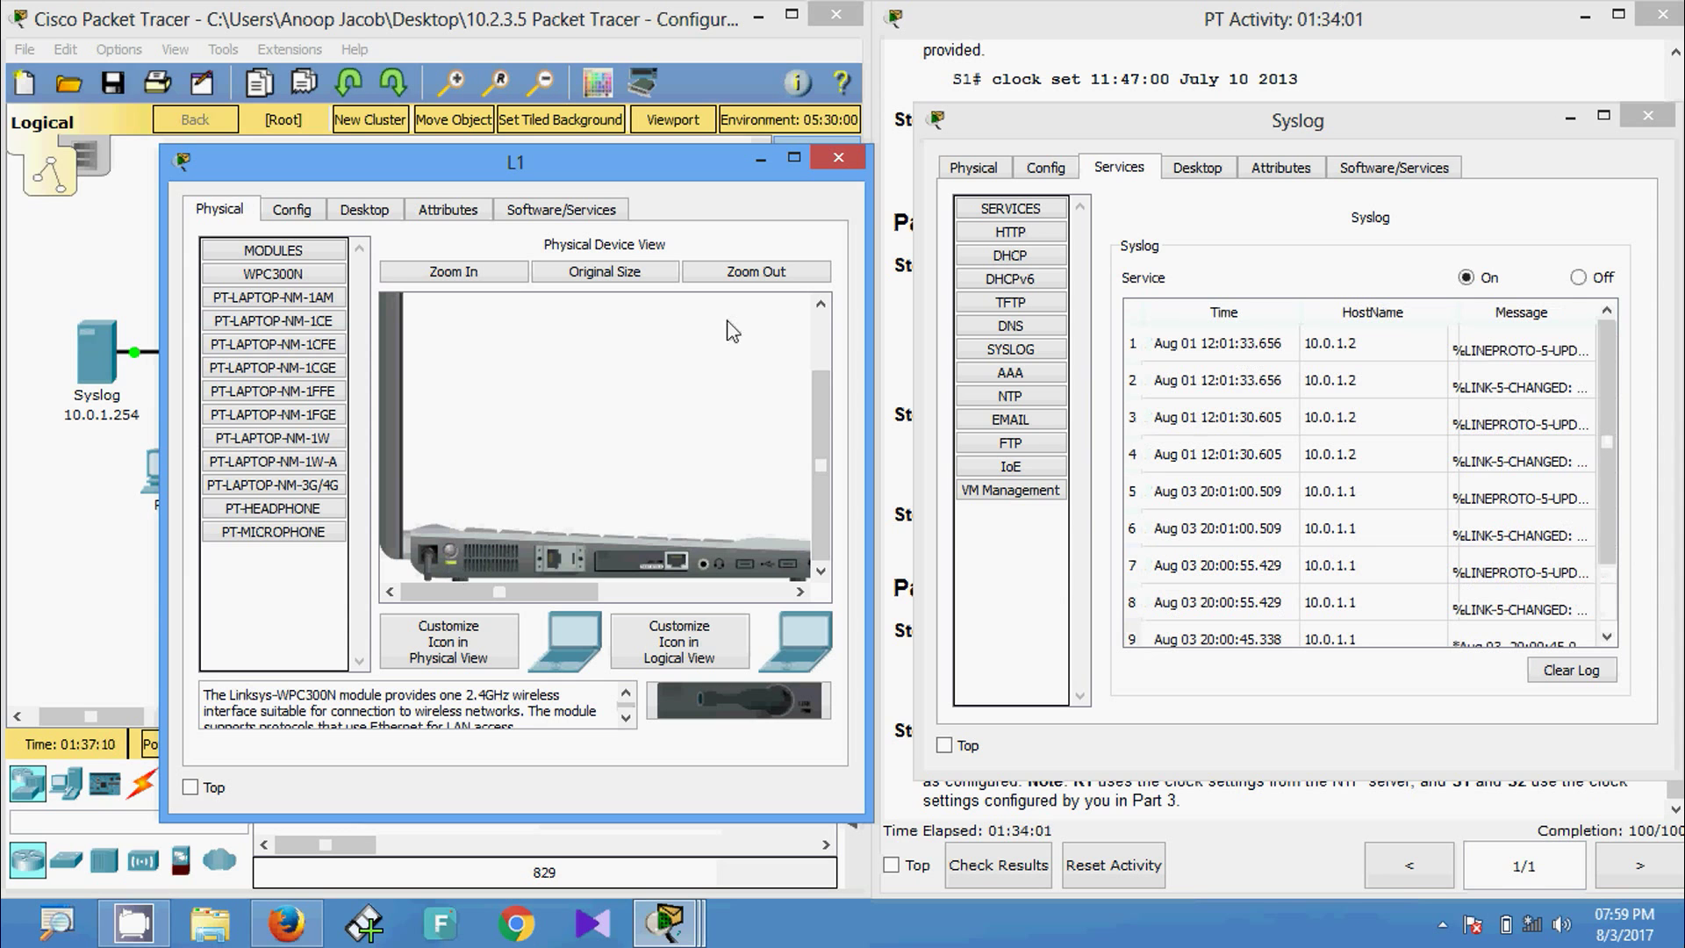
click(838, 160)
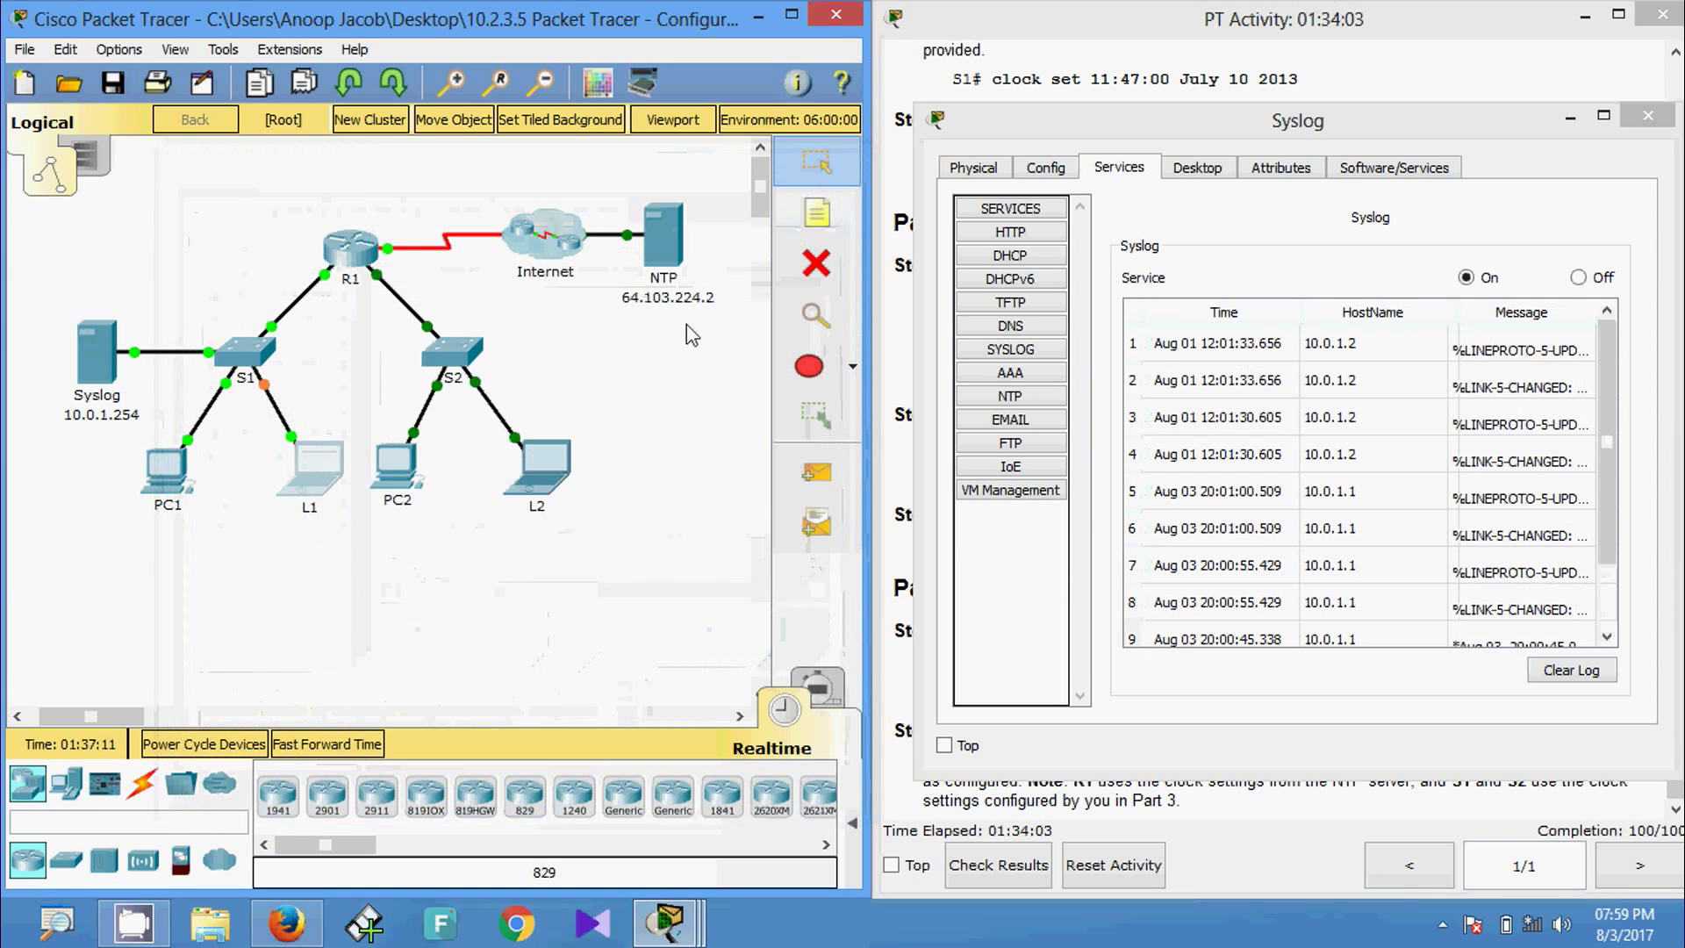
click(540, 474)
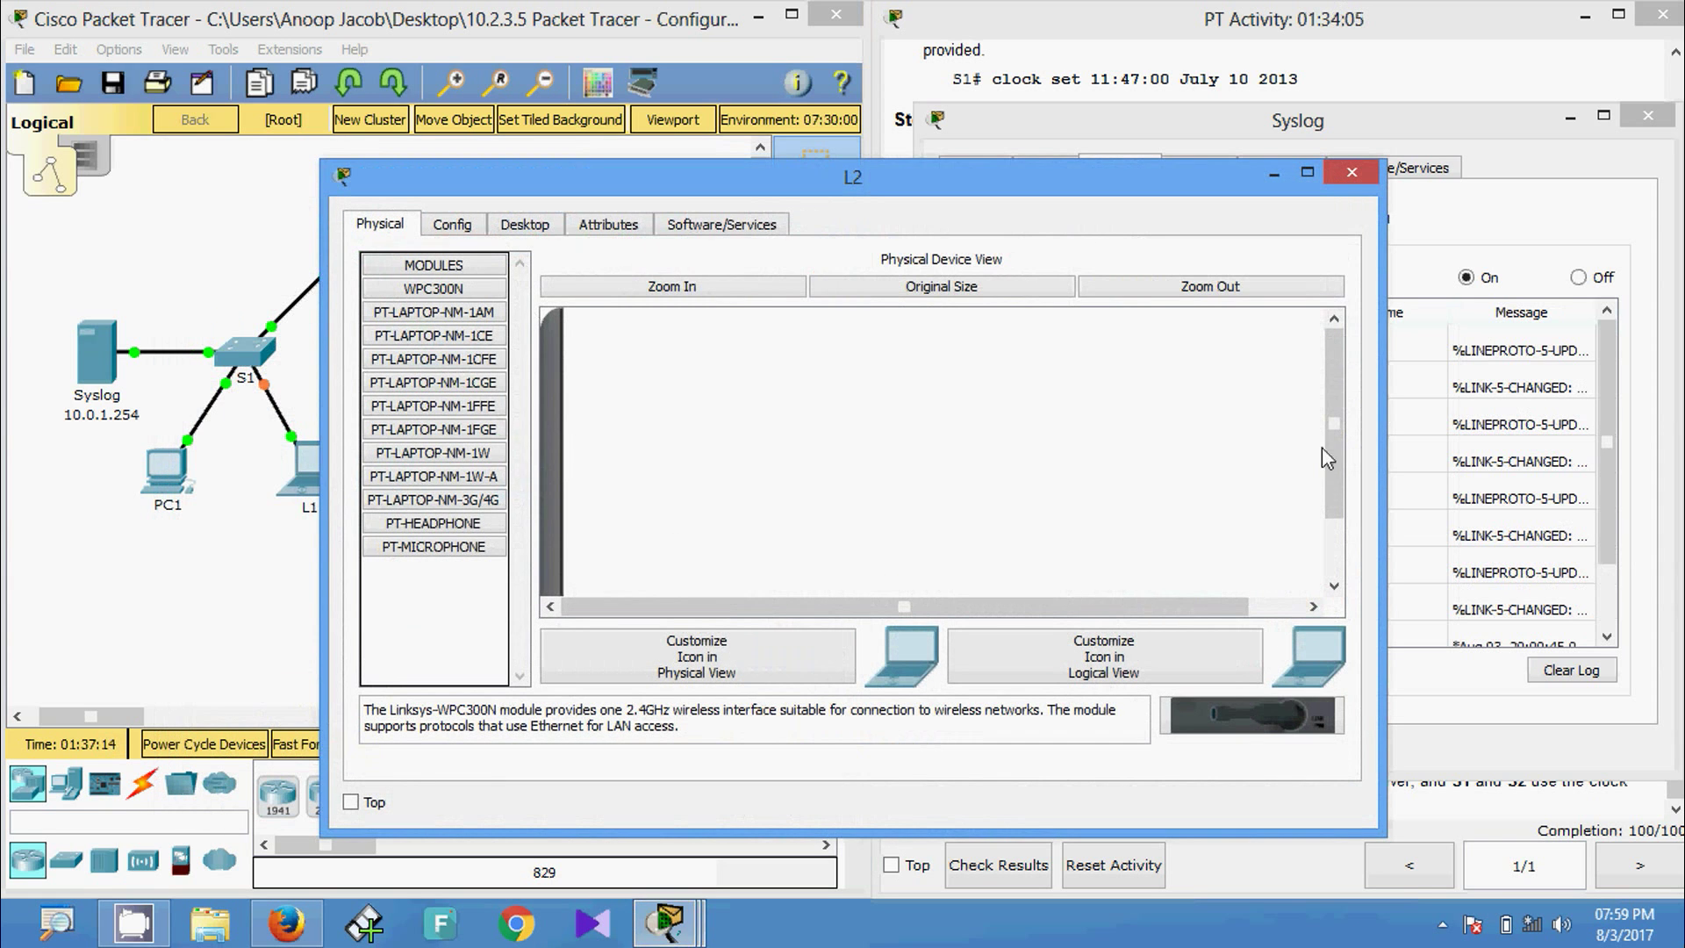
drag(1382, 453, 1003, 591)
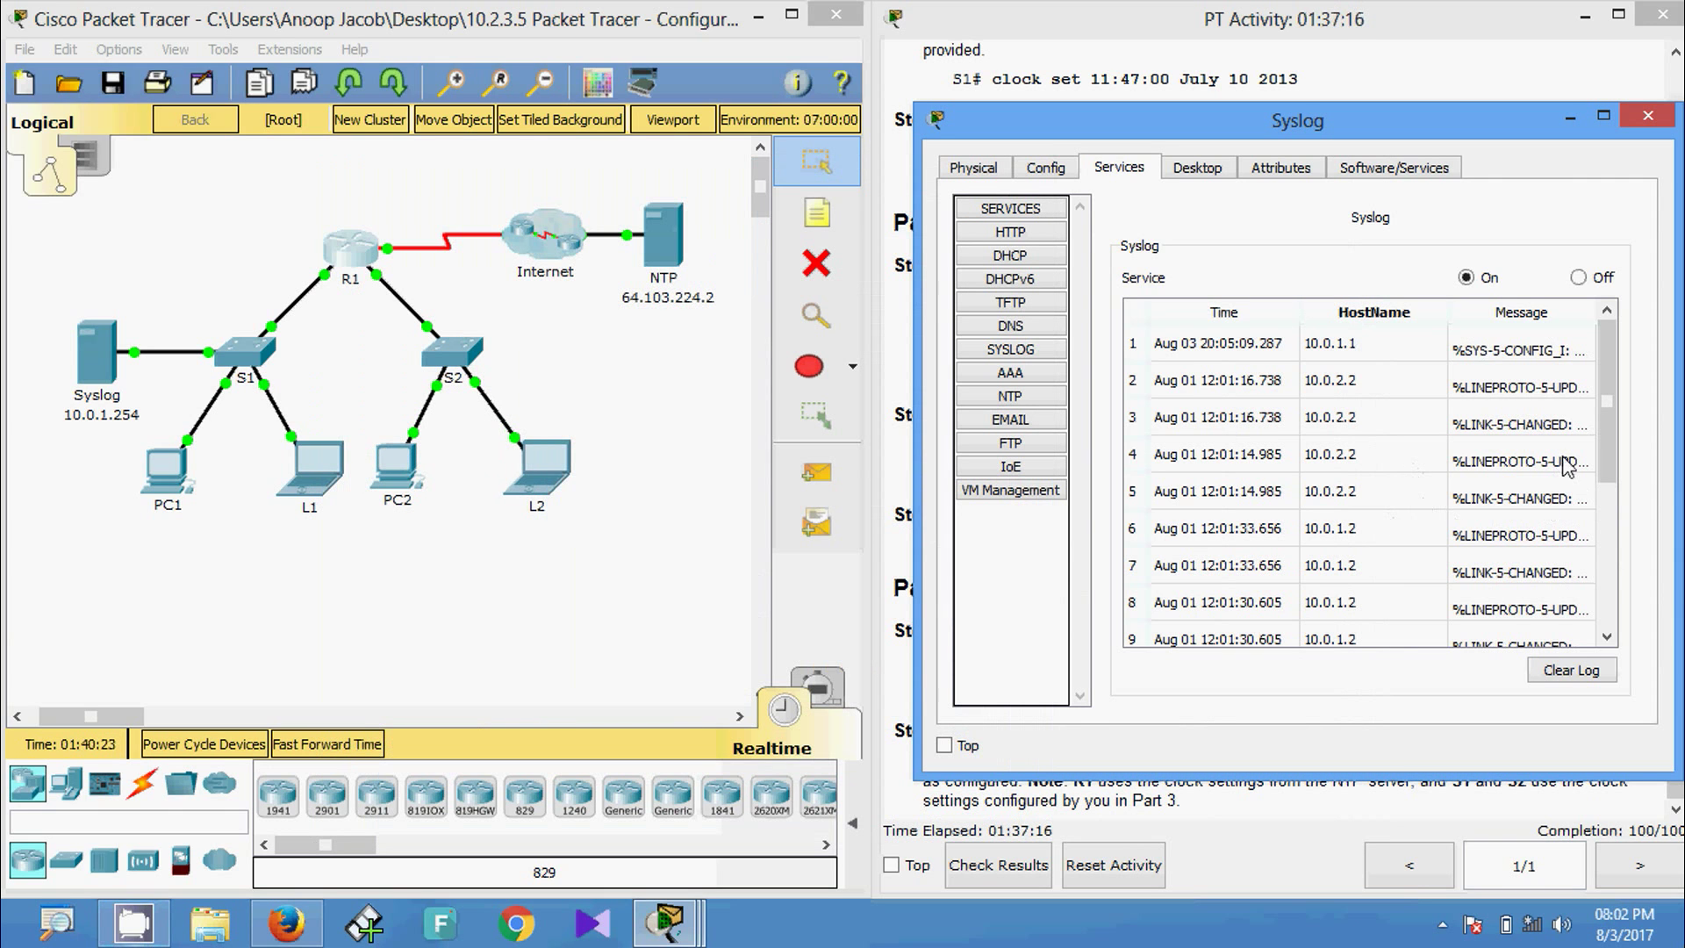
Step: Examine the times and host addresses of the Syslog entries, especially those from R1 at 10.0.1.1
click(1382, 349)
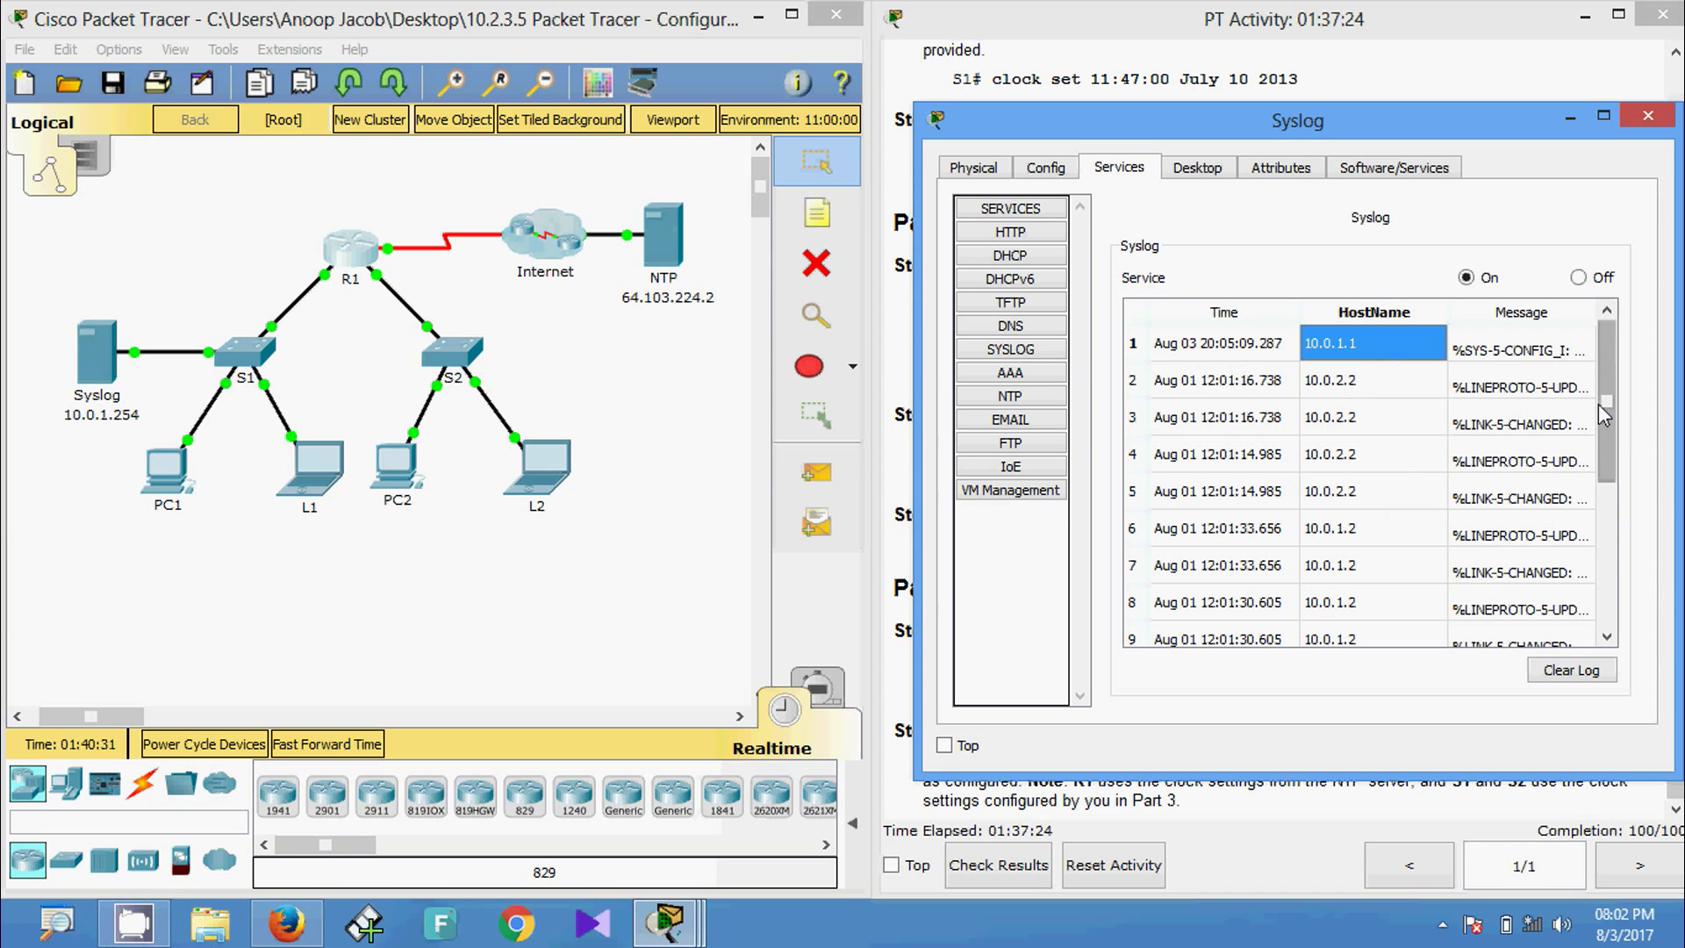
drag(1606, 422, 1606, 522)
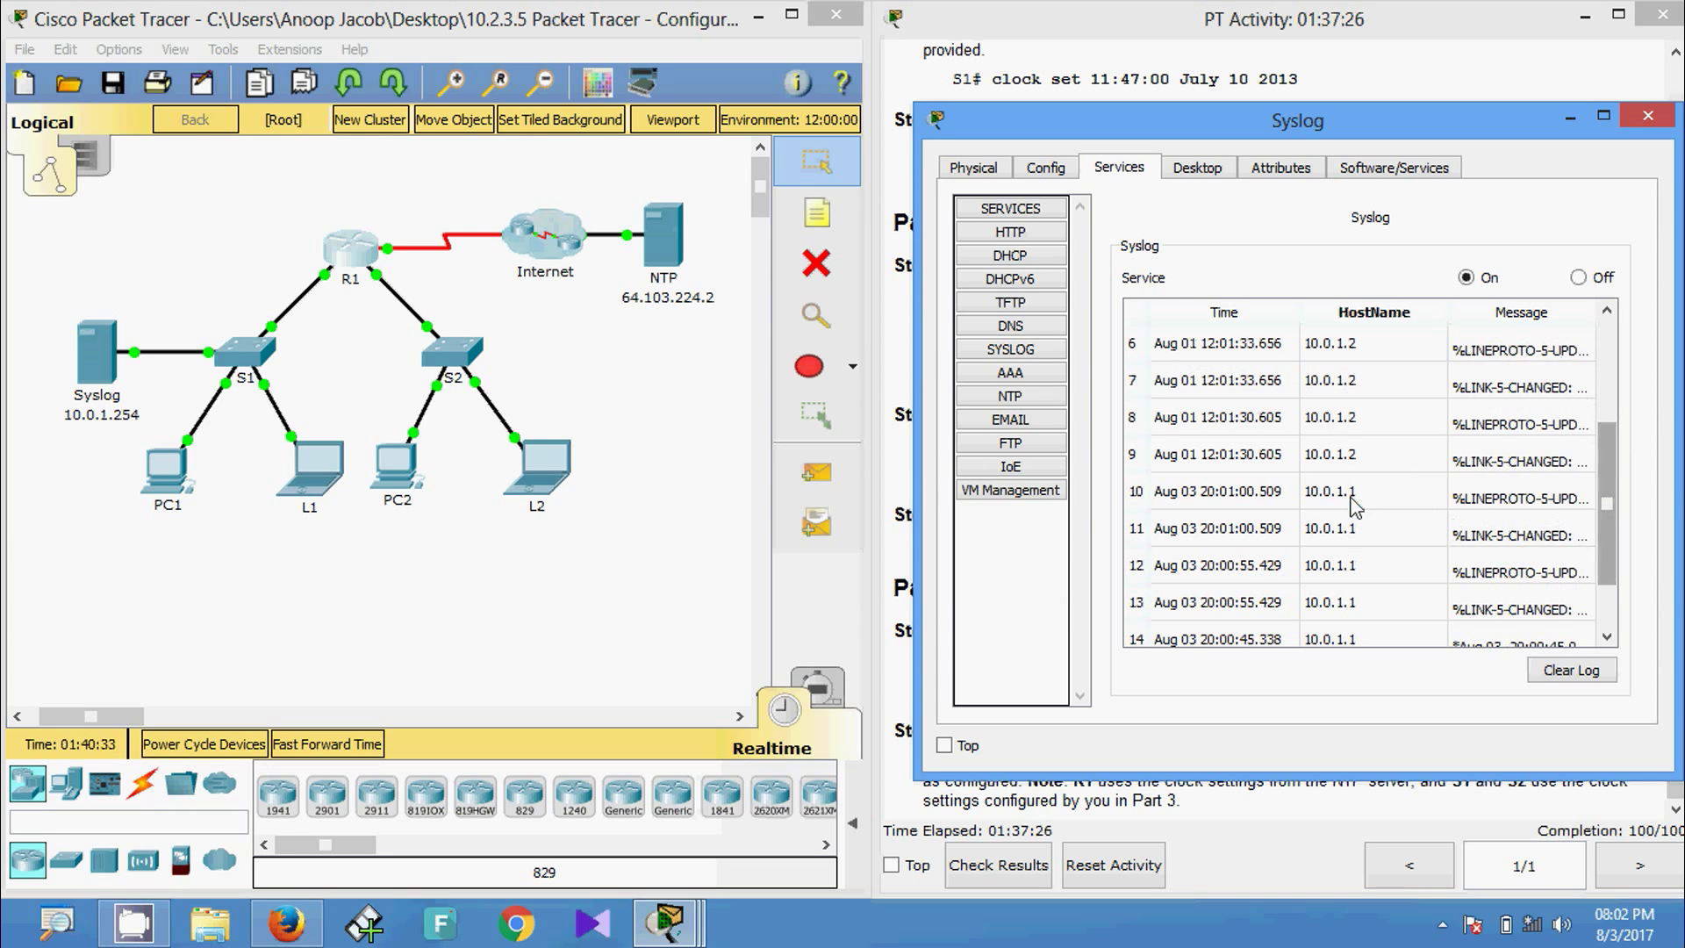
click(1312, 507)
click(1207, 510)
click(1341, 532)
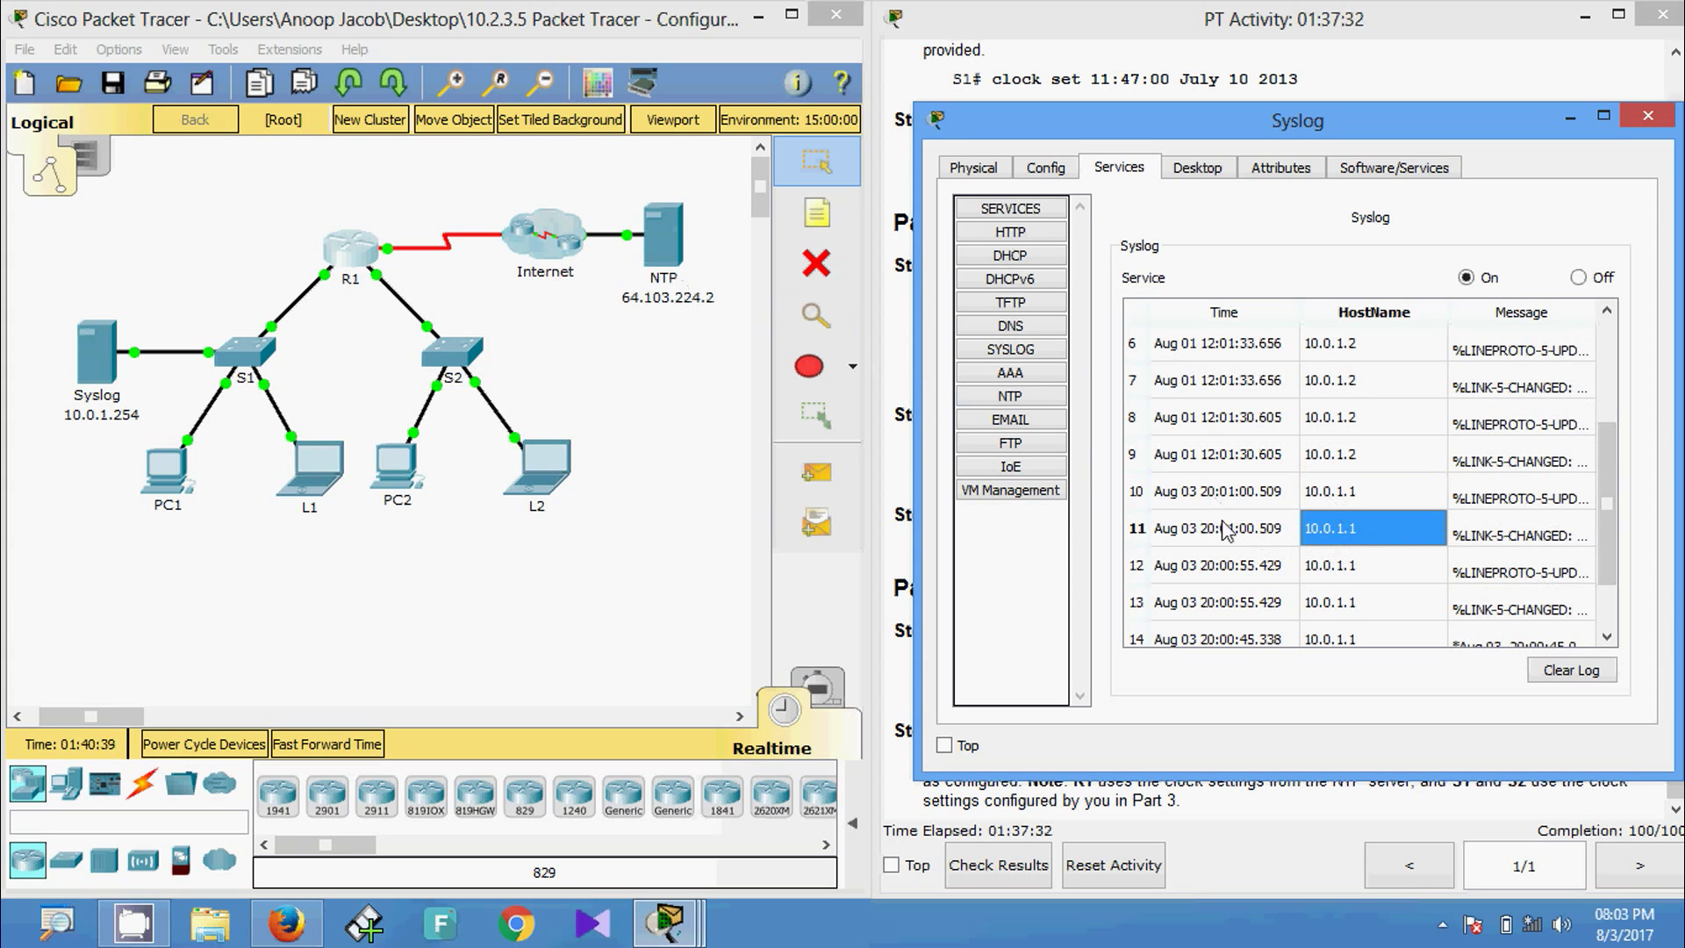
click(1325, 570)
click(1311, 606)
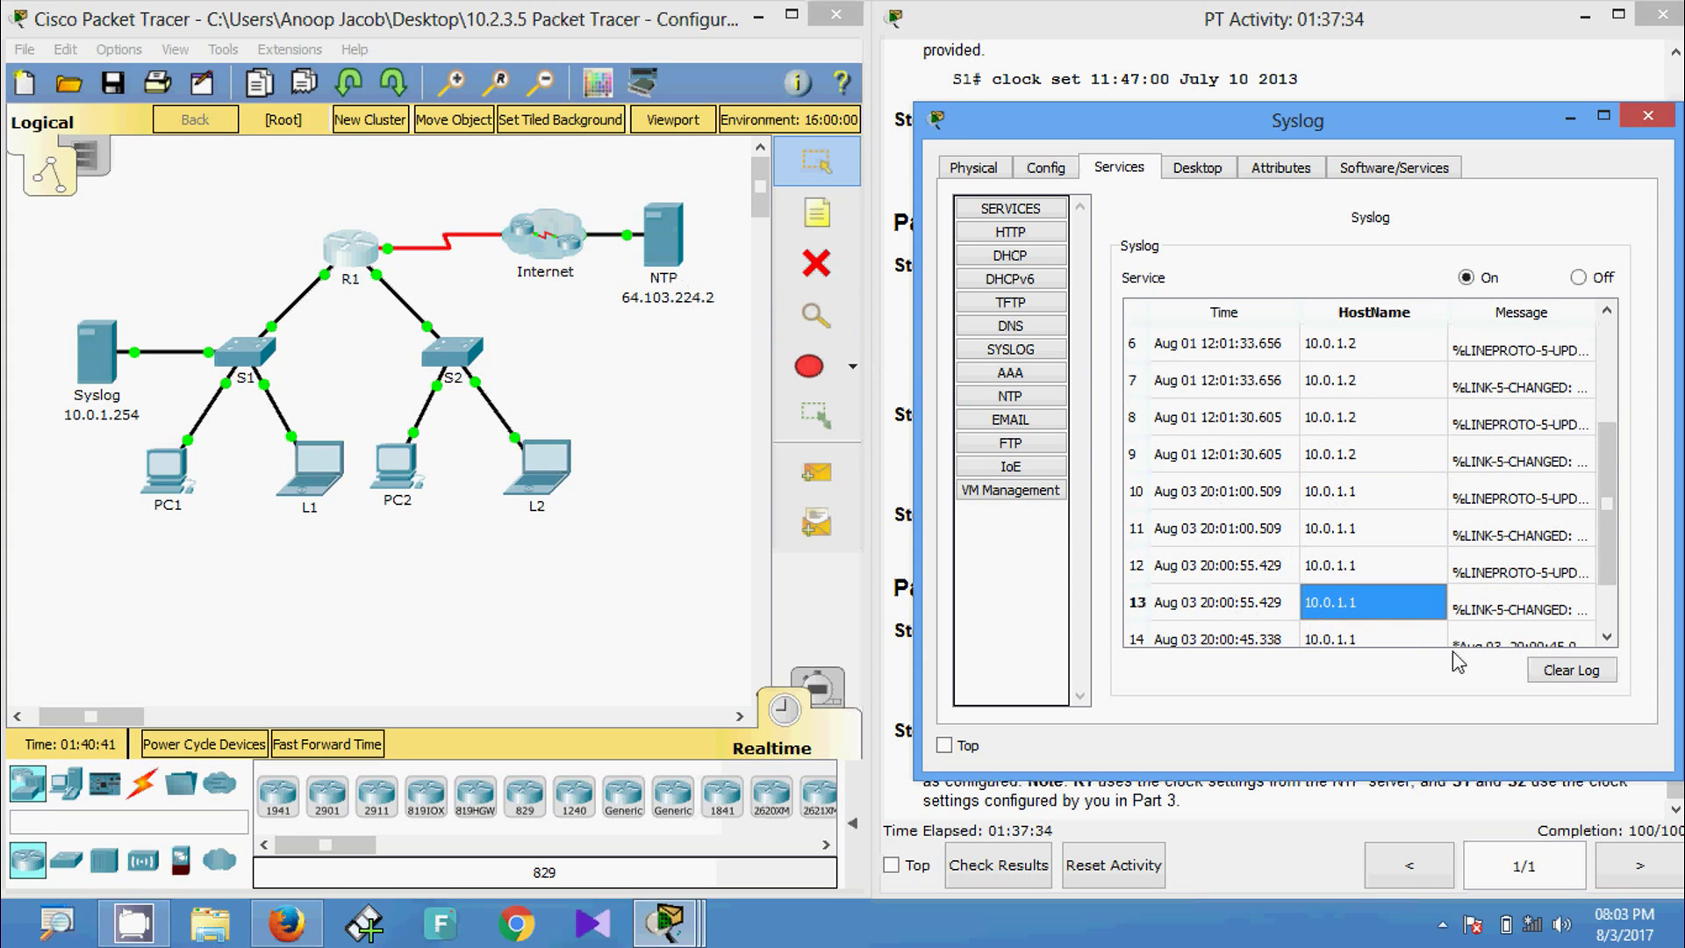